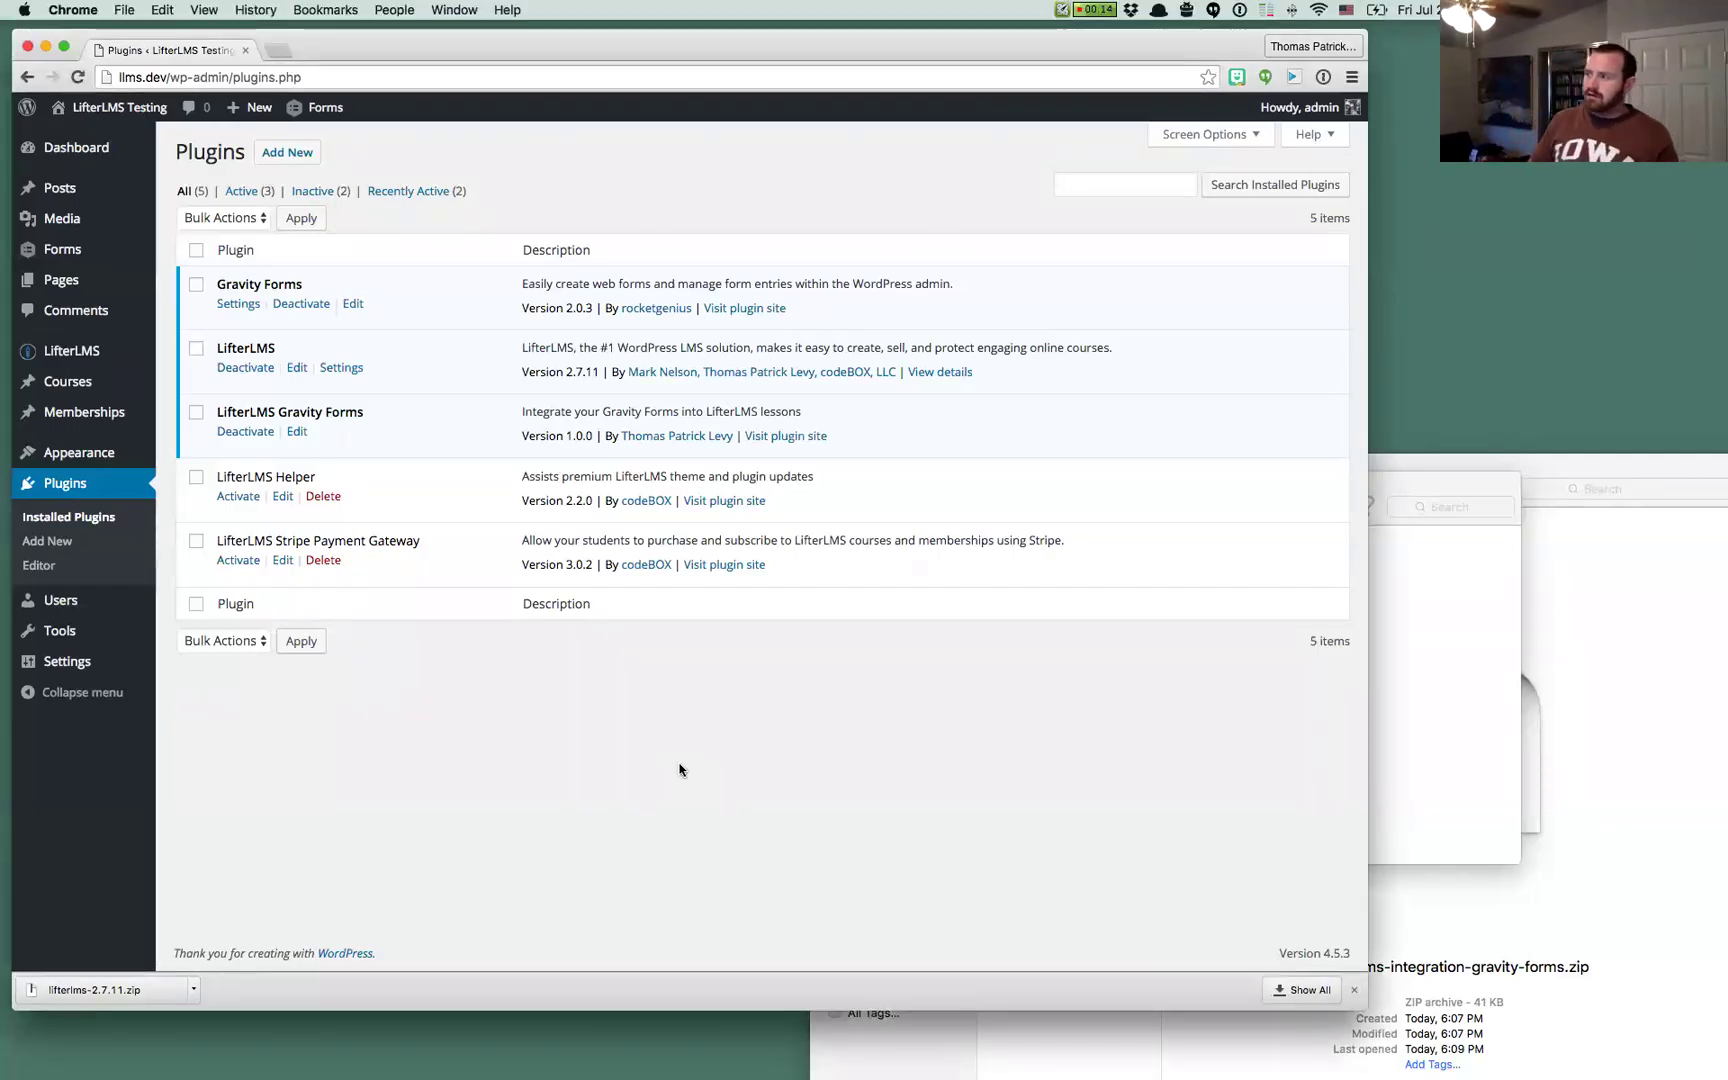
Move the Zoom folder window mostly off screen and return focus to the browser
left_click(1385, 681)
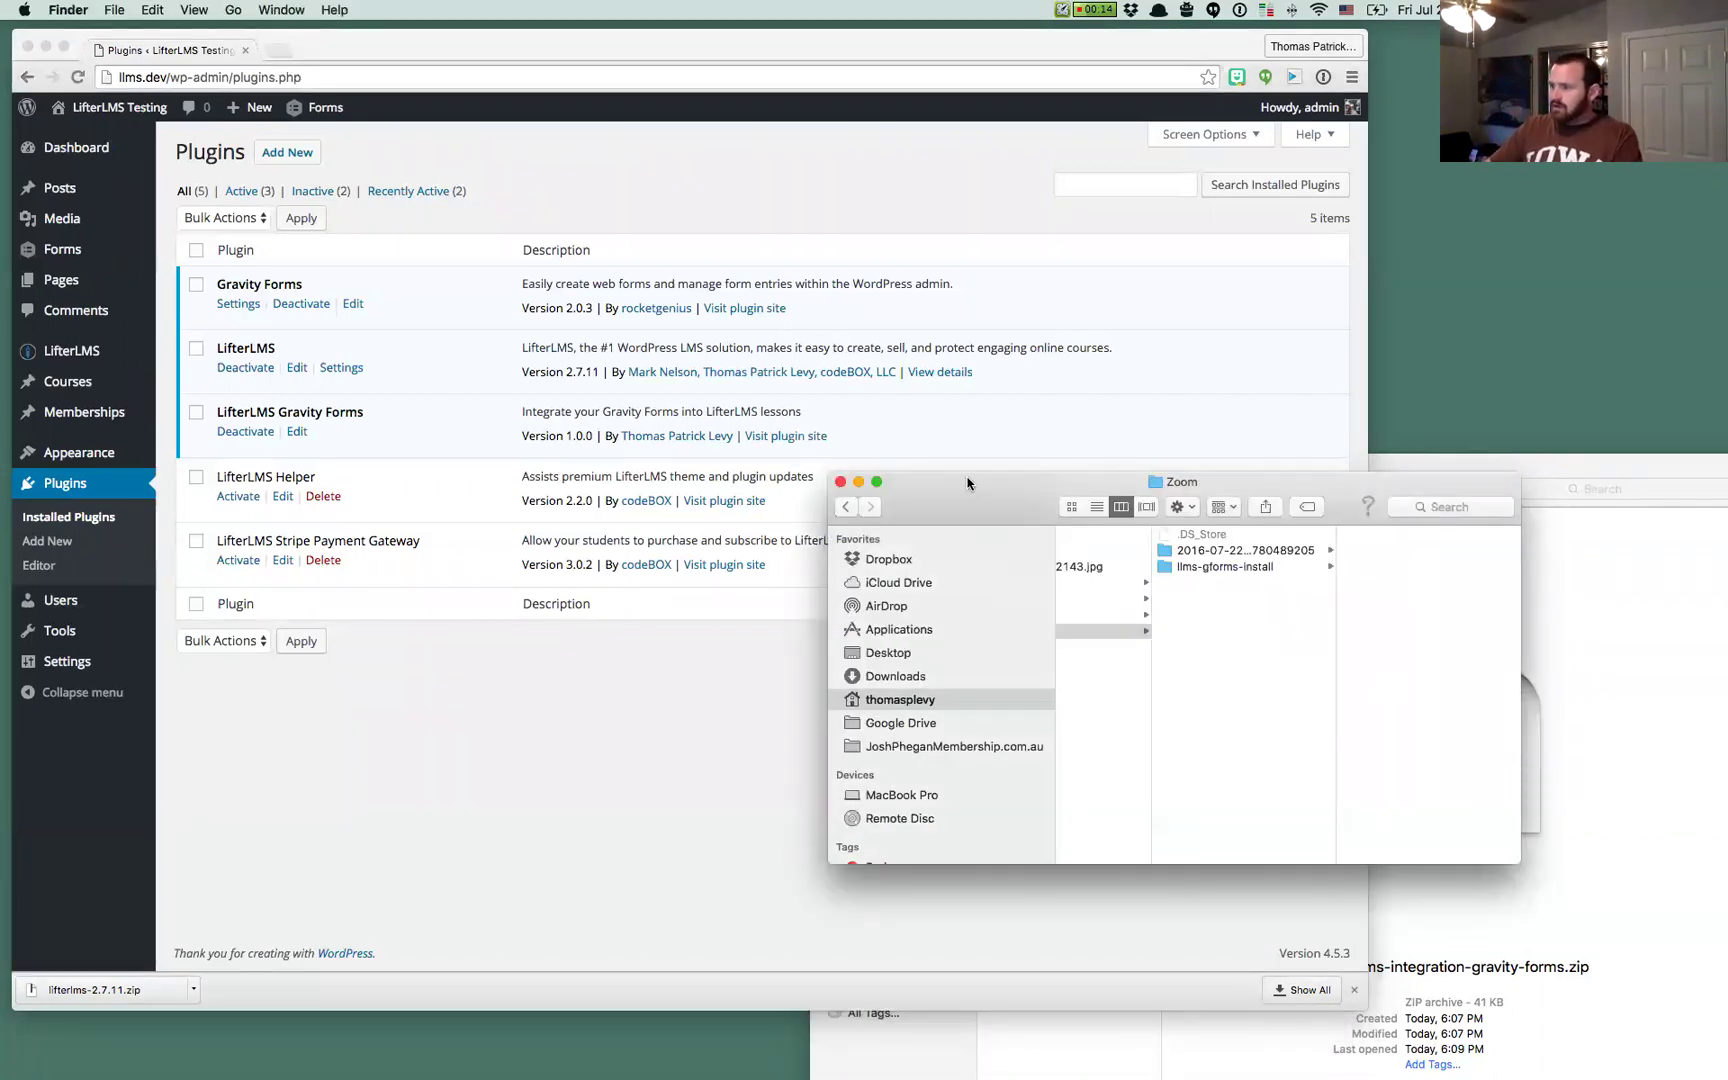
left_click_drag(967, 484, 150, 1075)
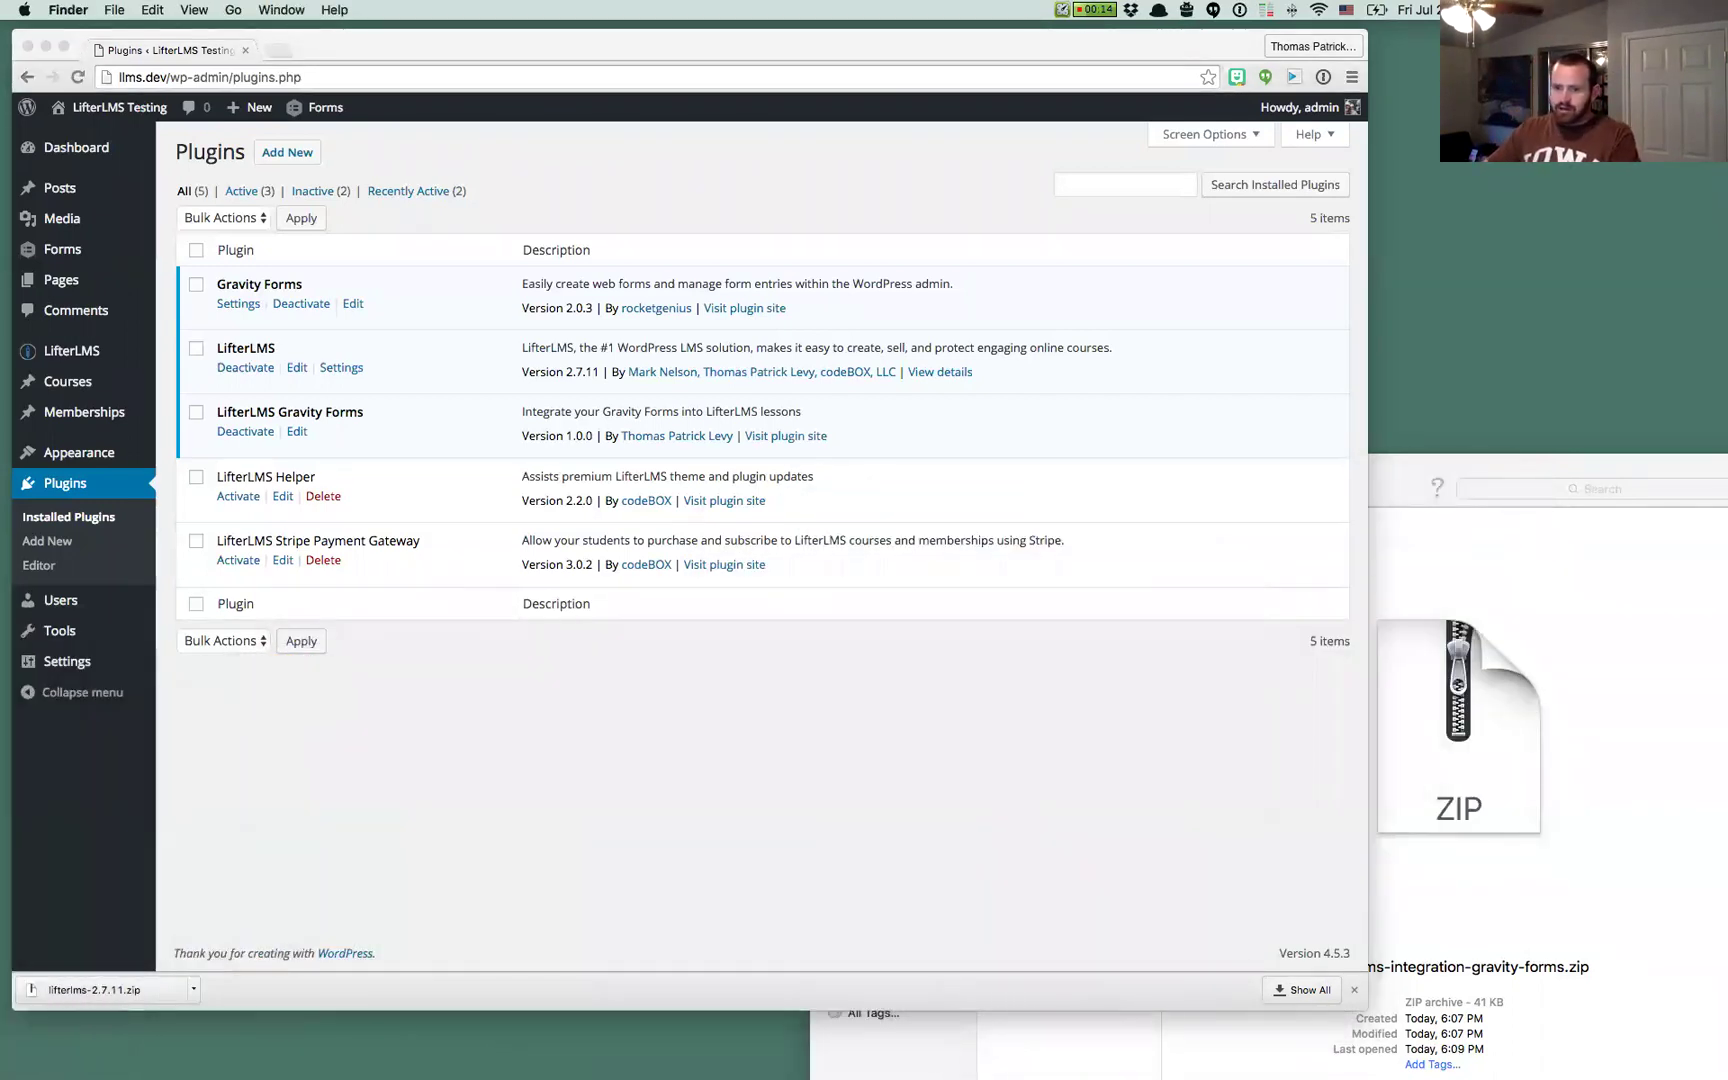
left_click(632, 828)
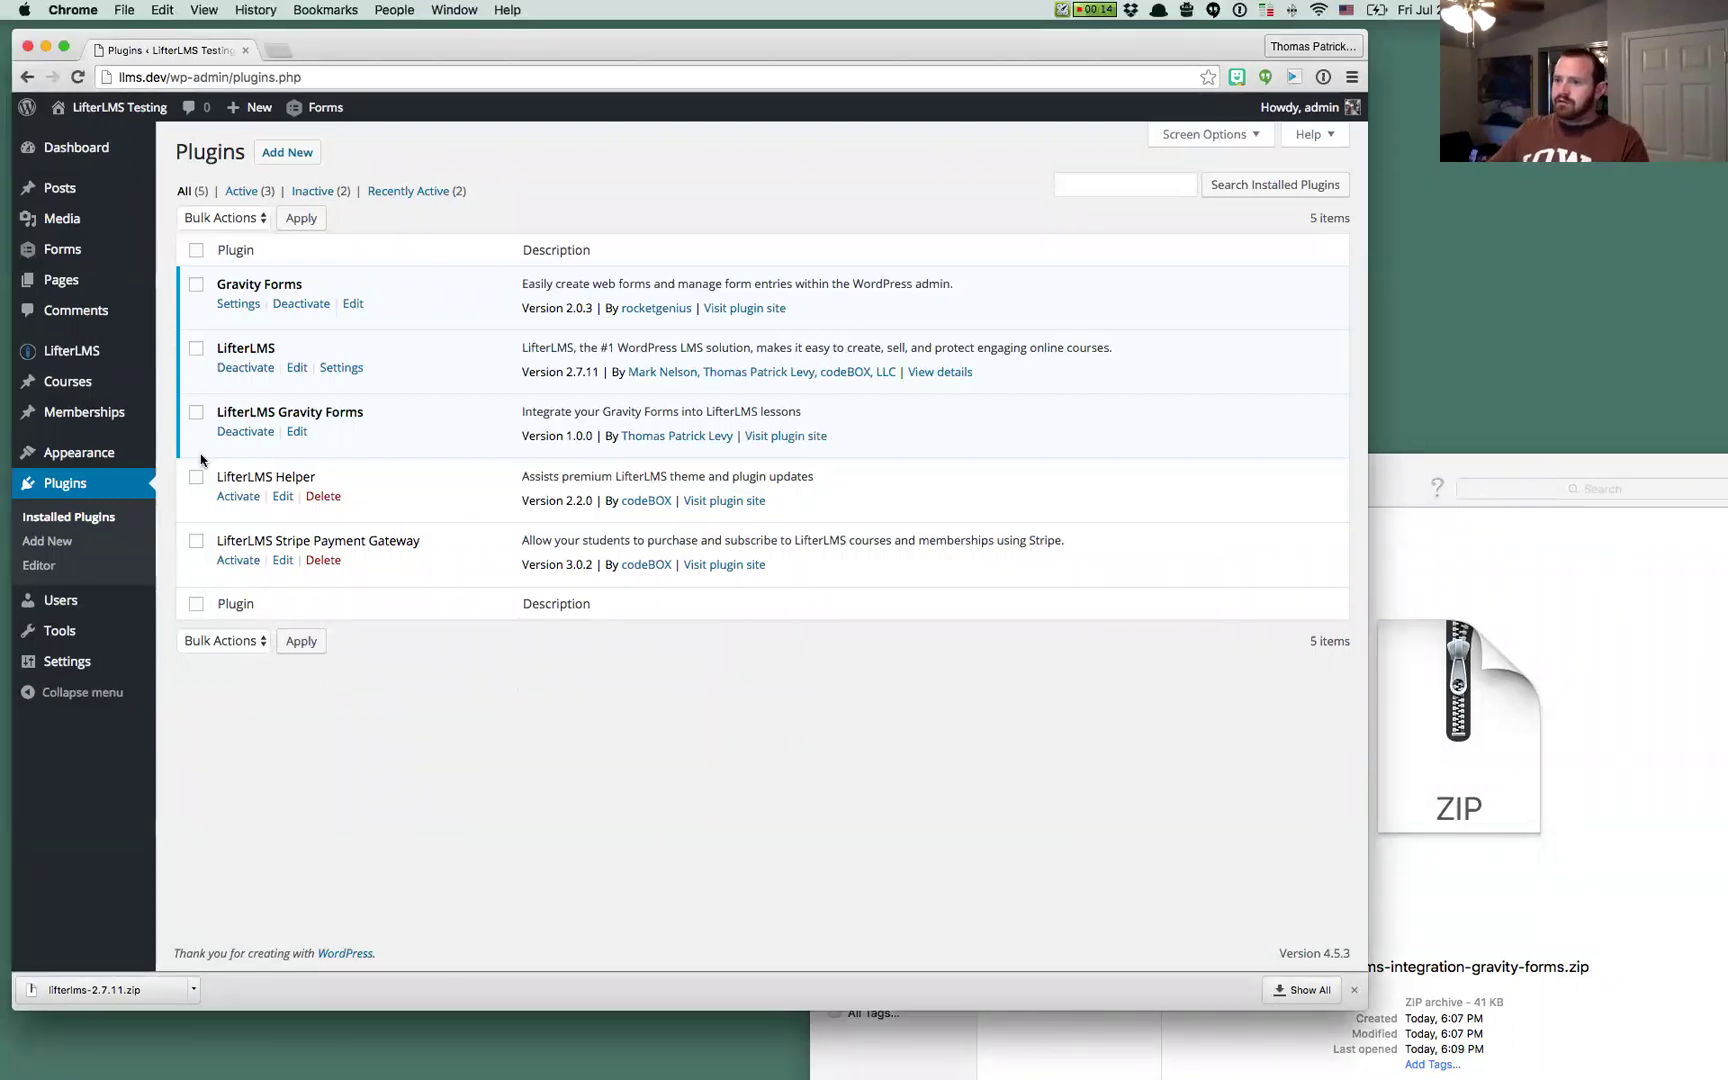
Create a new form titled 'Lesson Form' with a lorem ipsum description
left_click(62, 249)
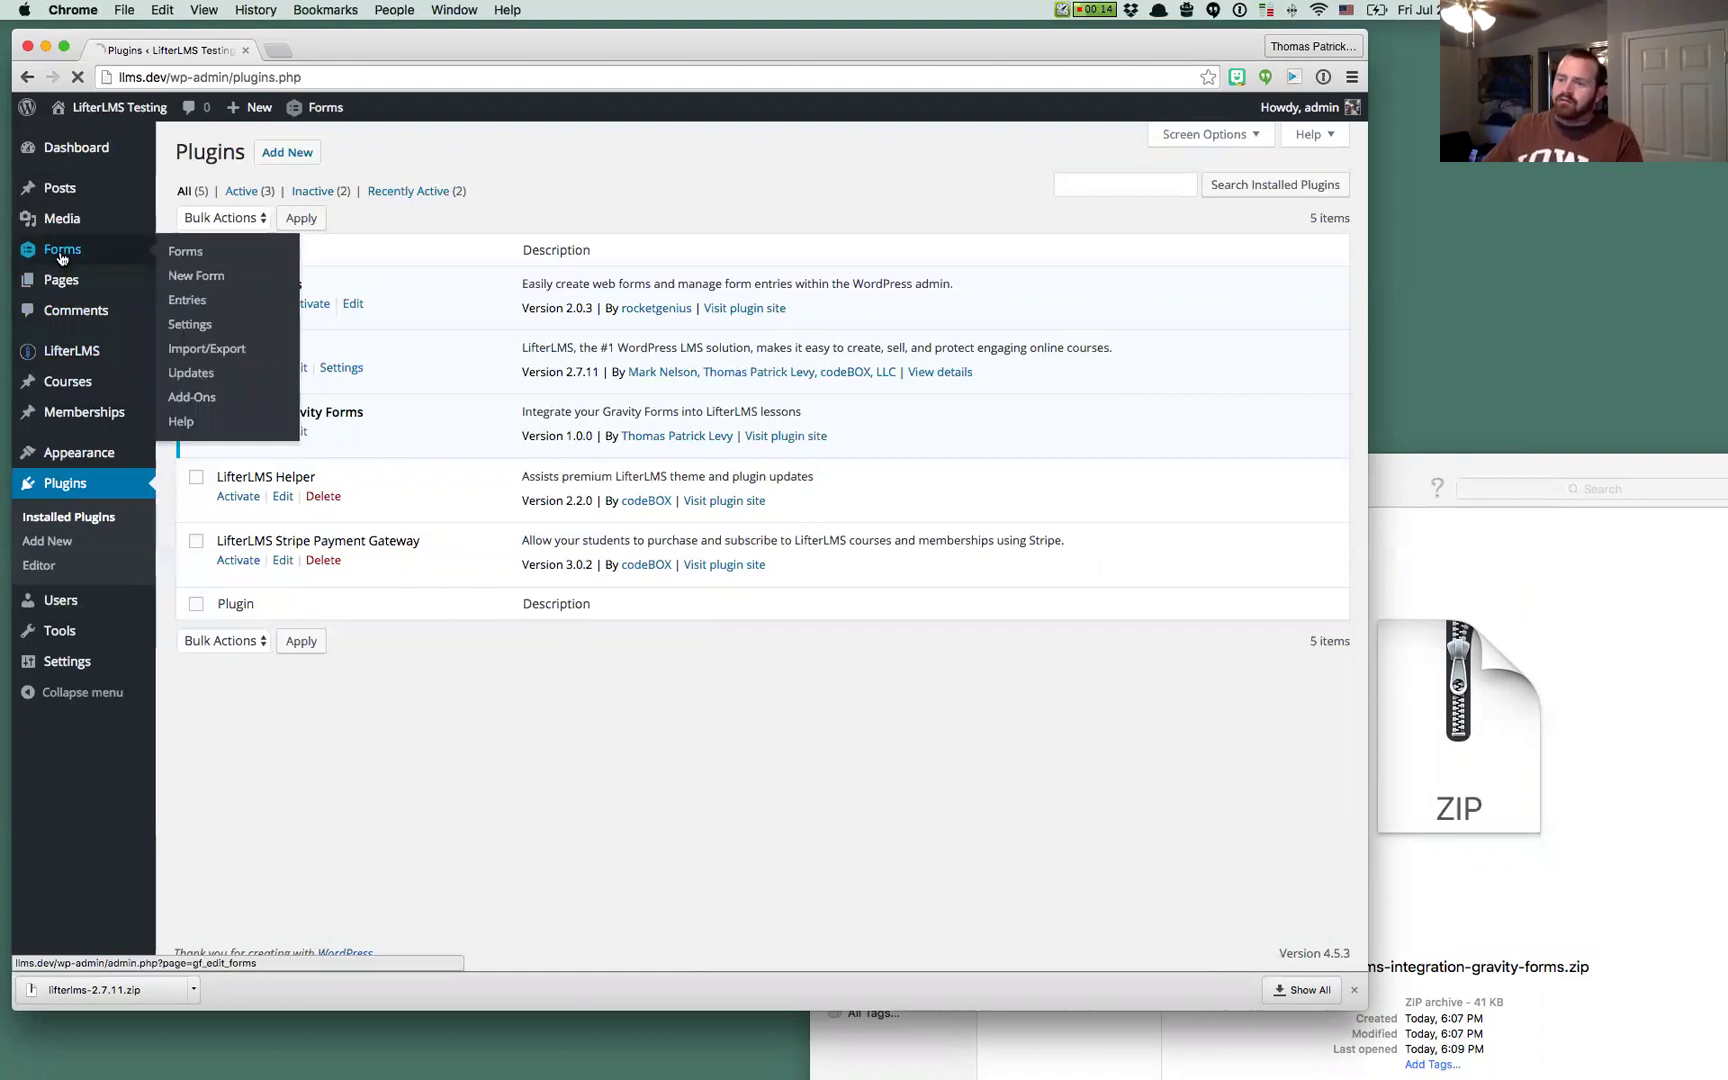
left_click(276, 152)
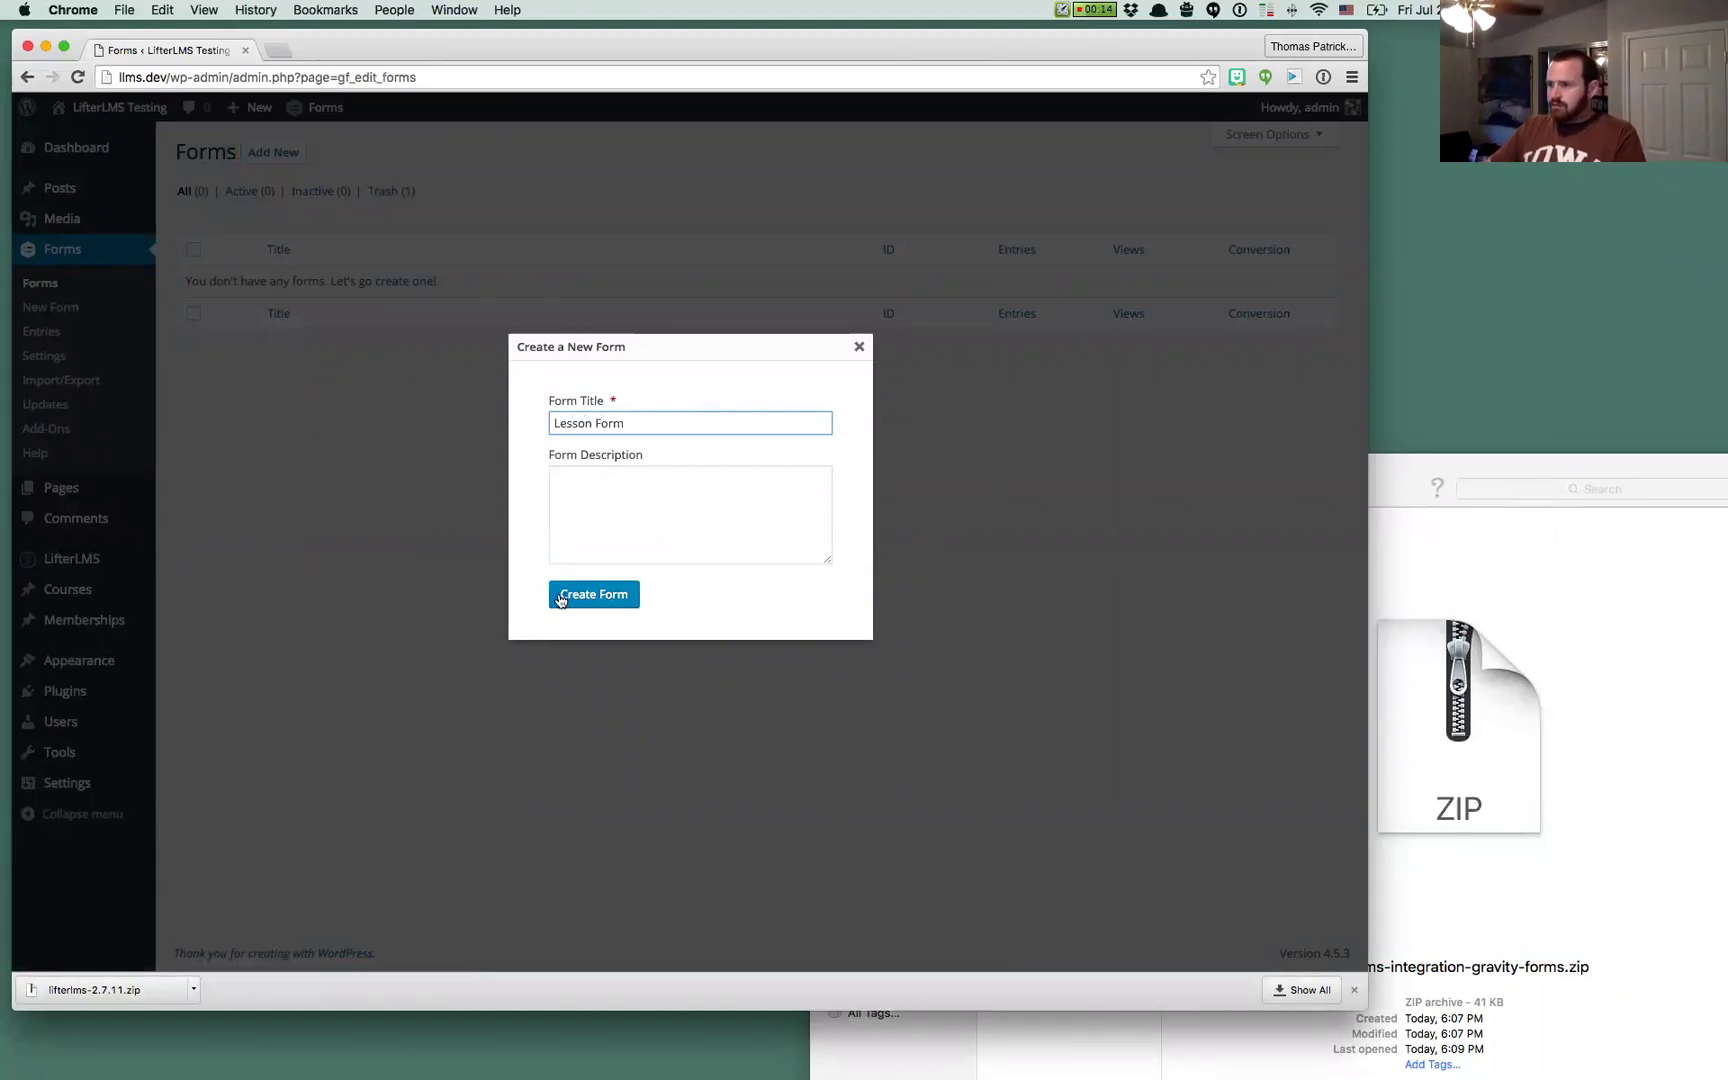
left_click(607, 506)
key("alt+space")
type("li")
key("Return")
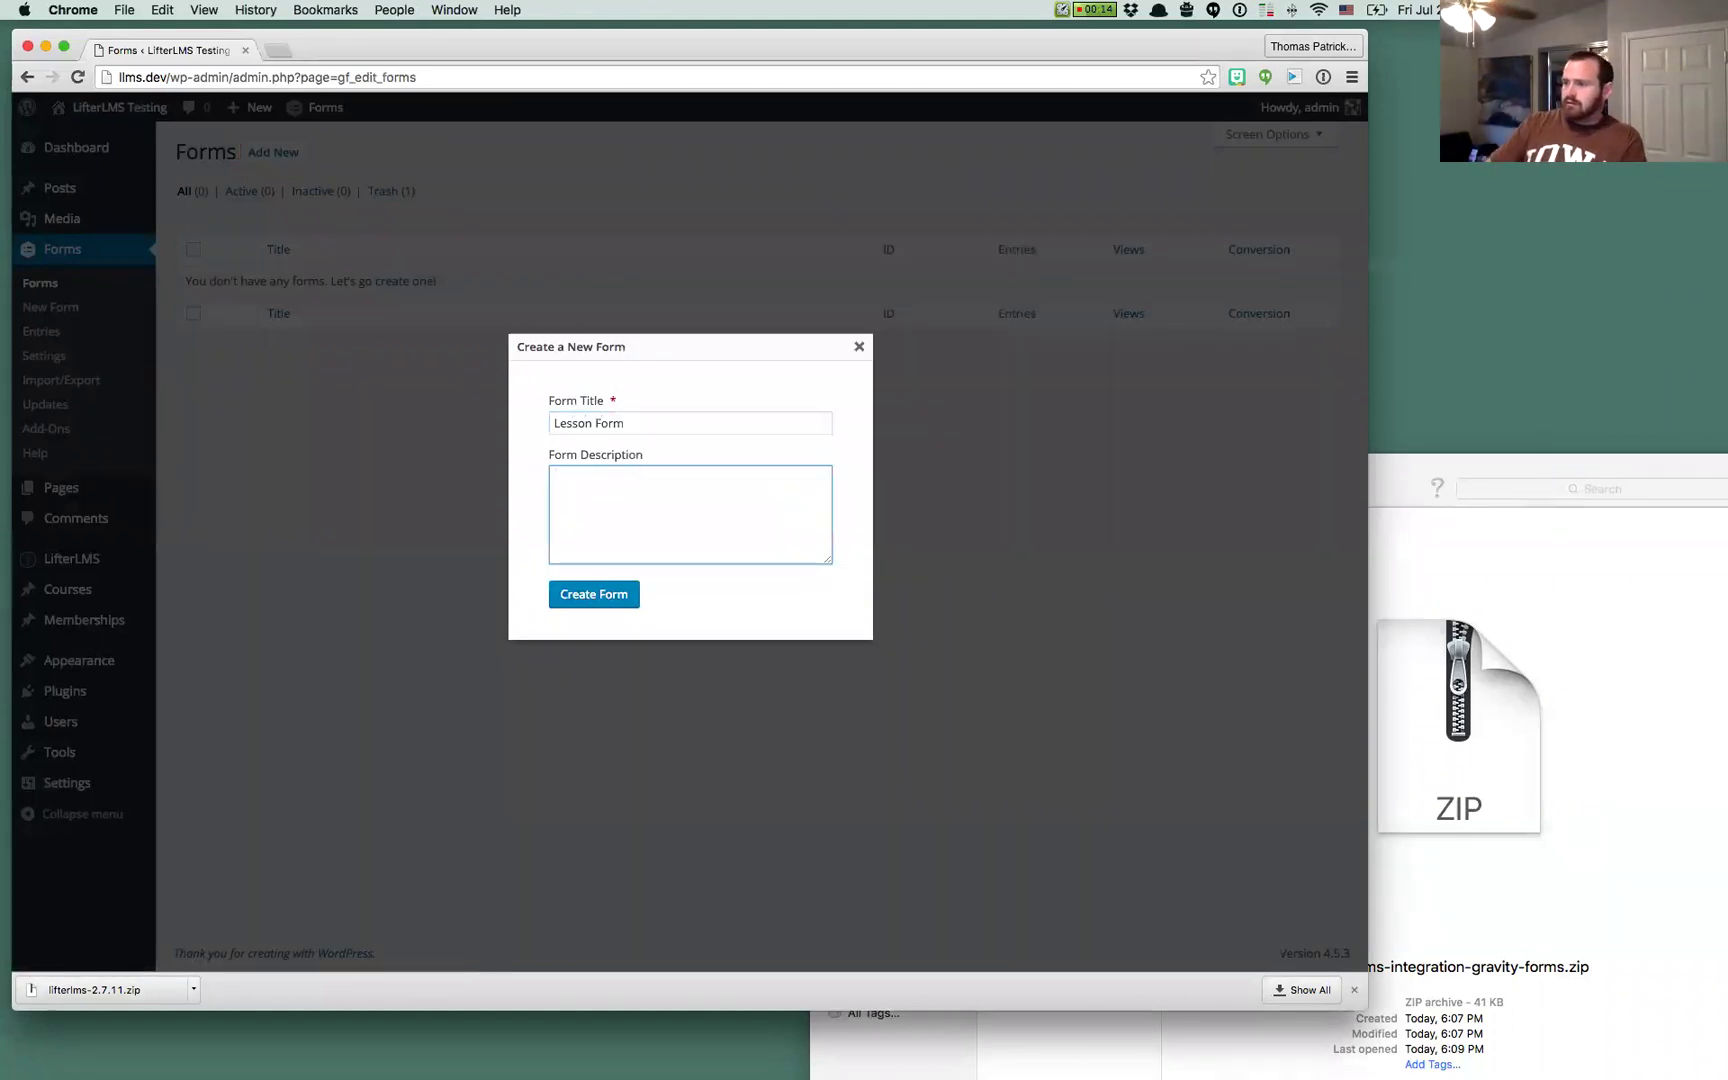
left_click(596, 597)
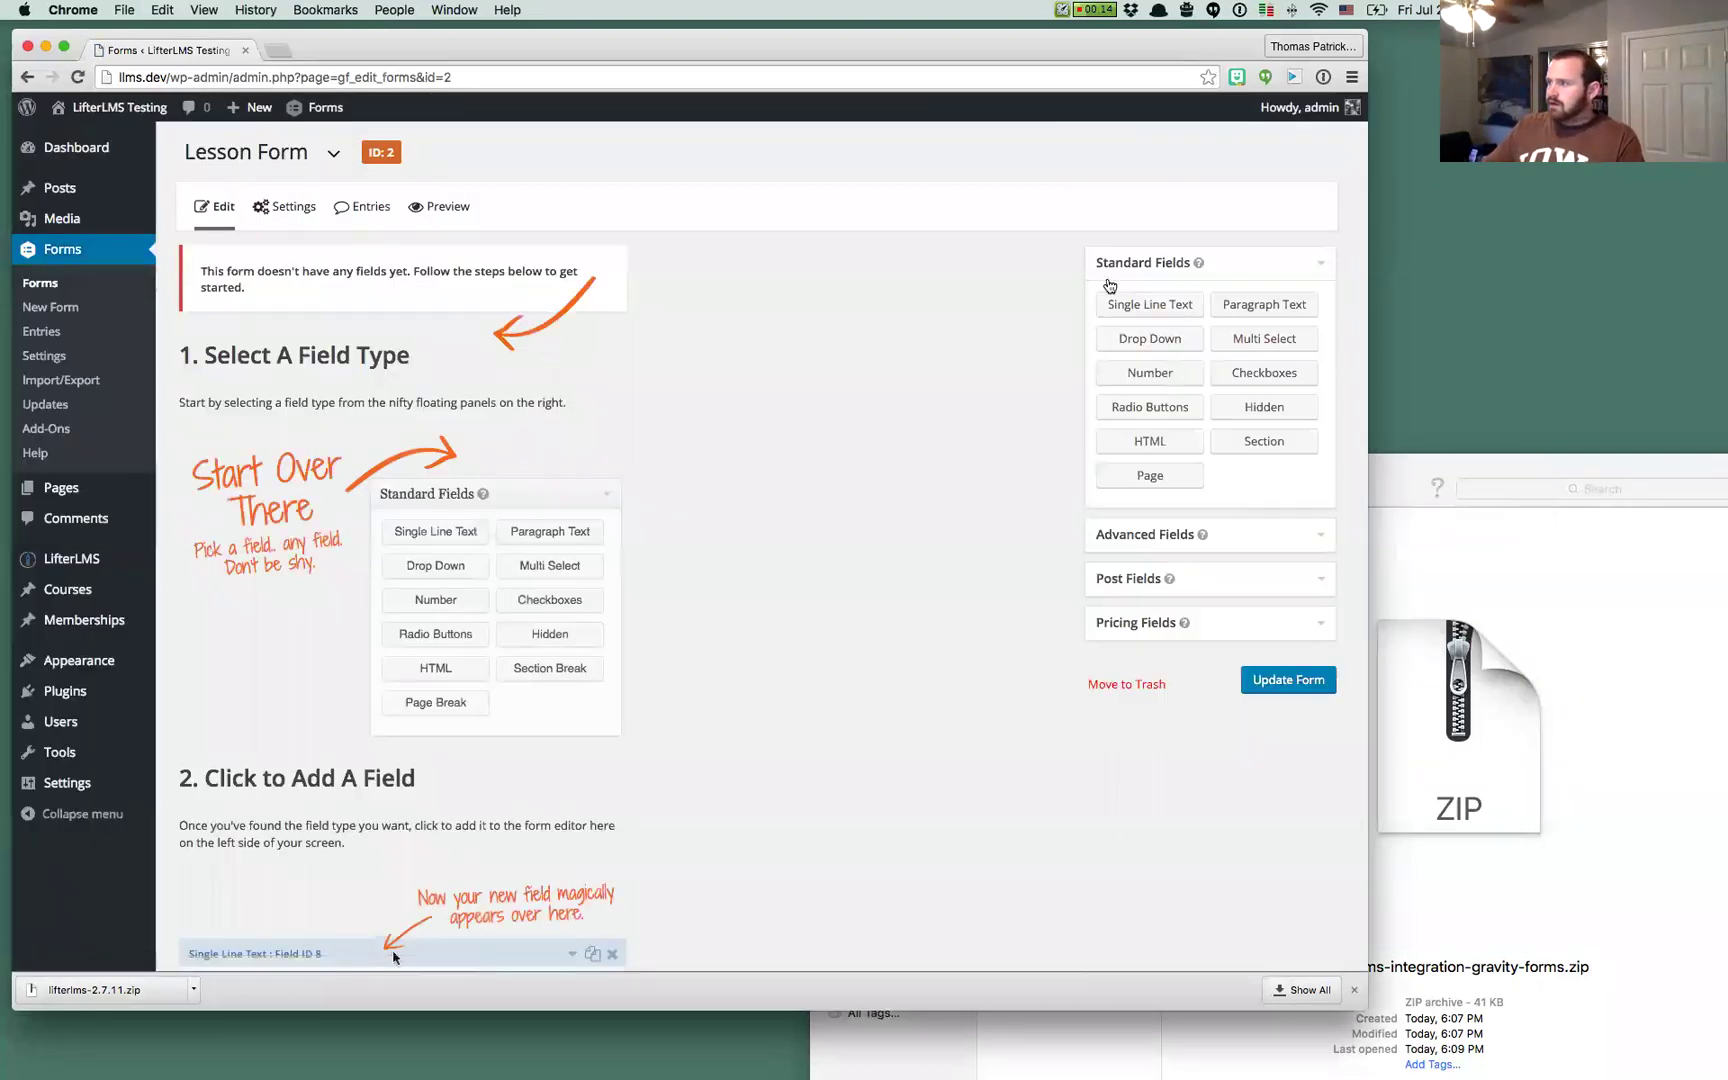
Add Single Line Text, Paragraph Text, Number and Checkboxes fields to the form
left_click_drag(1125, 300, 406, 292)
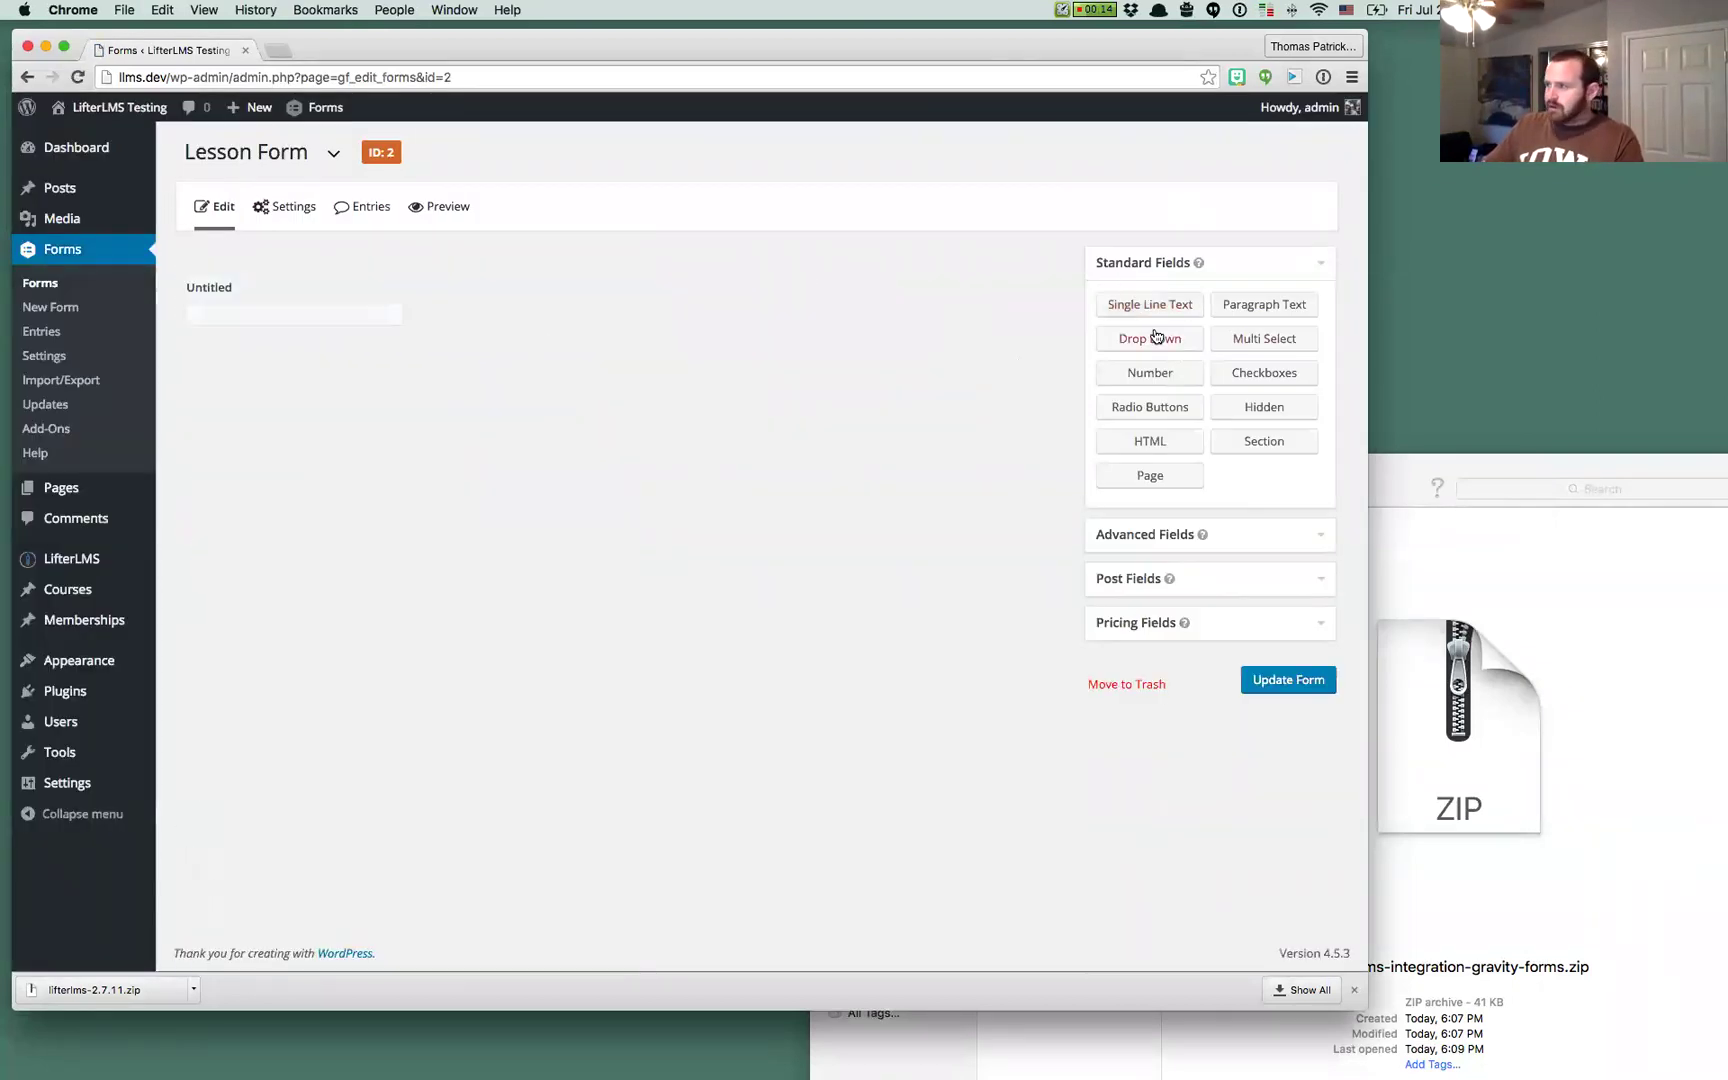
left_click_drag(1264, 312, 215, 385)
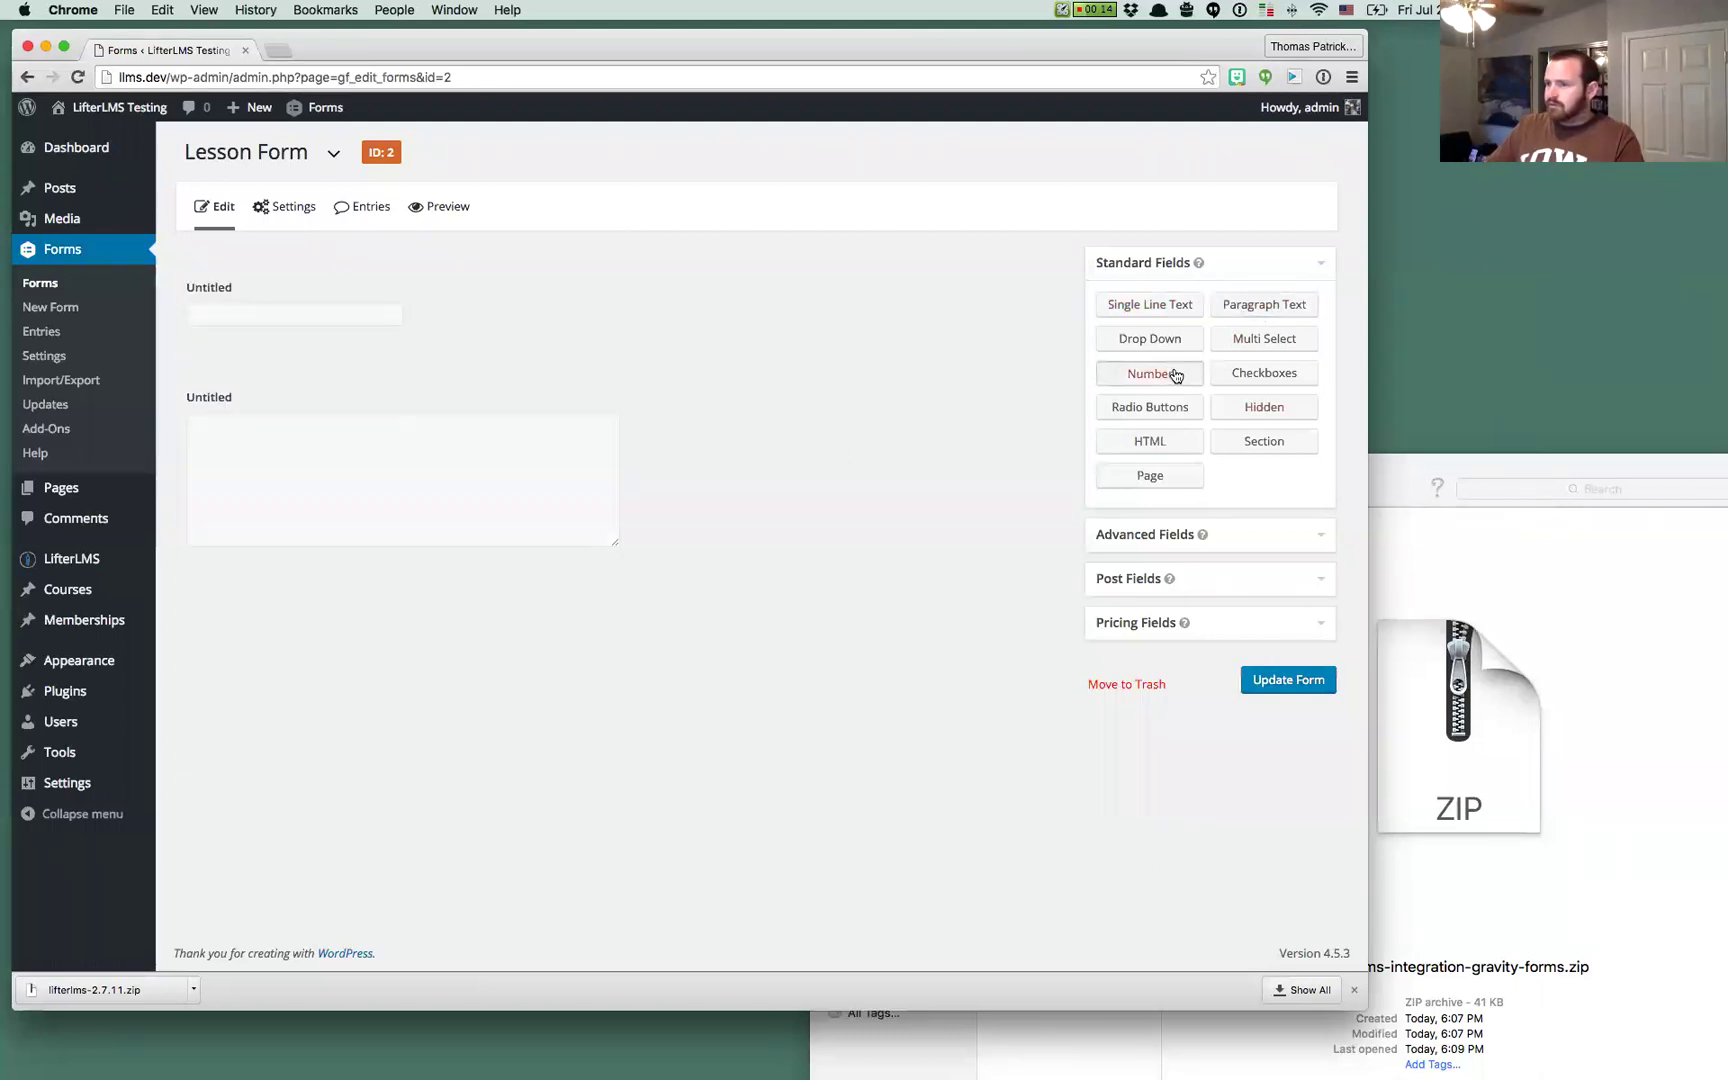
left_click_drag(1172, 370, 239, 567)
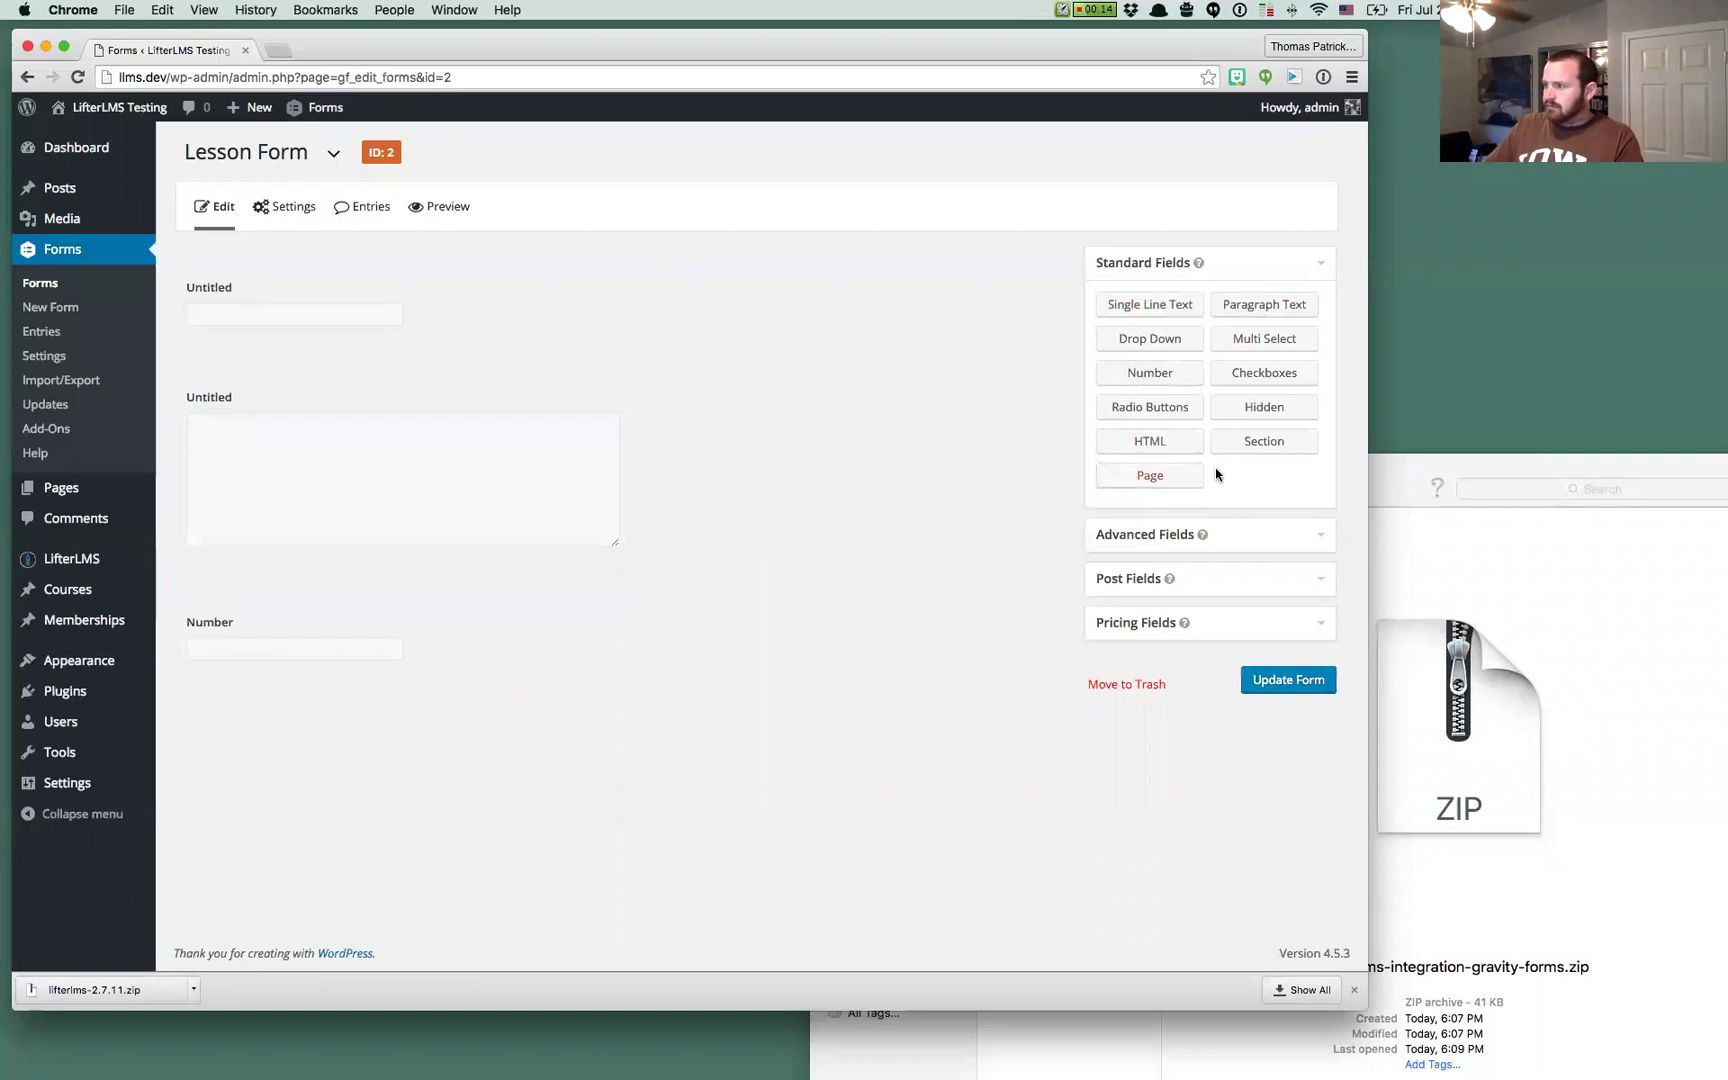
left_click_drag(1262, 441, 1272, 478)
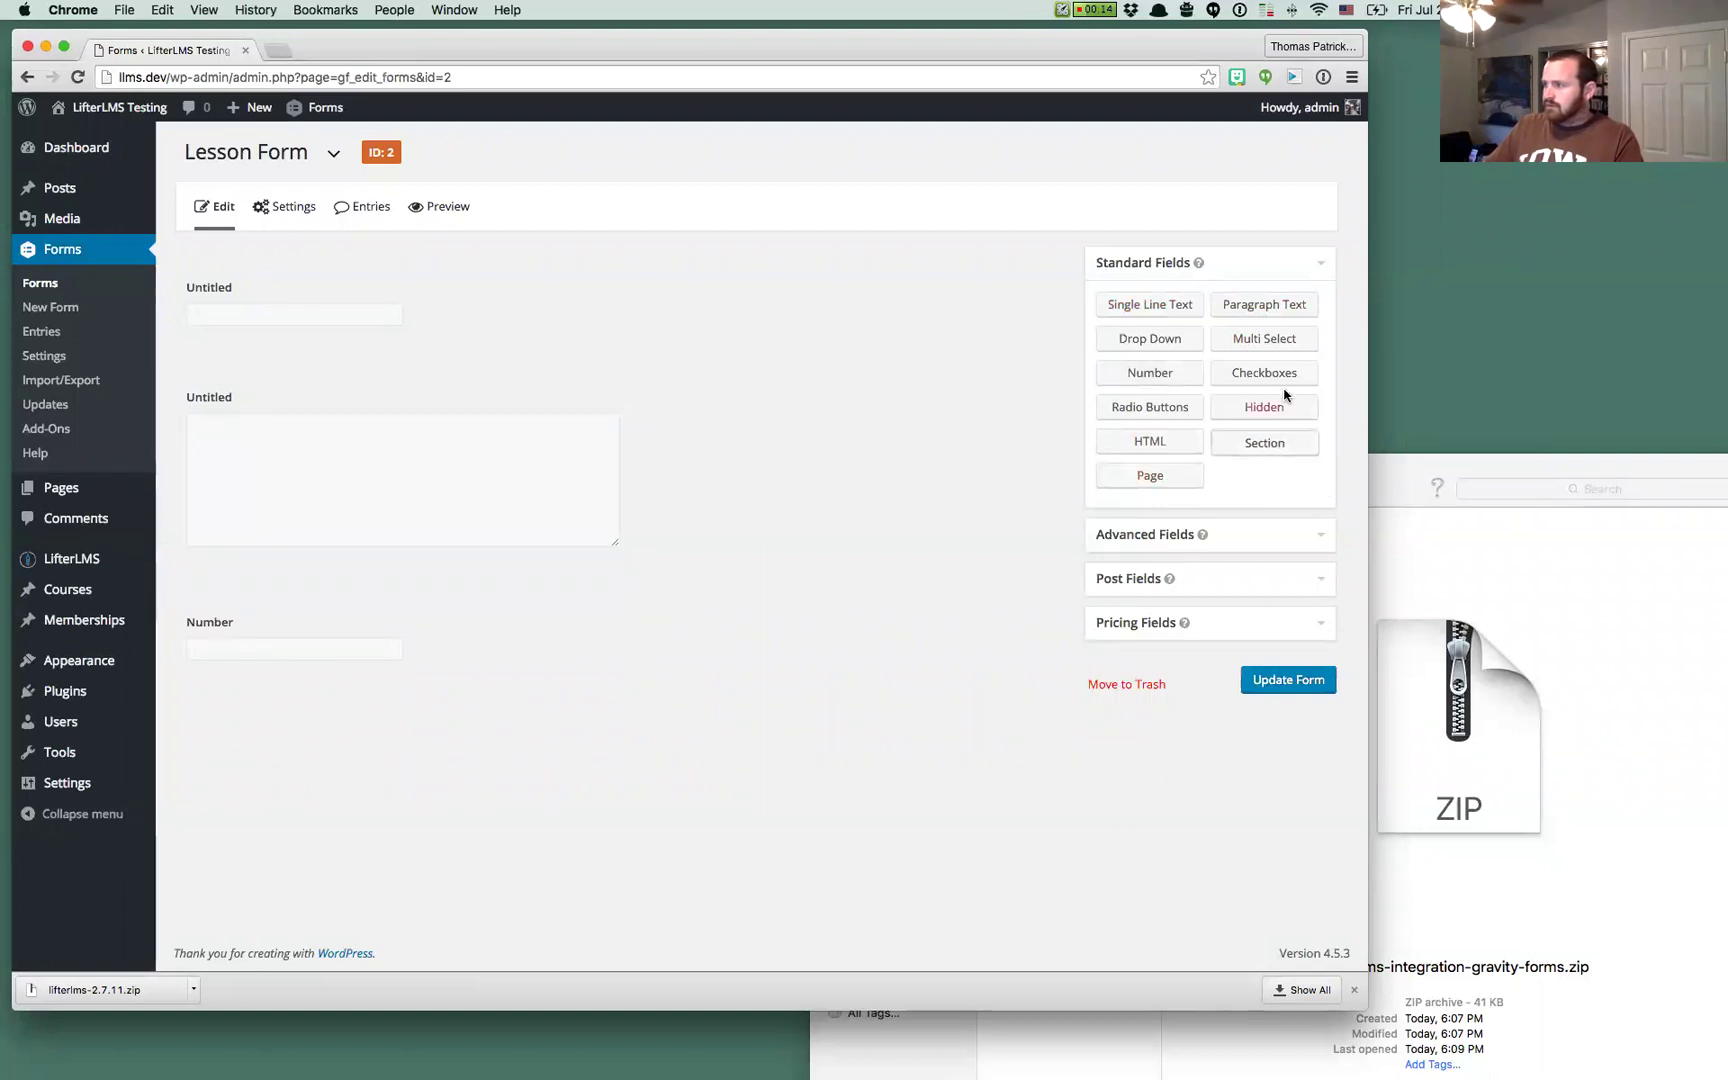
left_click_drag(1264, 372, 240, 625)
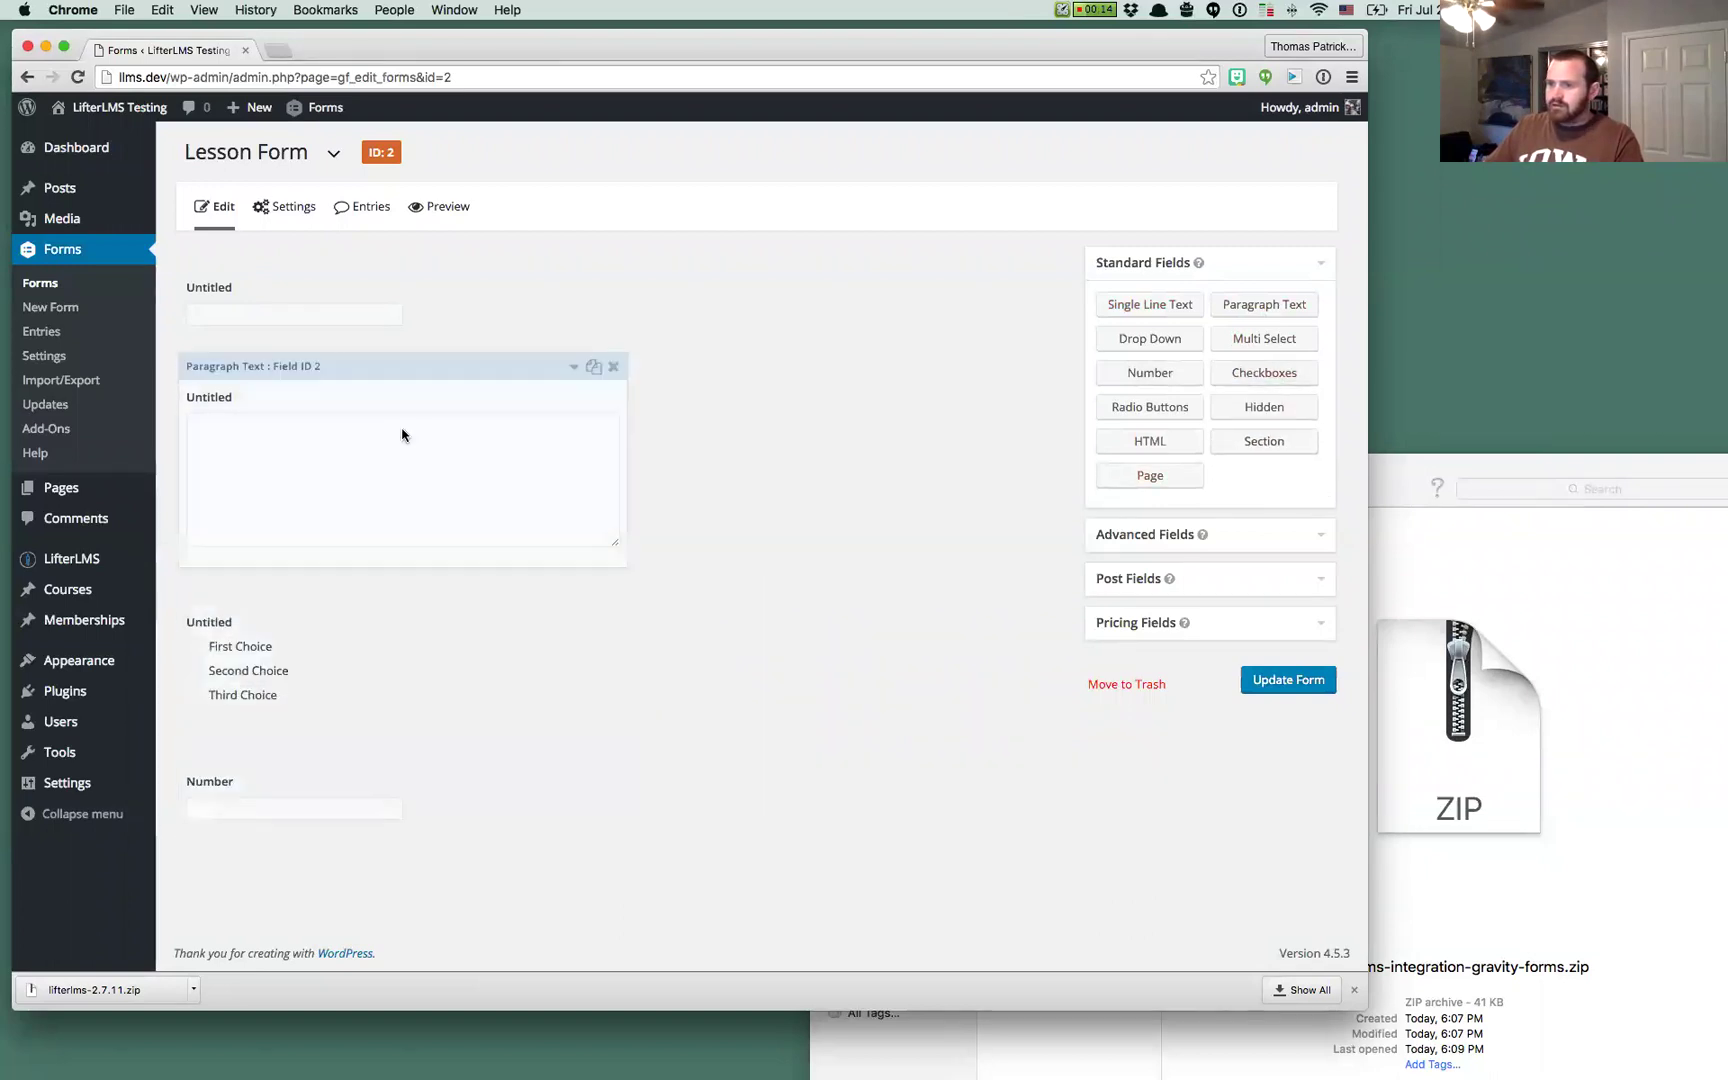
Mark the first single-line text field as required and update the form
left_click(290, 305)
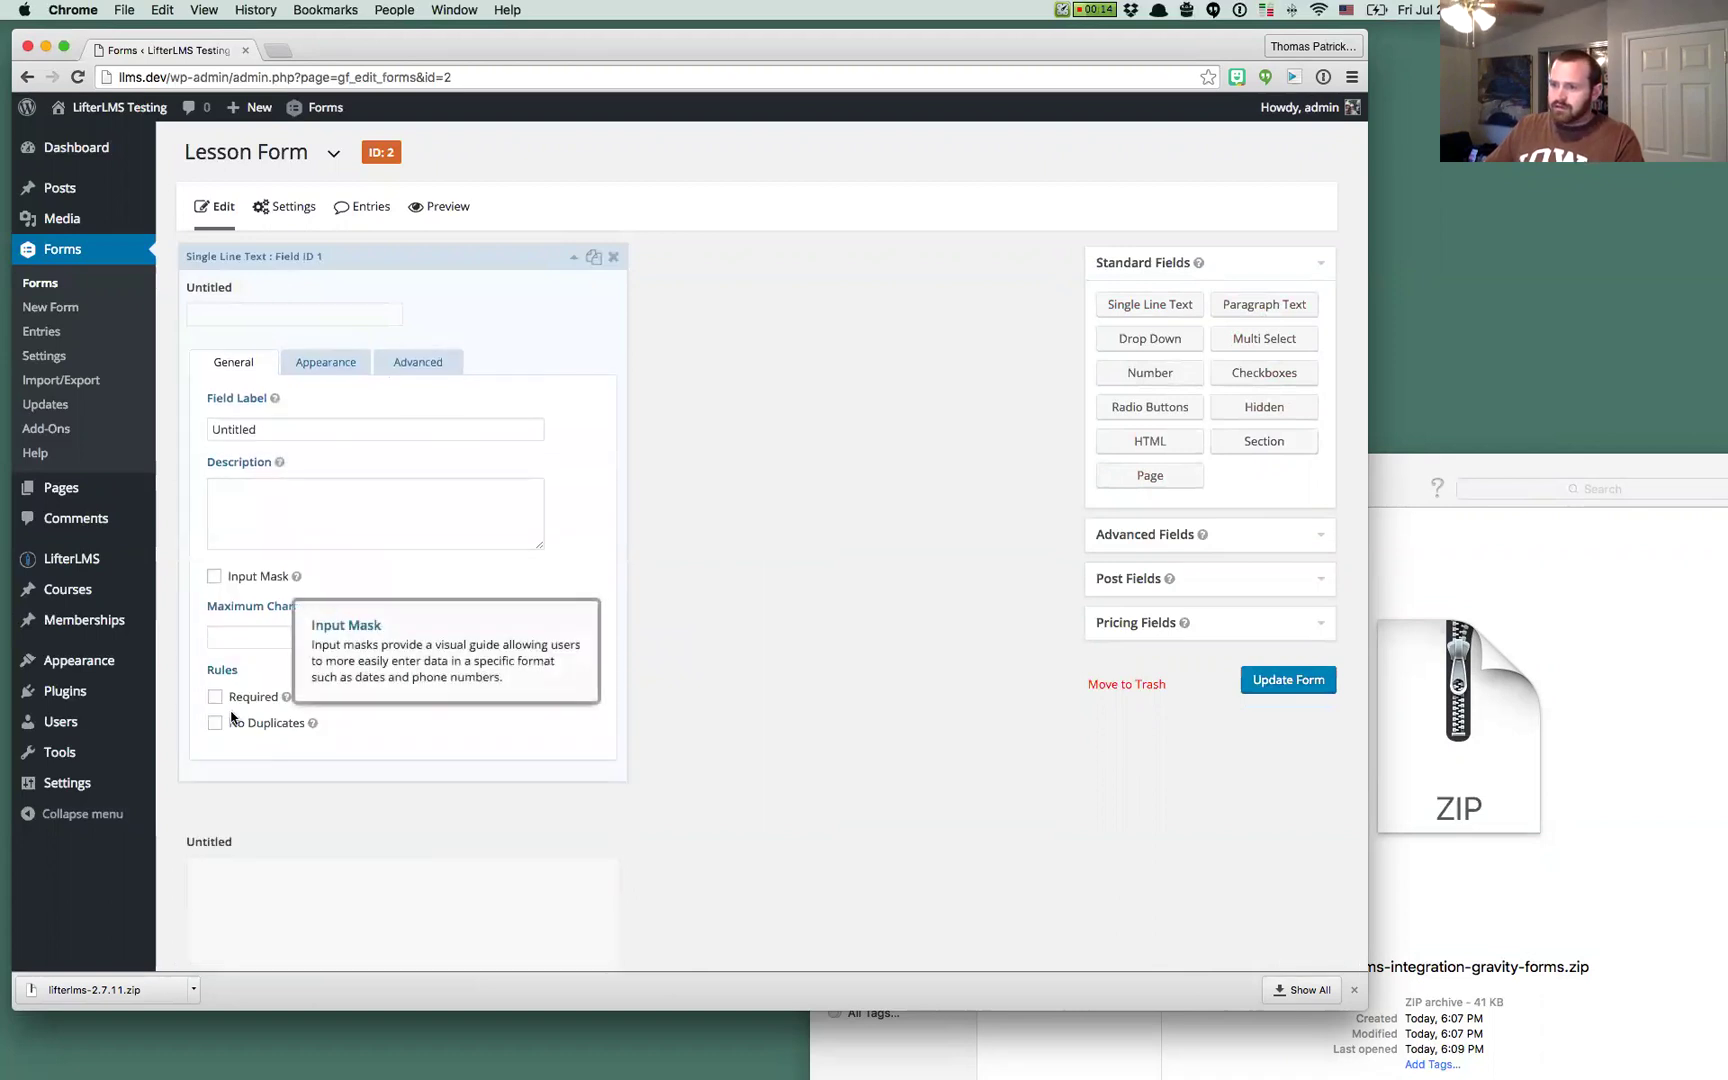
left_click(252, 698)
left_click(1300, 677)
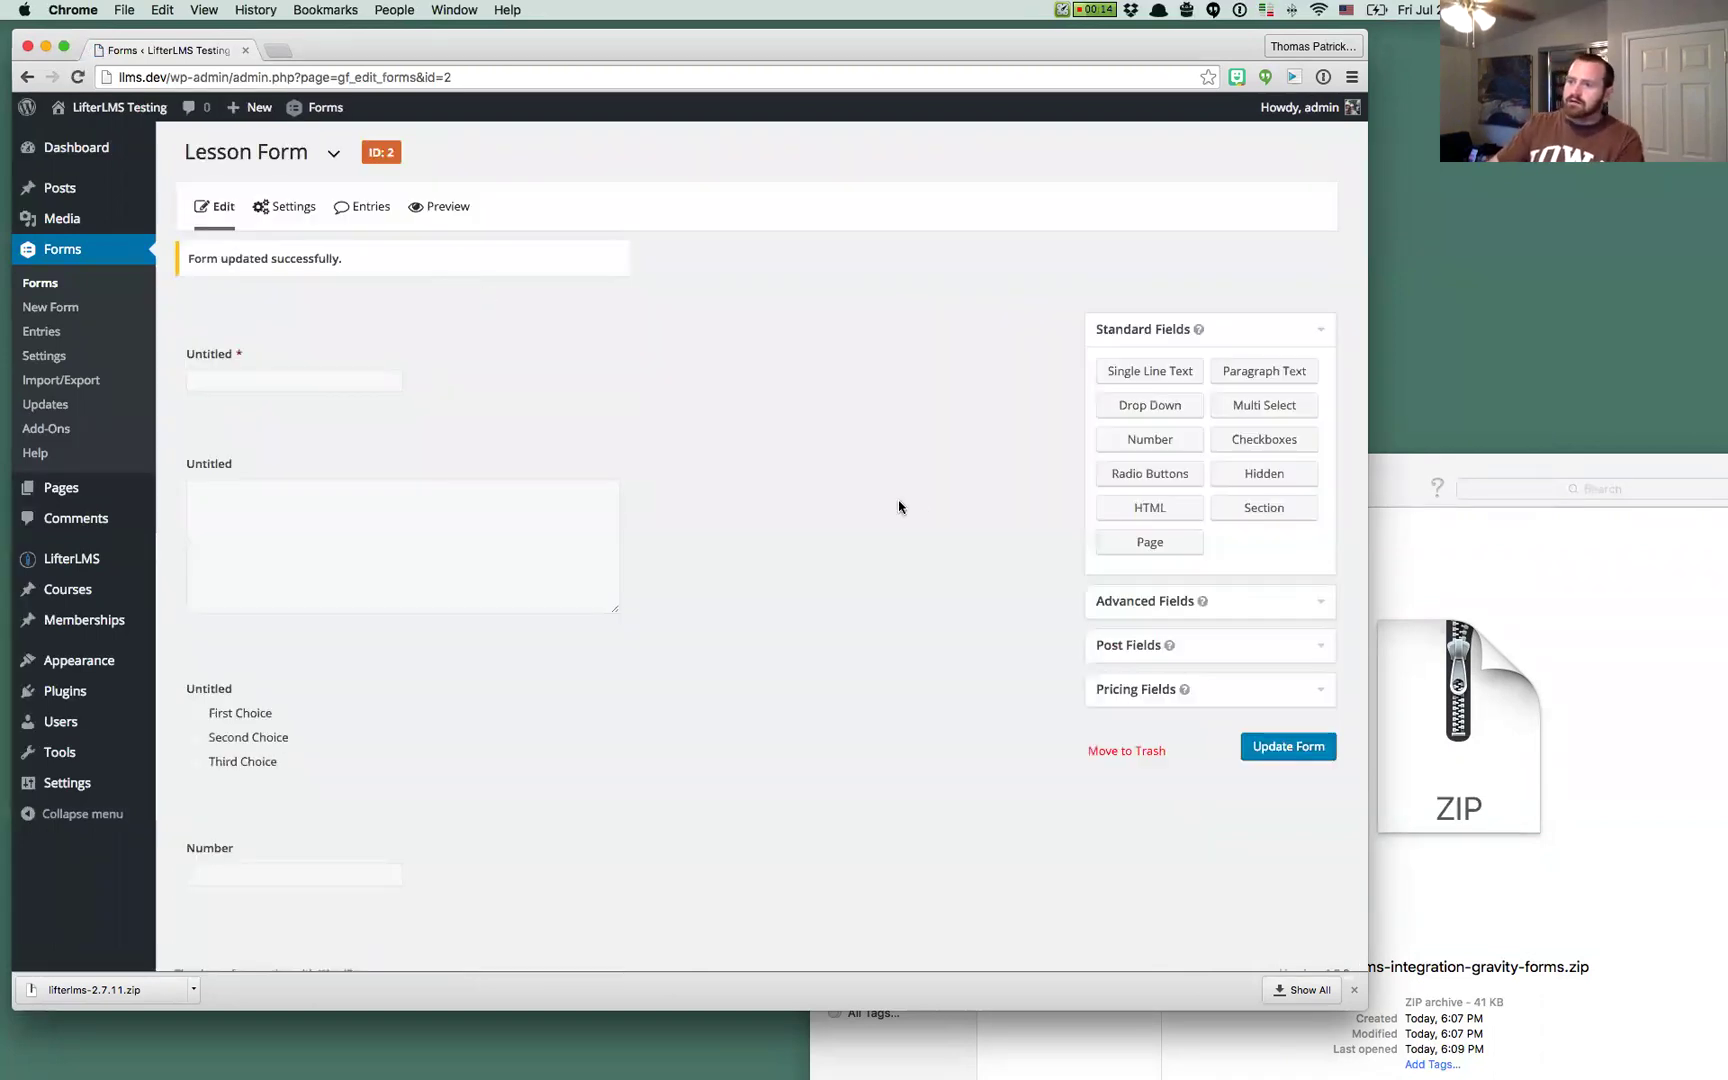
scroll(351, 796, "down", 1)
scroll(355, 467, "up", 1)
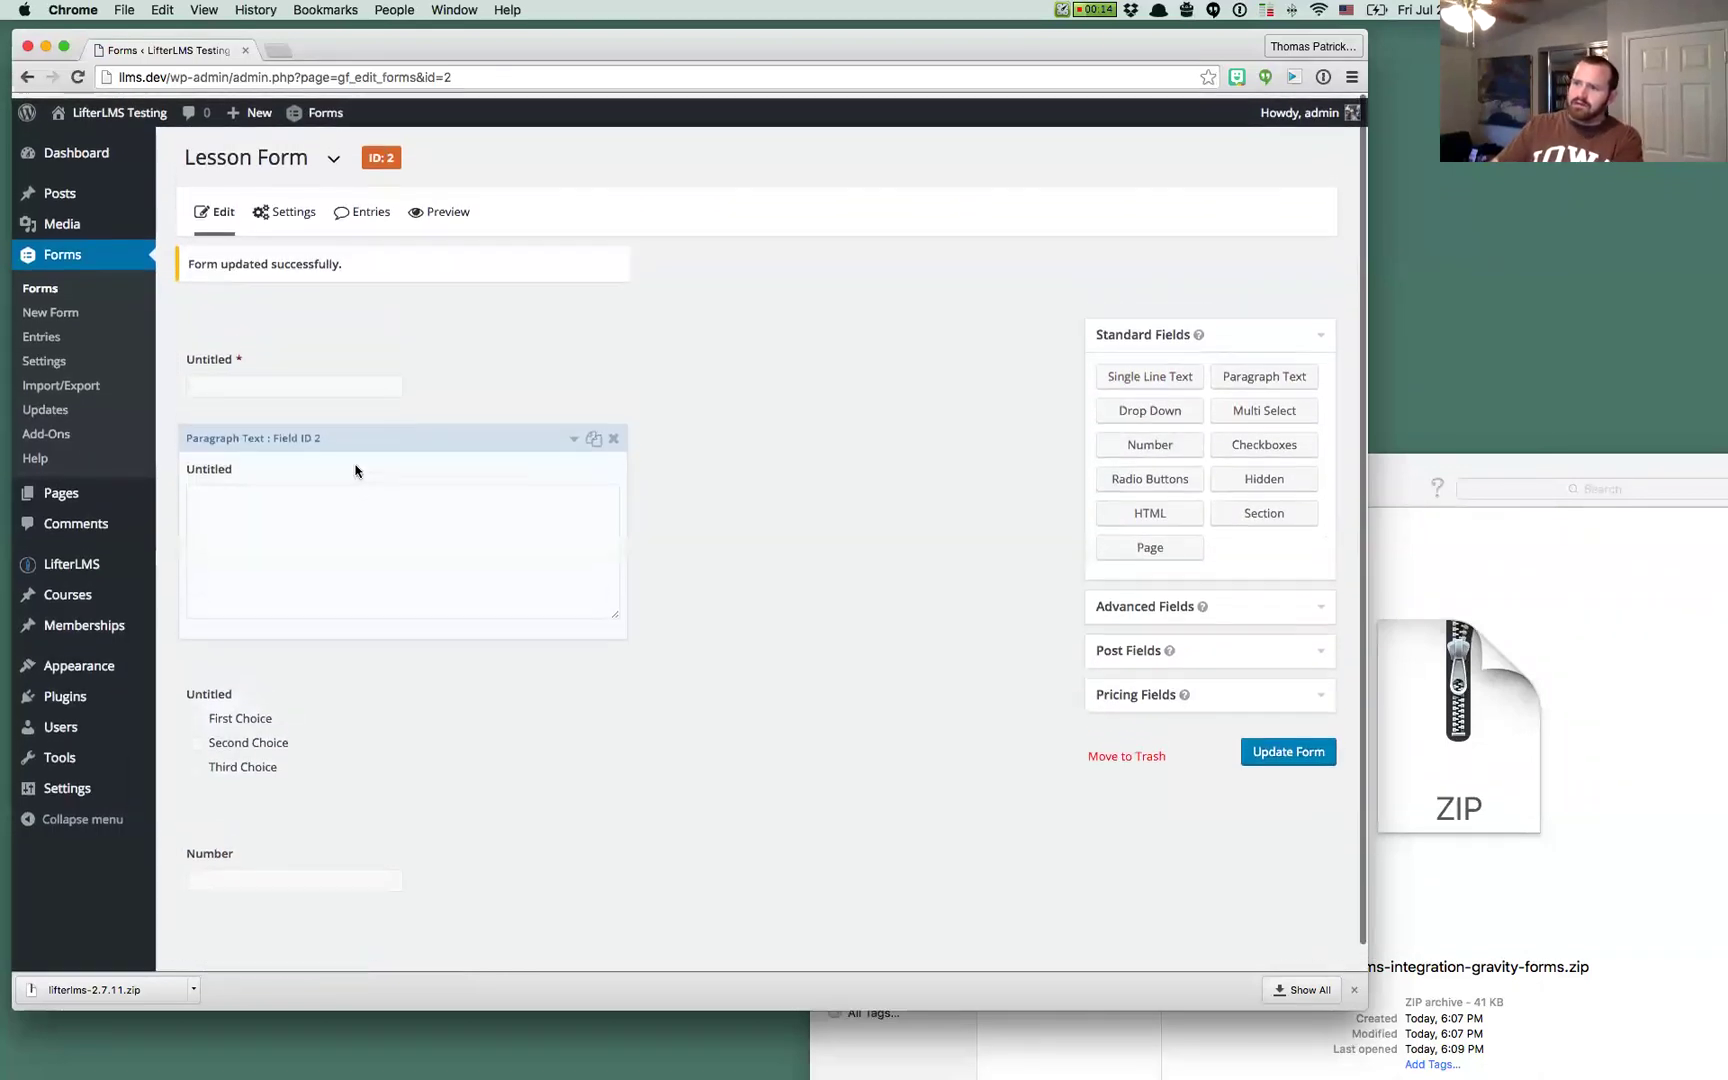
mouse_move(300, 205)
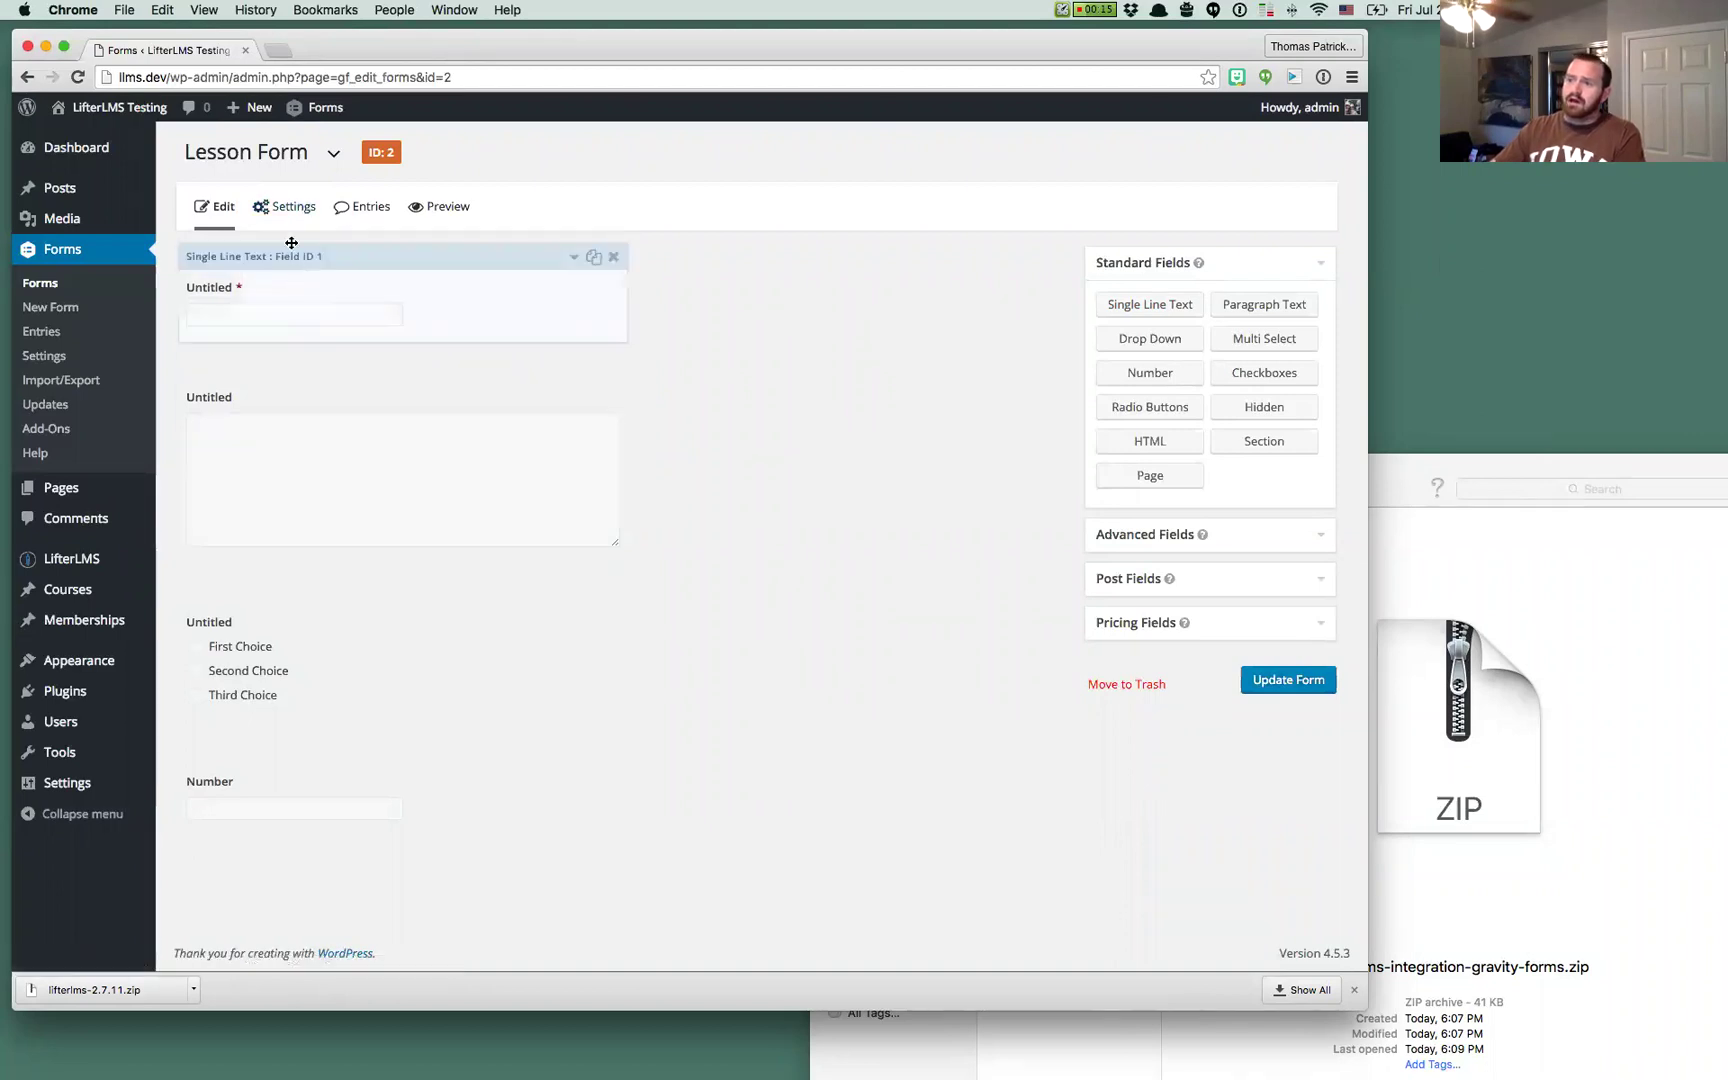
In Form Settings, set the Button text to 'Submit Data' and update the settings
left_click(272, 245)
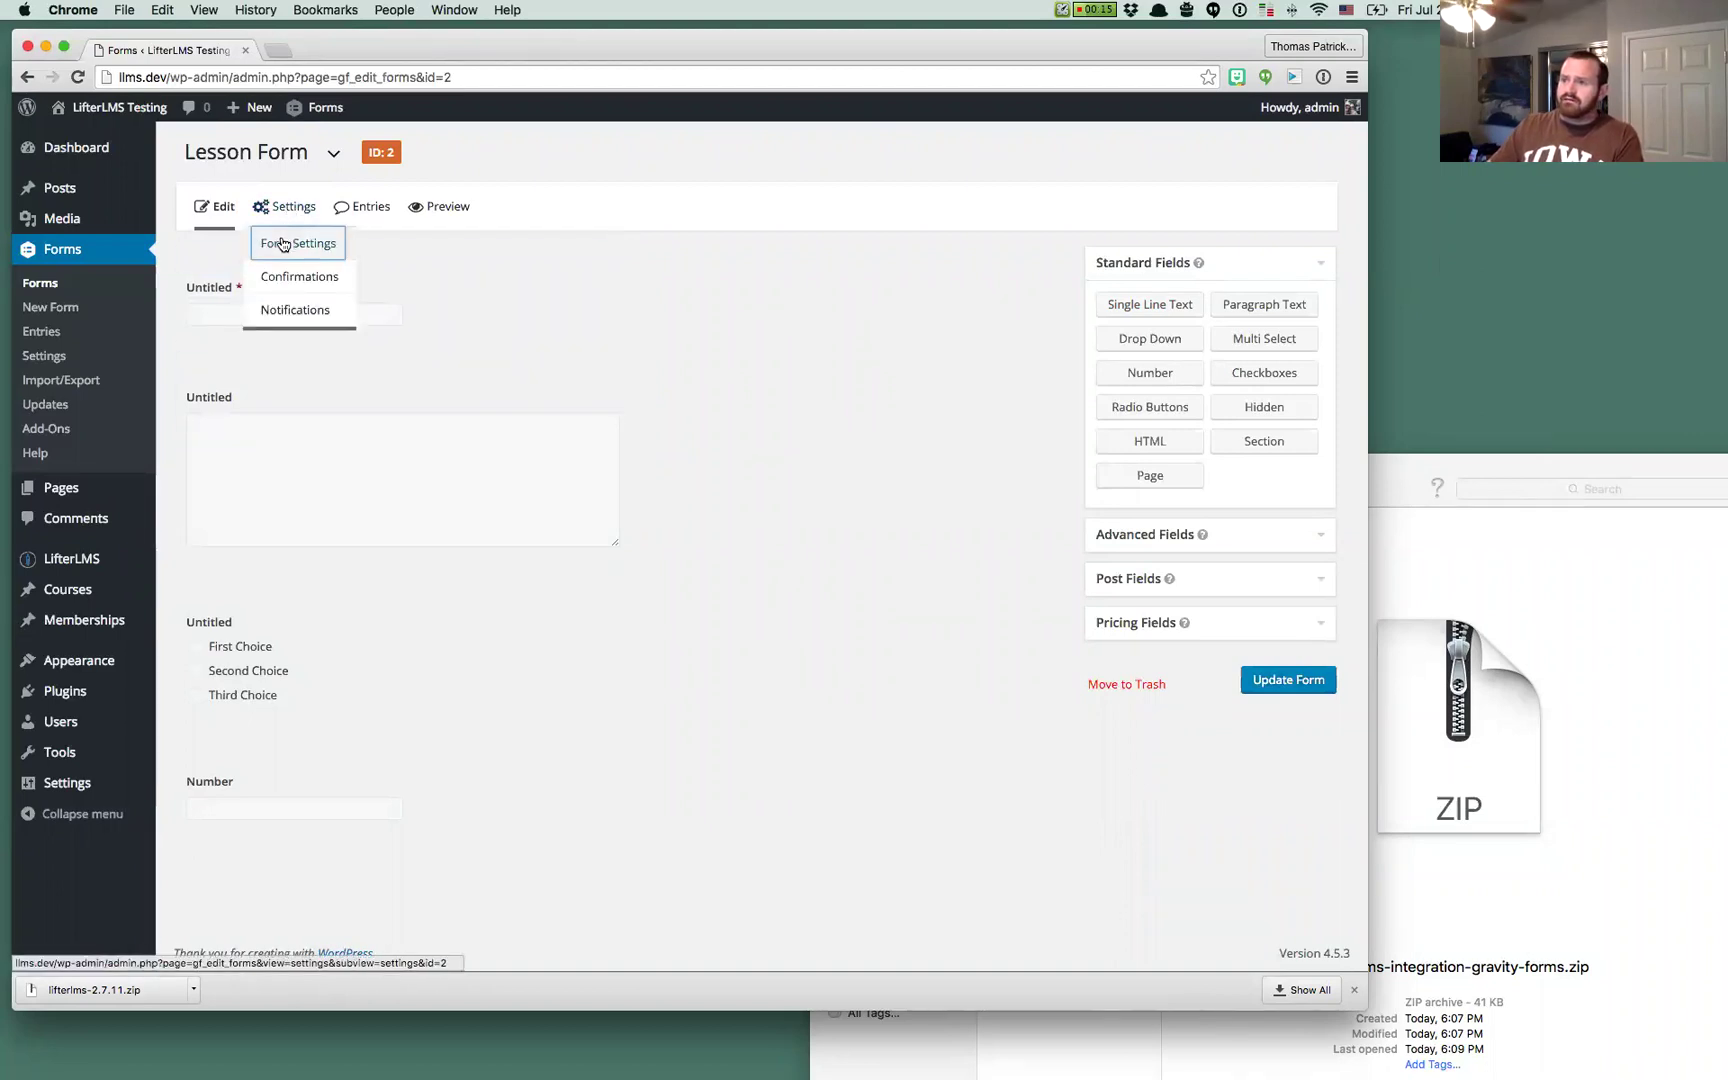
scroll(520, 600, "down", 10)
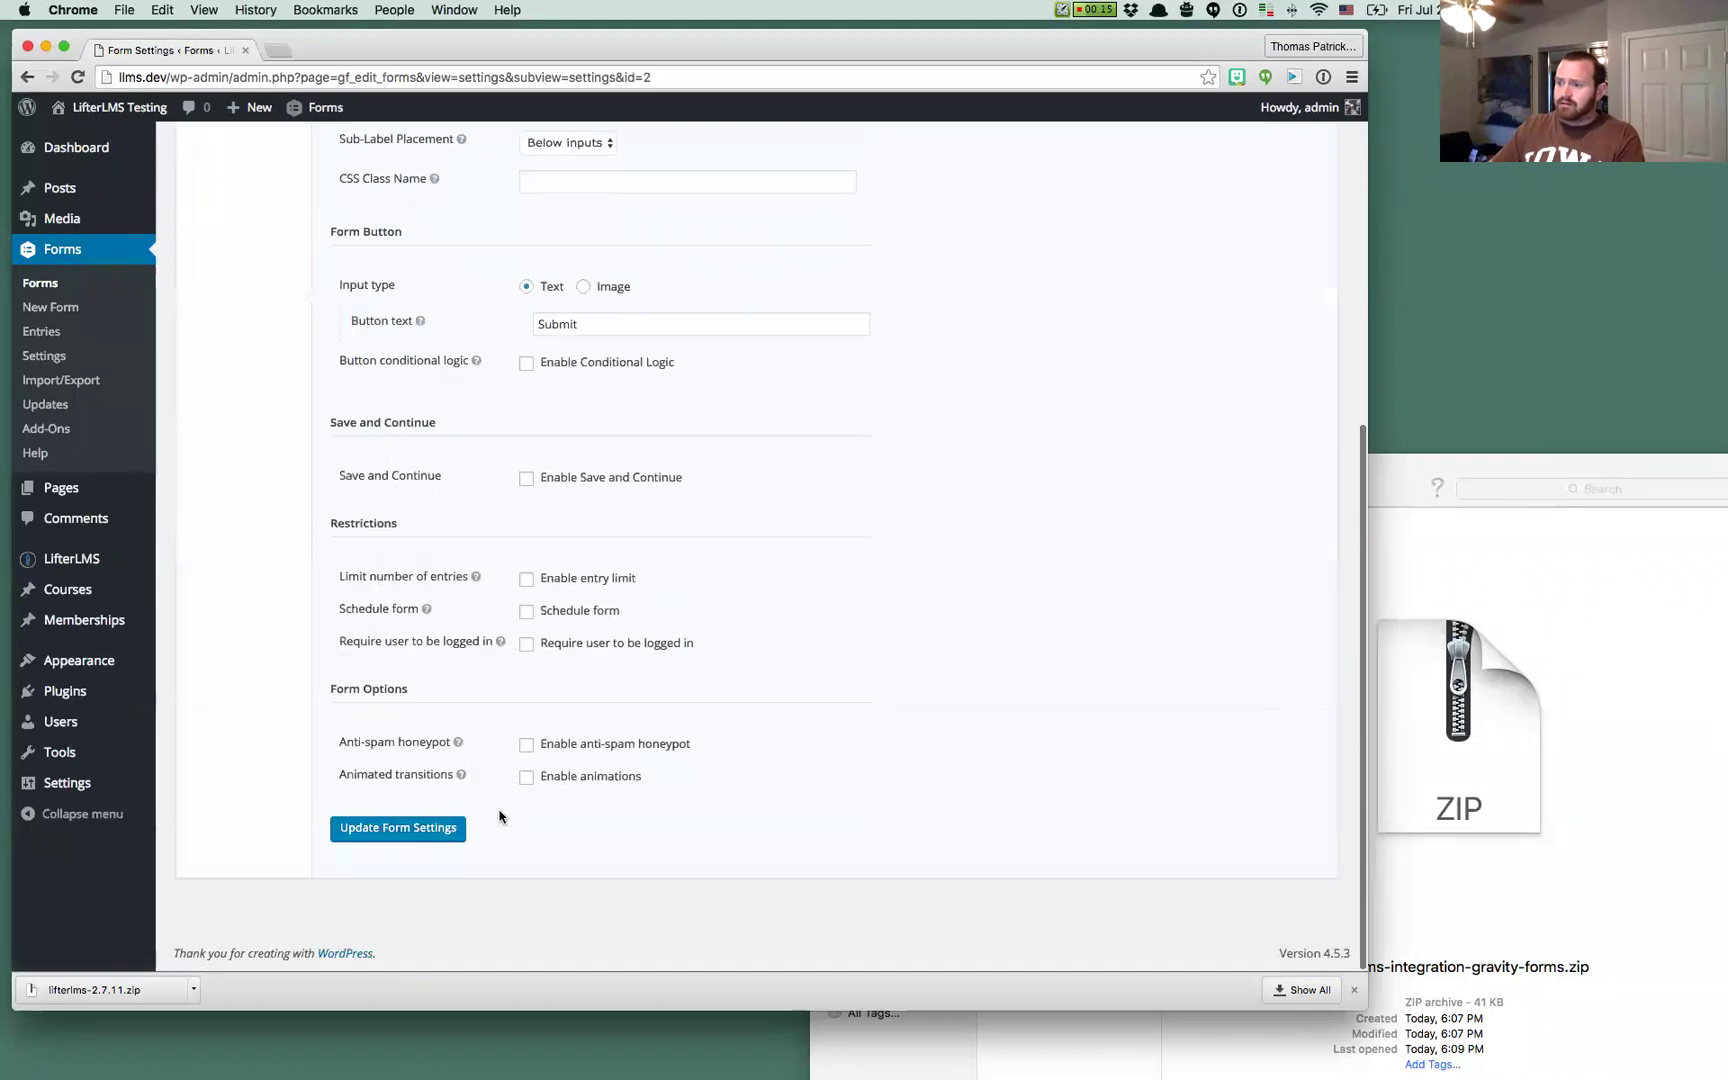
scroll(516, 488, "up", 2)
scroll(516, 488, "up", 1)
left_click(468, 478)
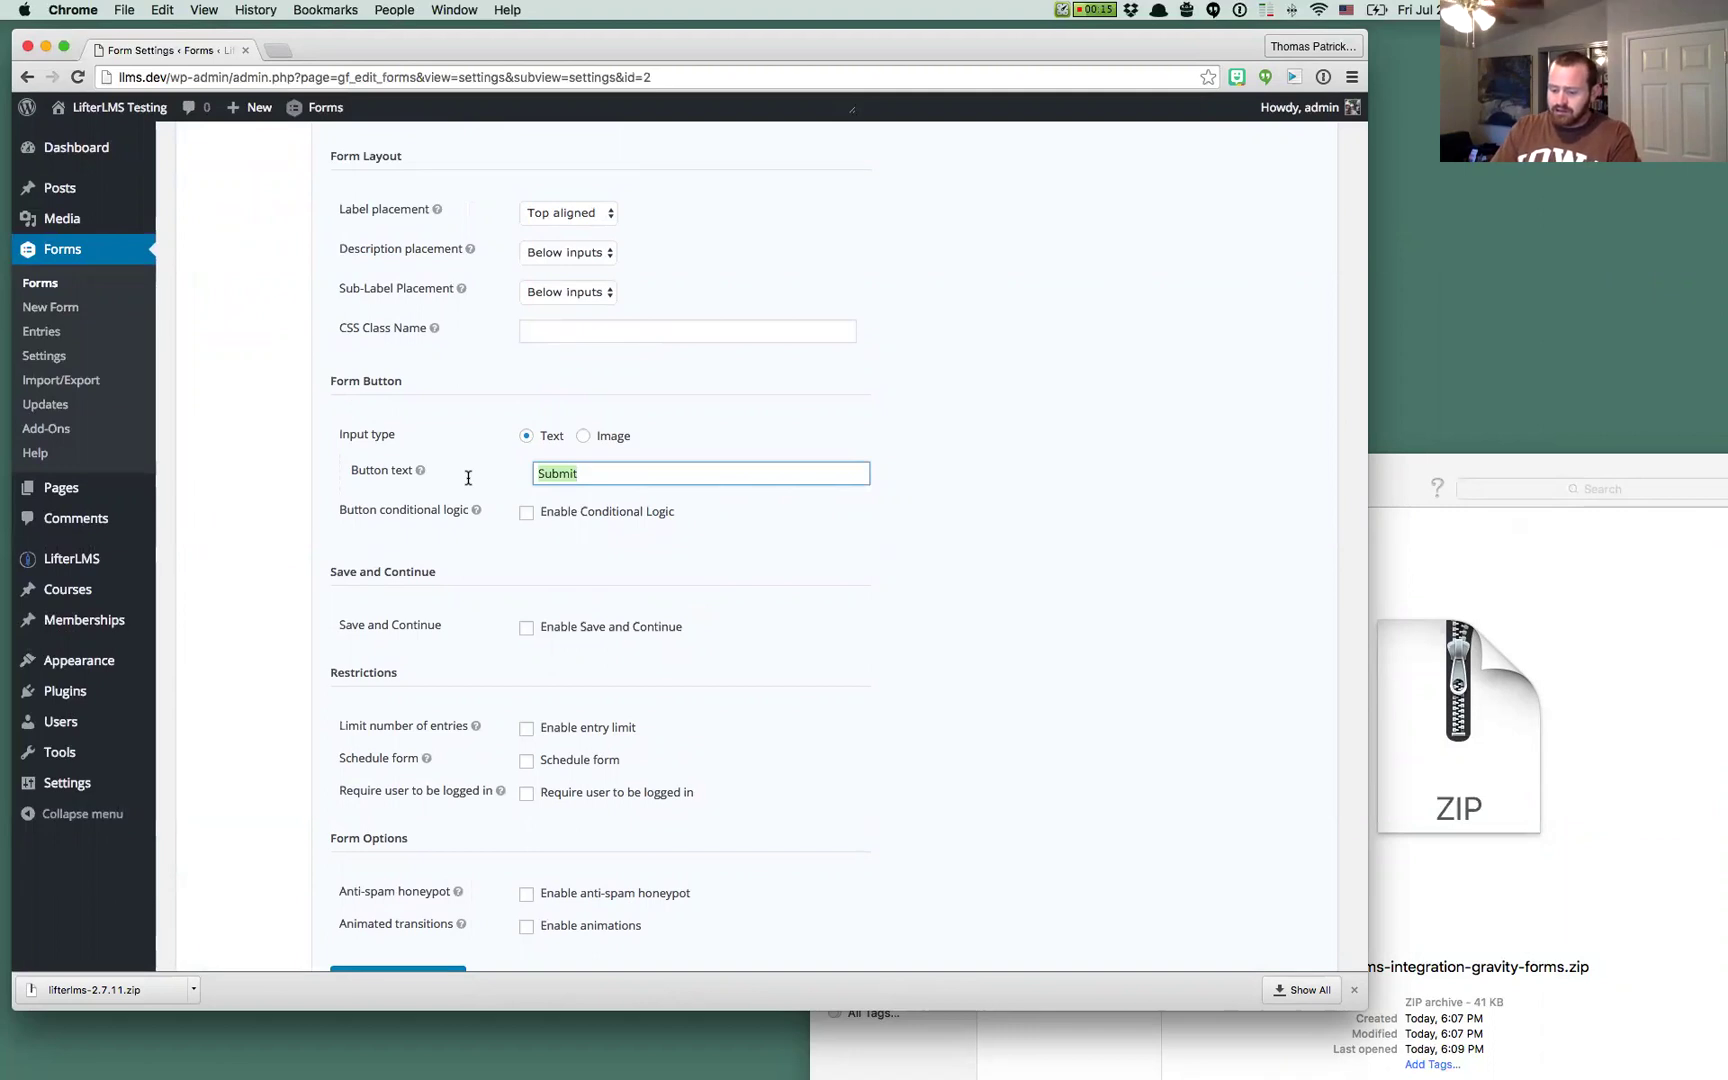
type("Su")
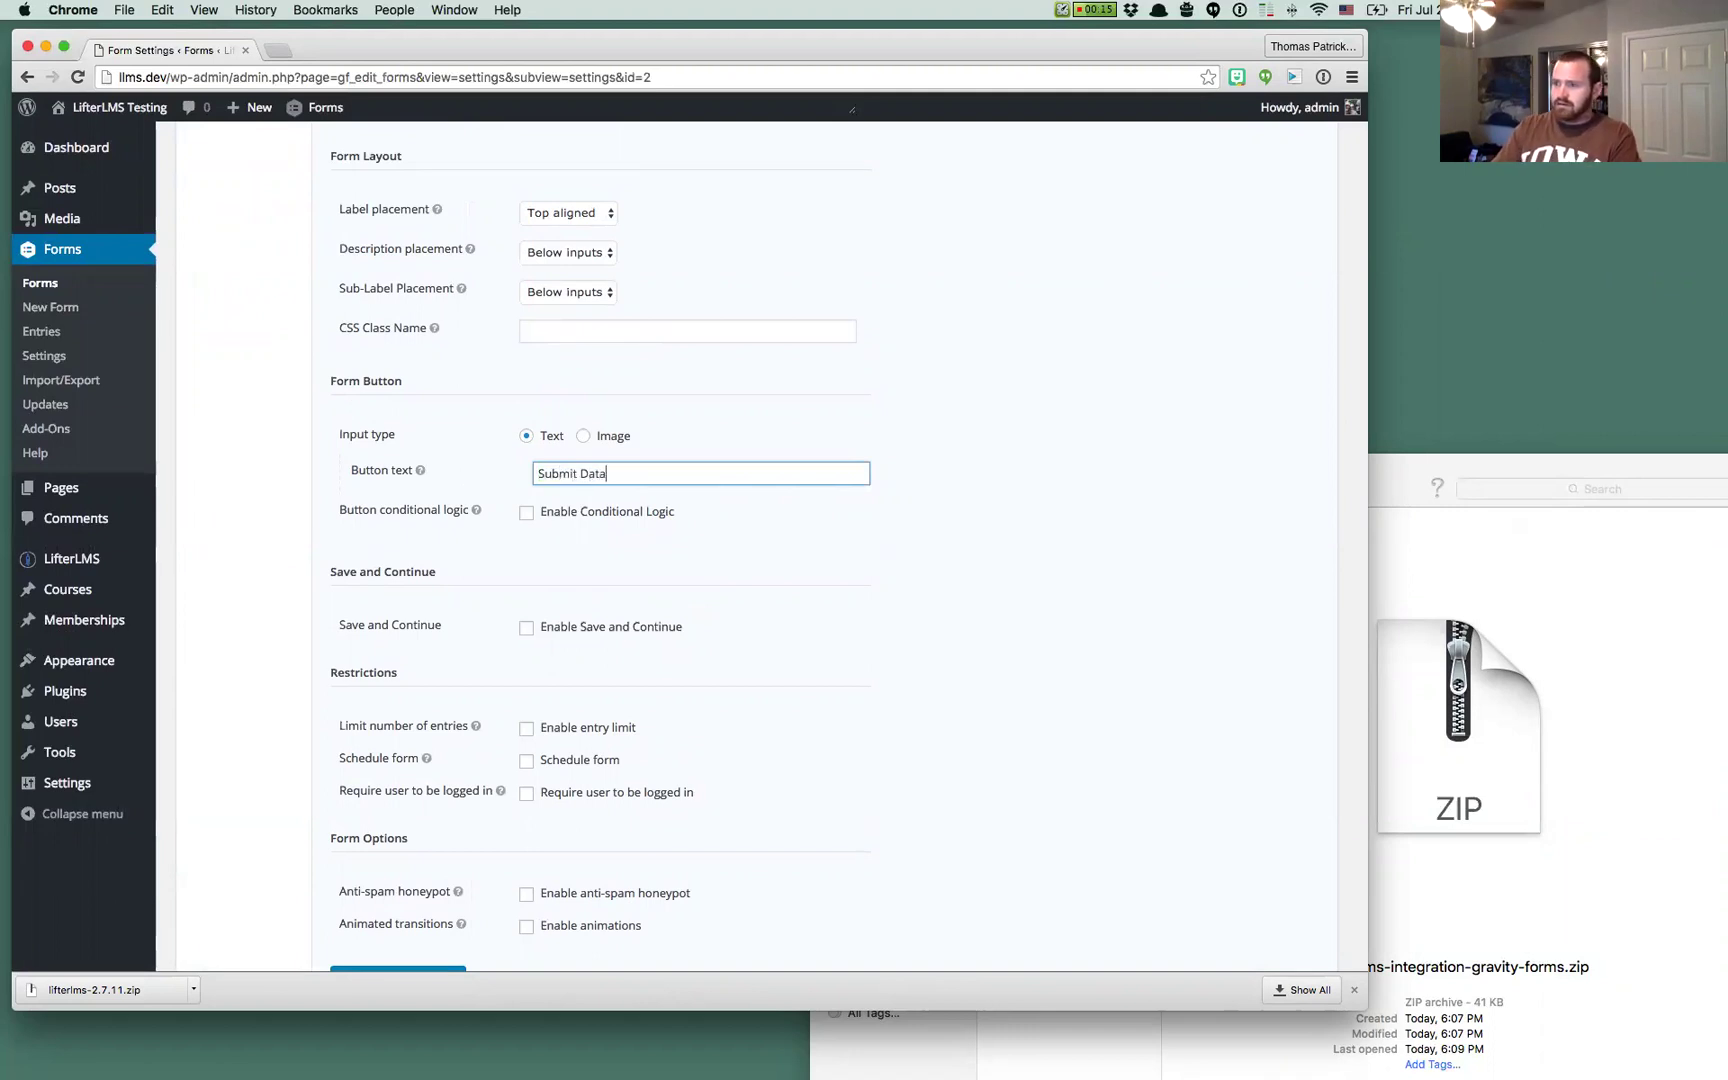
scroll(750, 550, "down", 3)
left_click(417, 838)
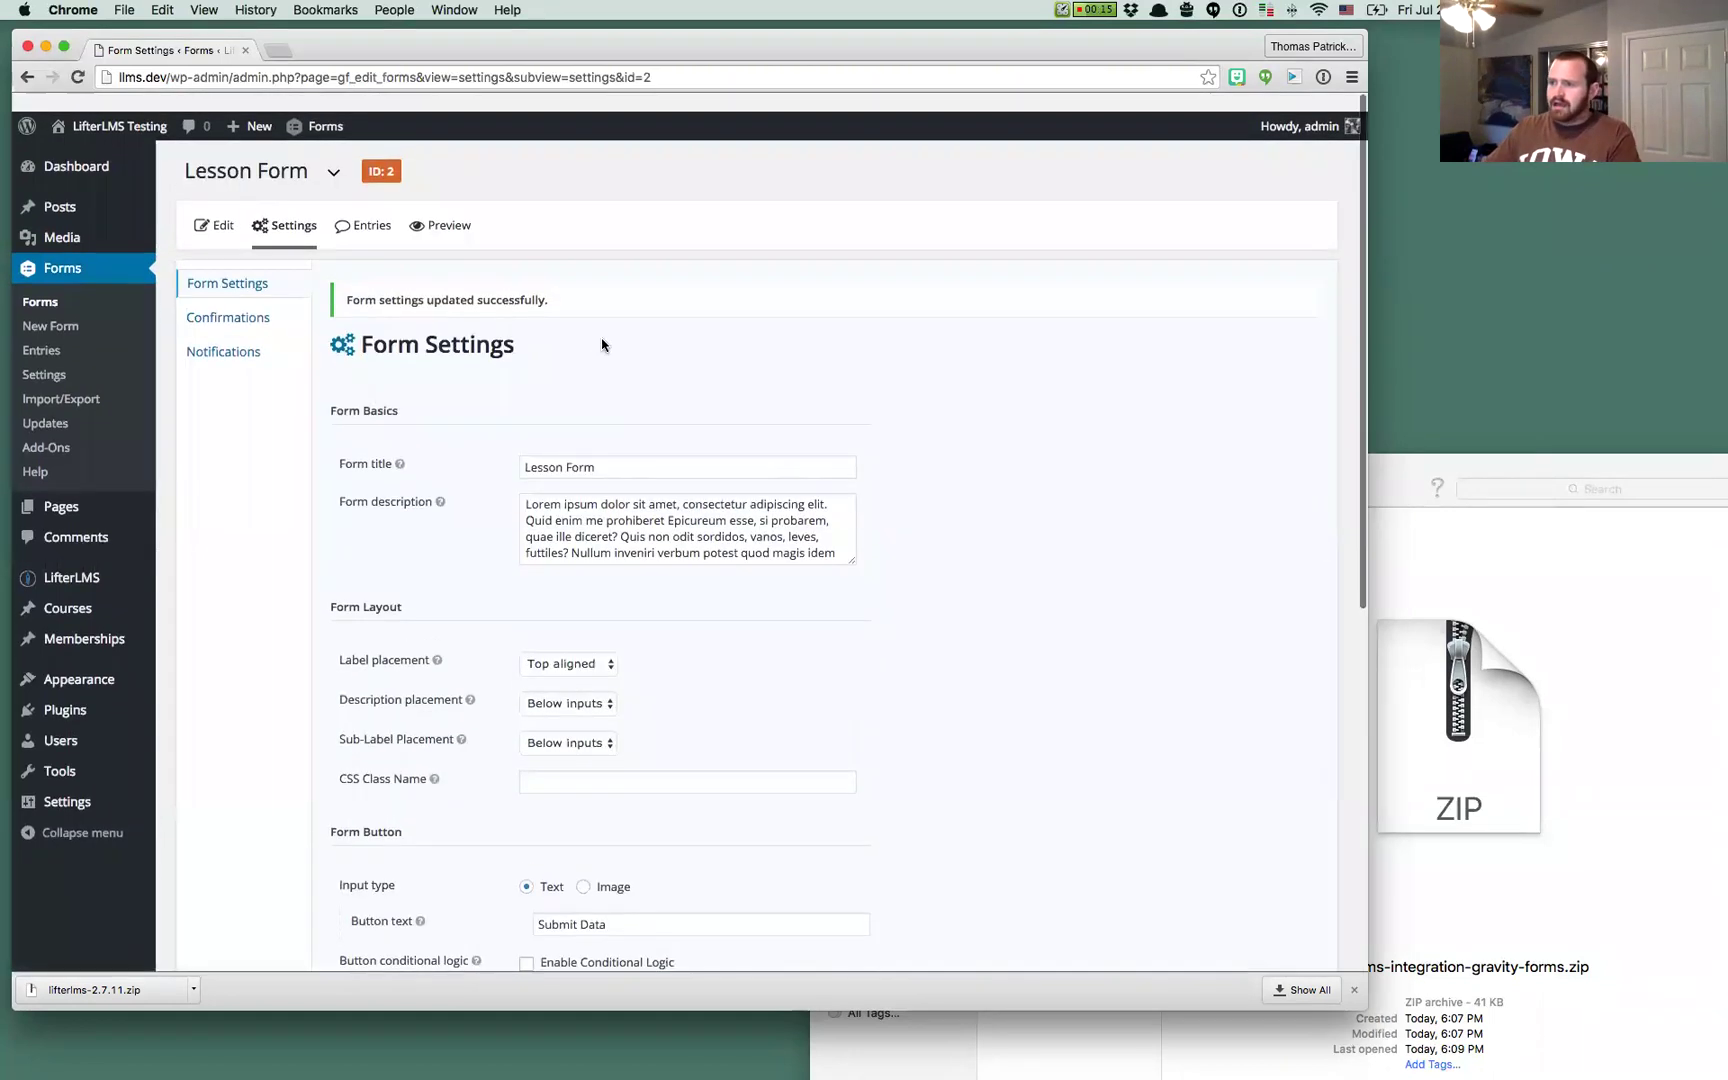
scroll(771, 532, "down", 5)
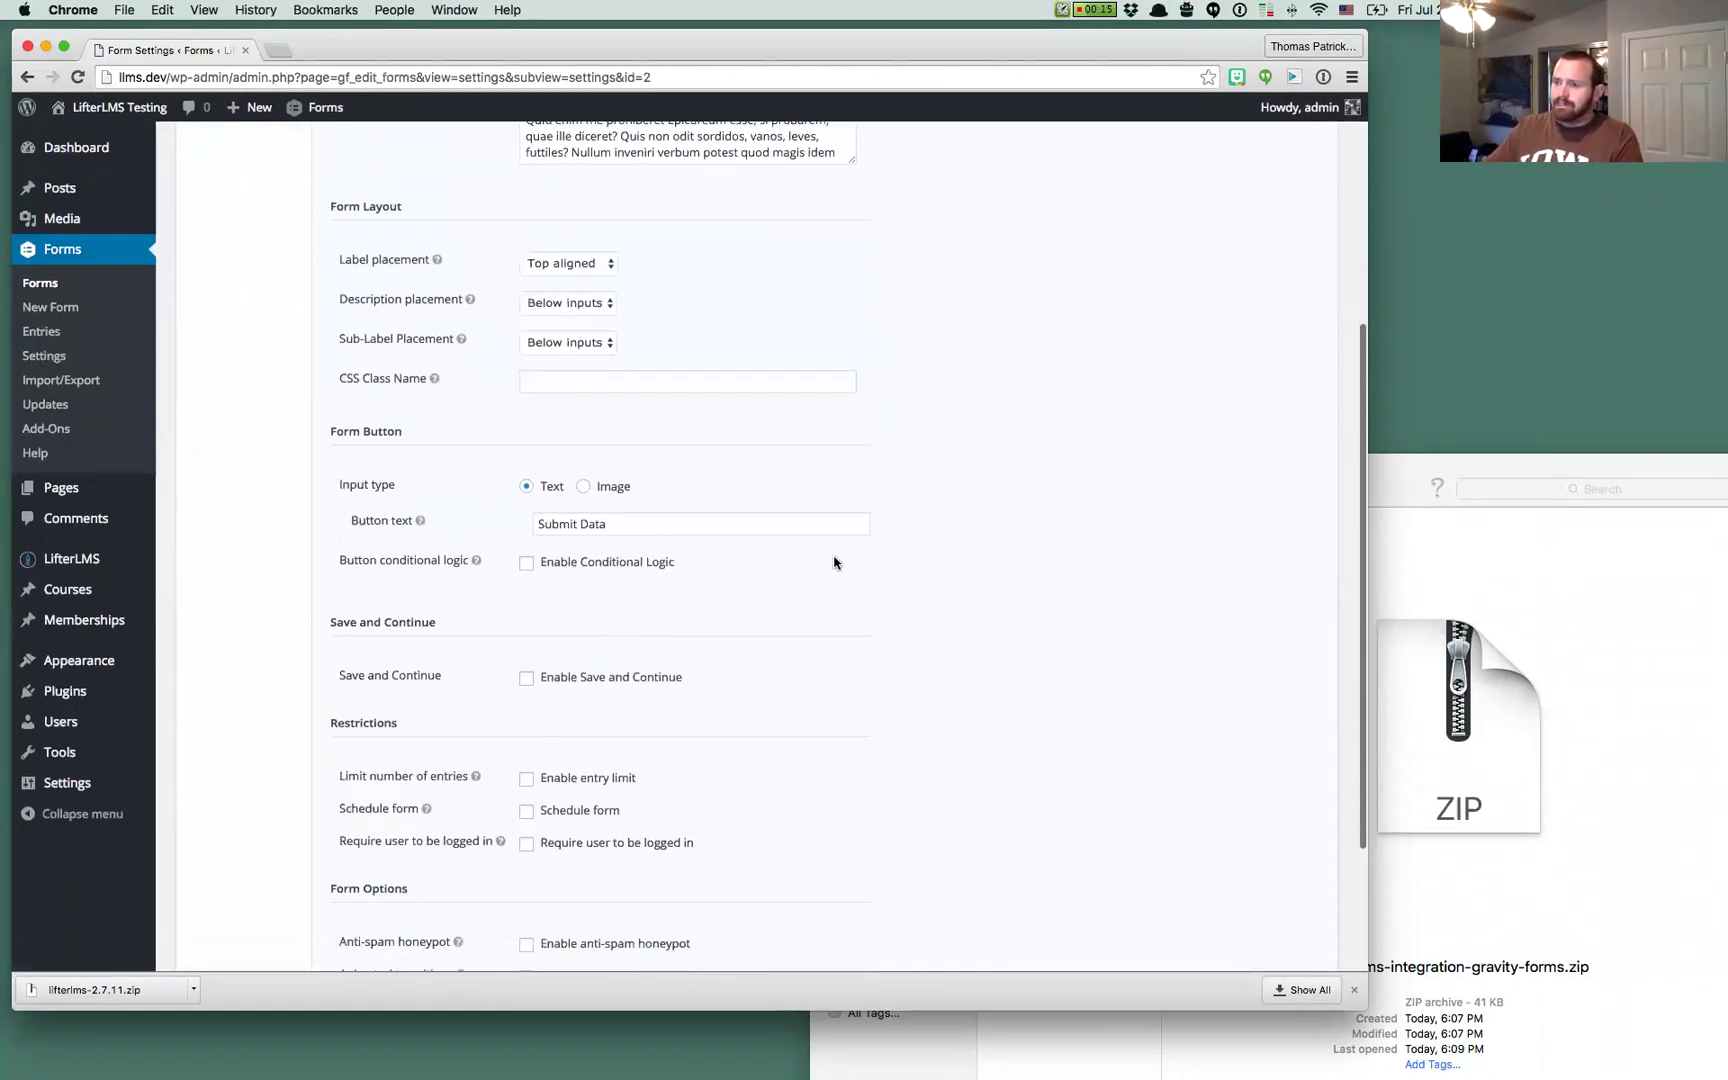
scroll(262, 405, "up", 4)
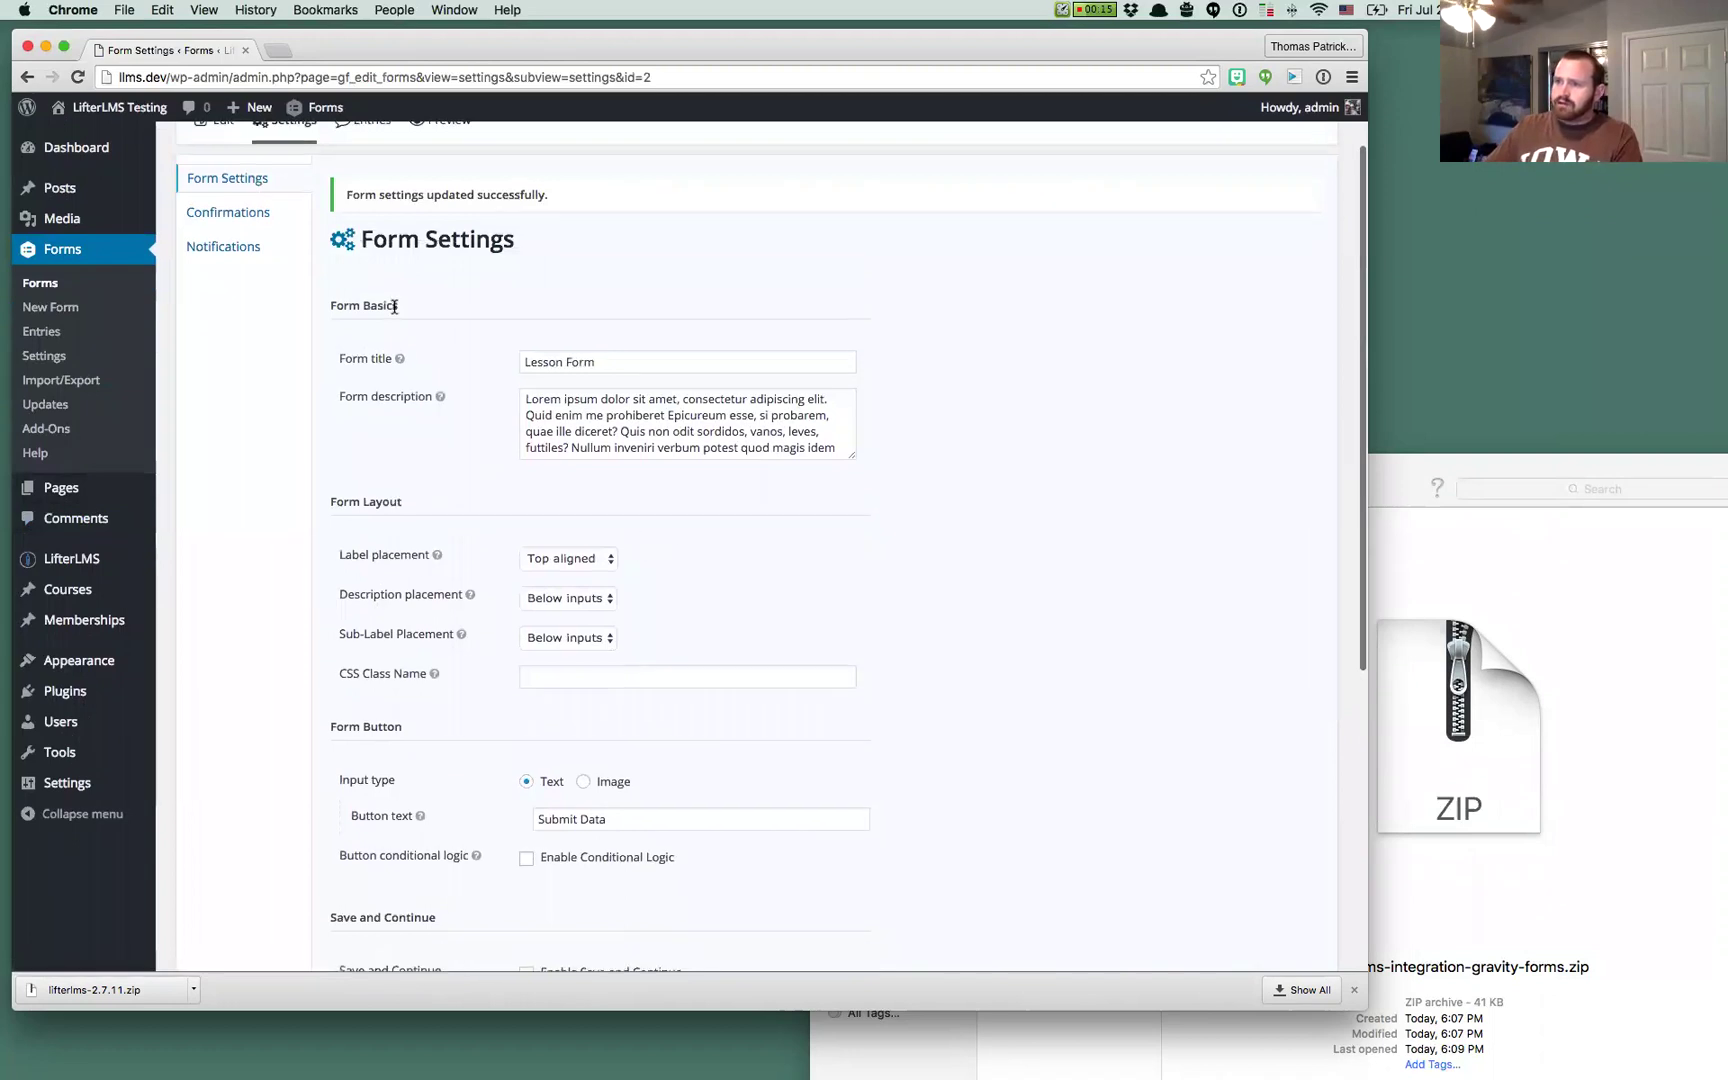
scroll(394, 307, "up", 2)
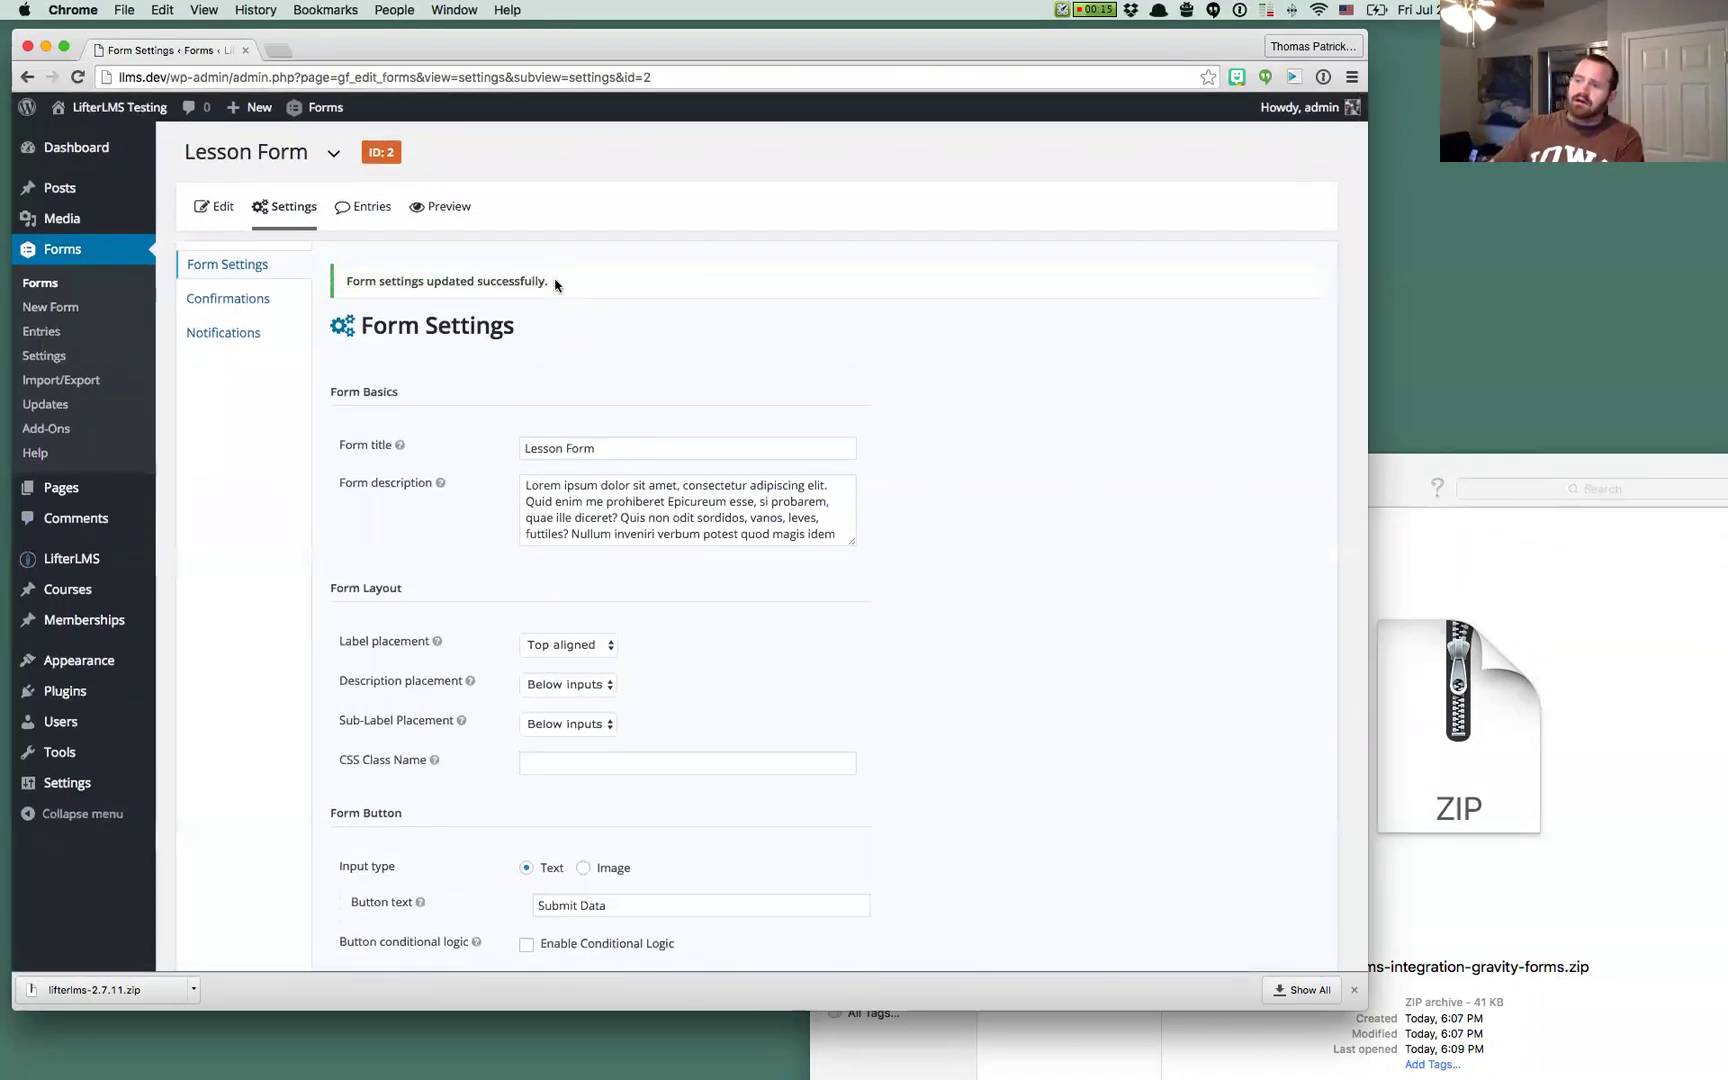
double_click(447, 279)
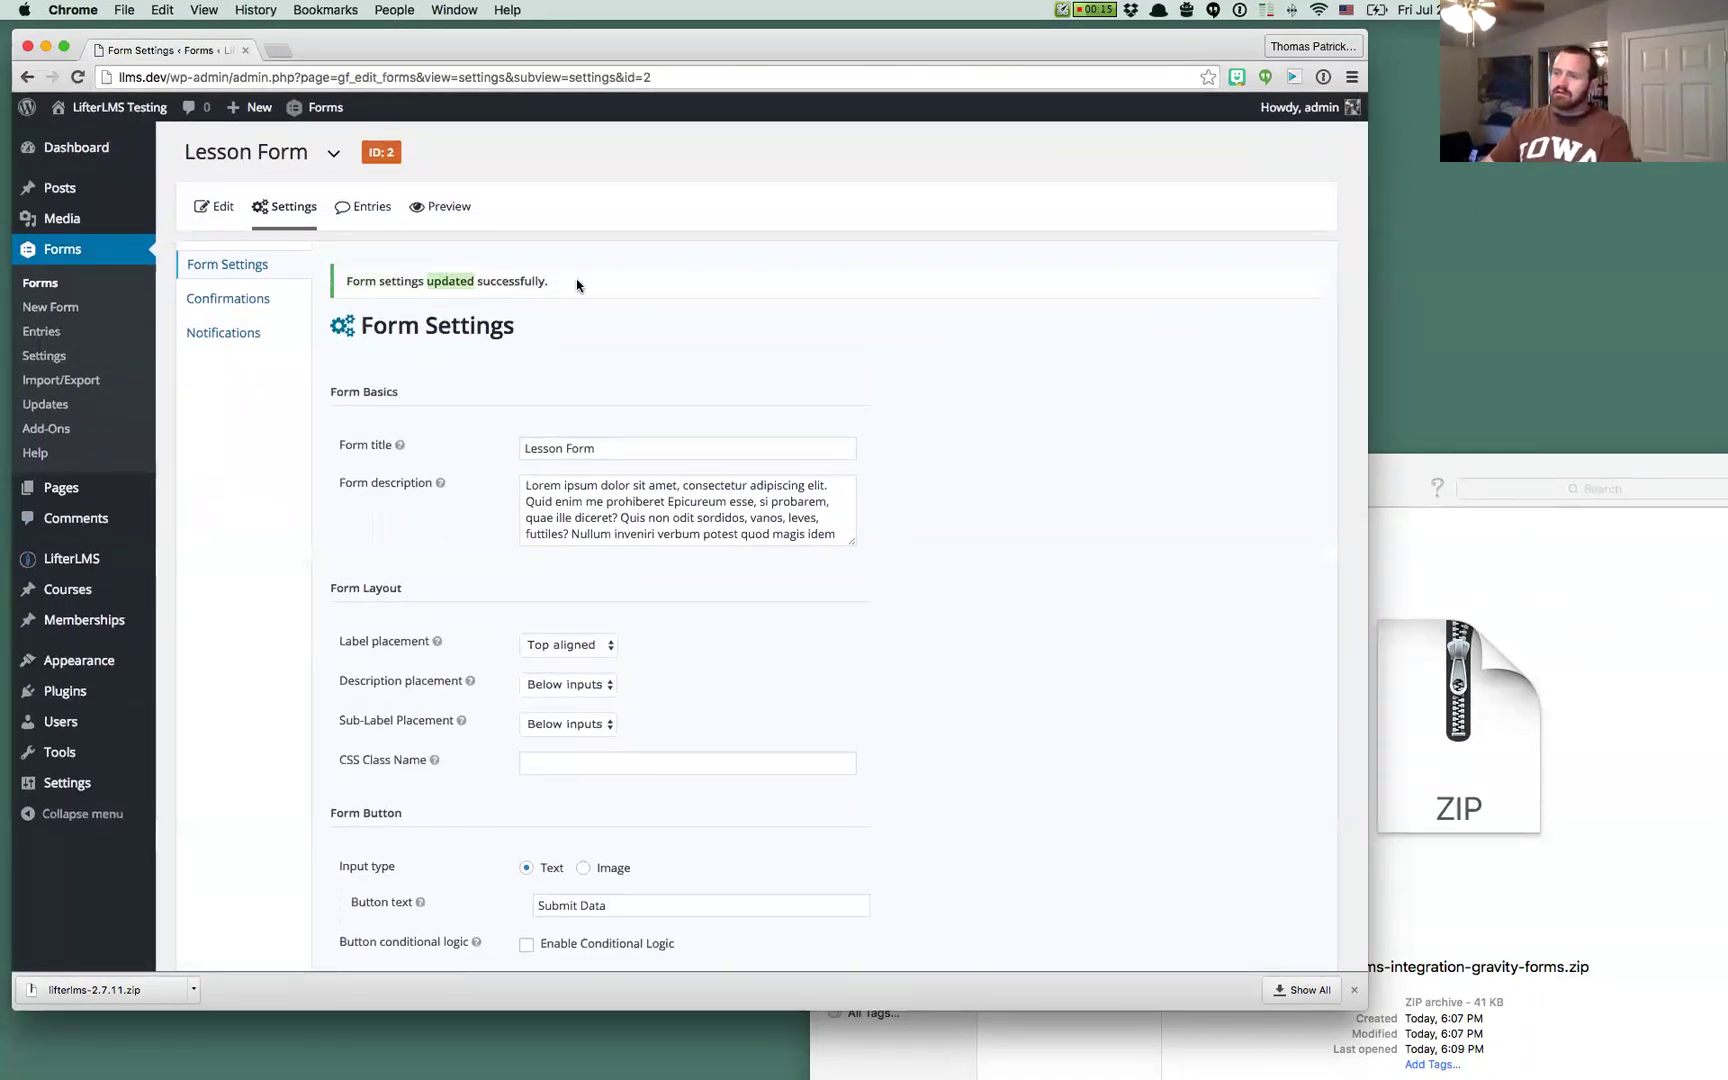
mouse_move(576, 285)
left_mouse_down()
mouse_move(347, 281)
mouse_move(578, 289)
left_mouse_up()
left_click(362, 280)
left_click(580, 291)
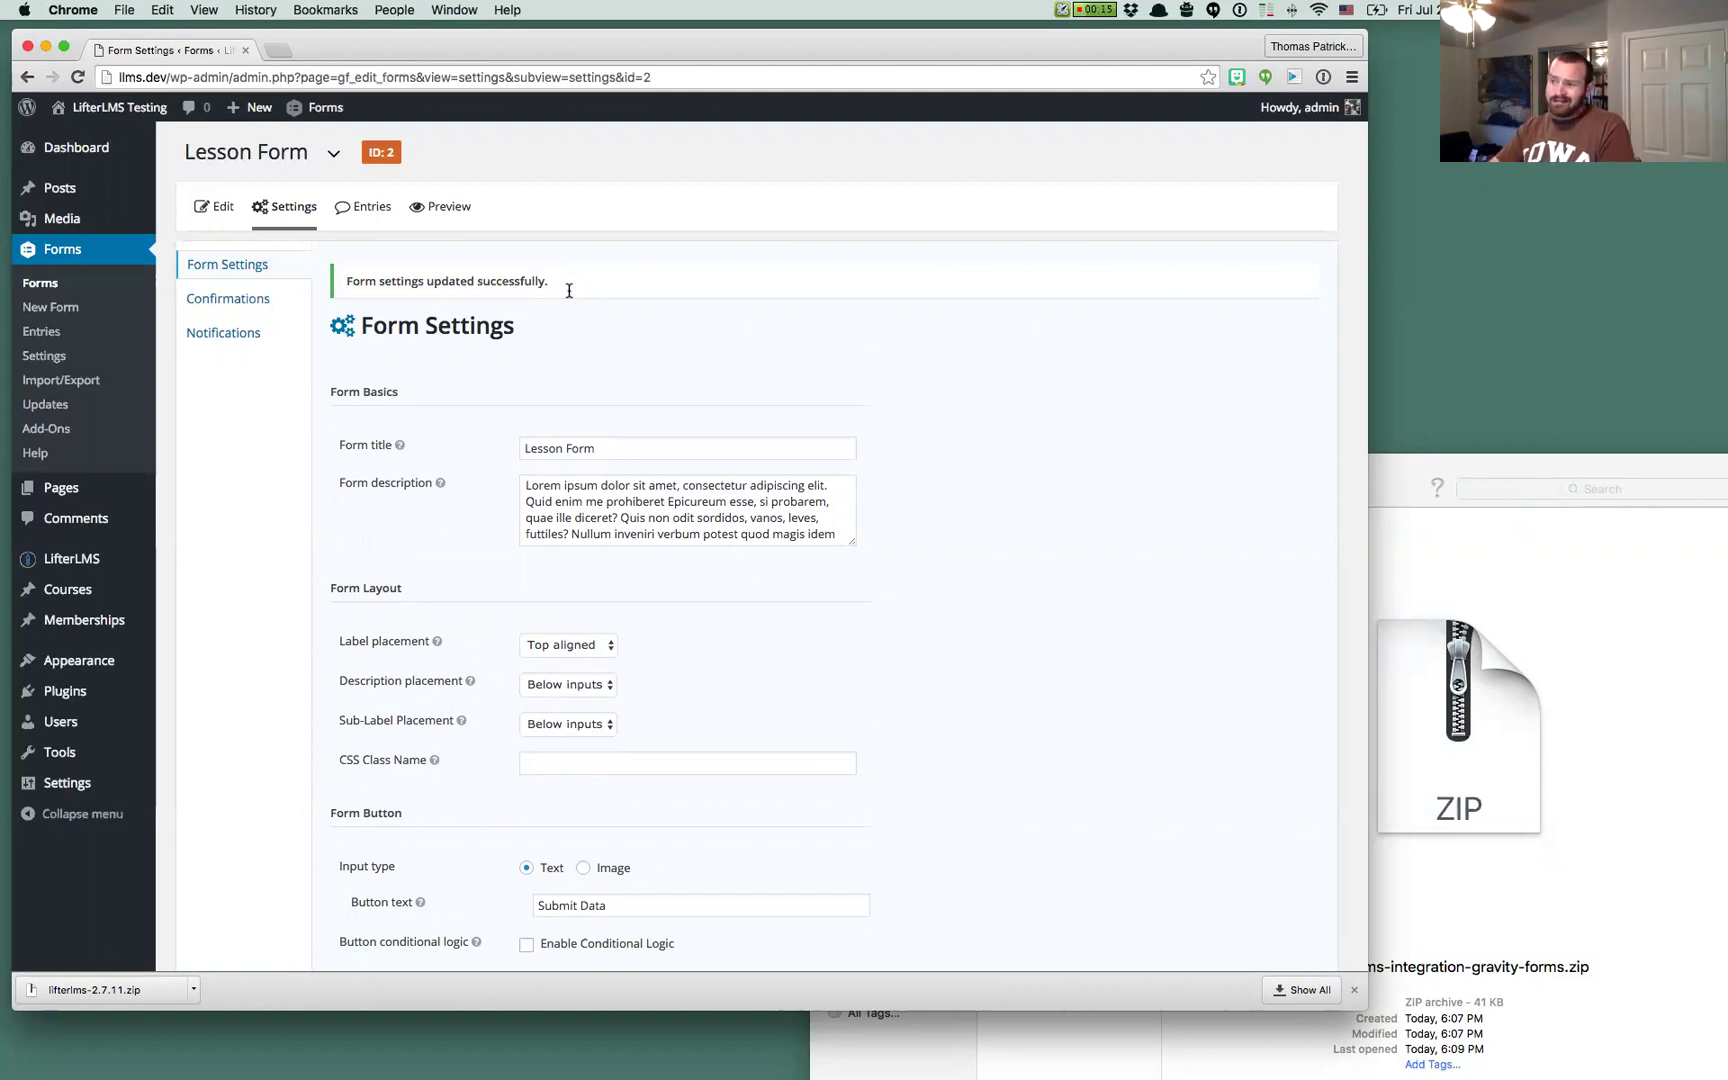
left_click_drag(569, 290, 656, 288)
left_click(340, 282)
left_click(655, 290)
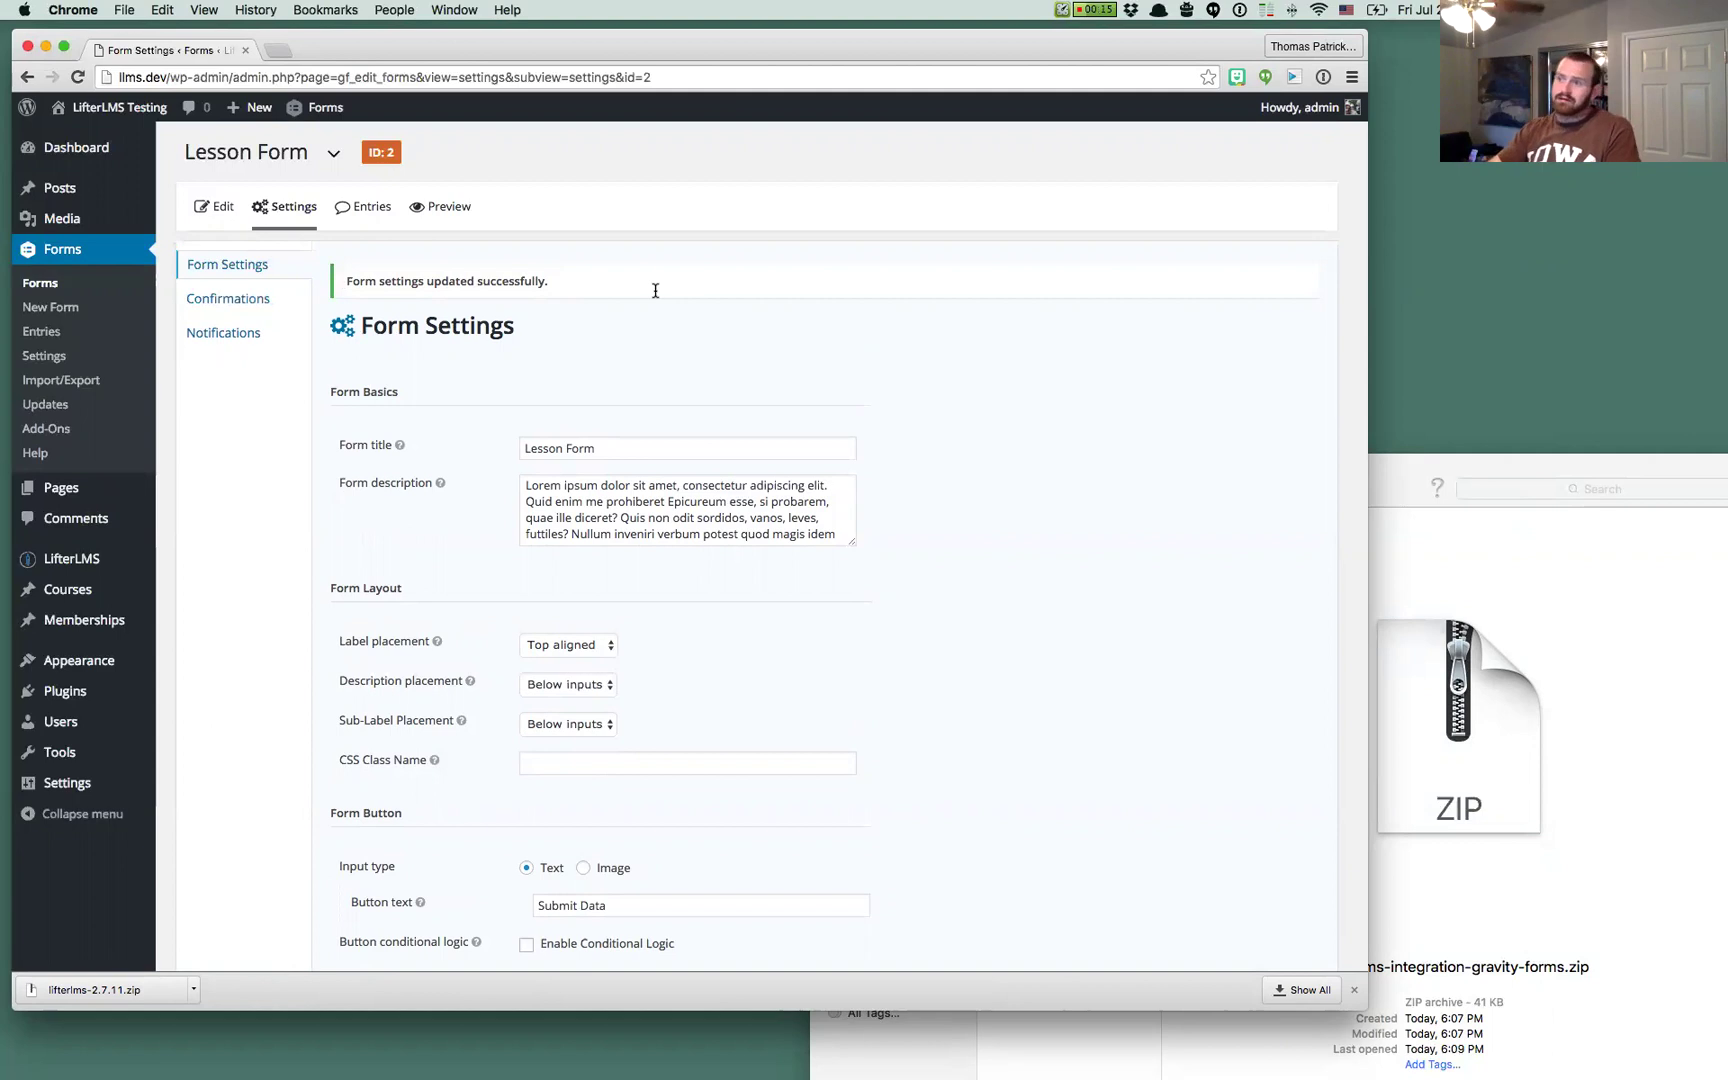
left_click_drag(345, 282, 609, 286)
left_click(609, 286)
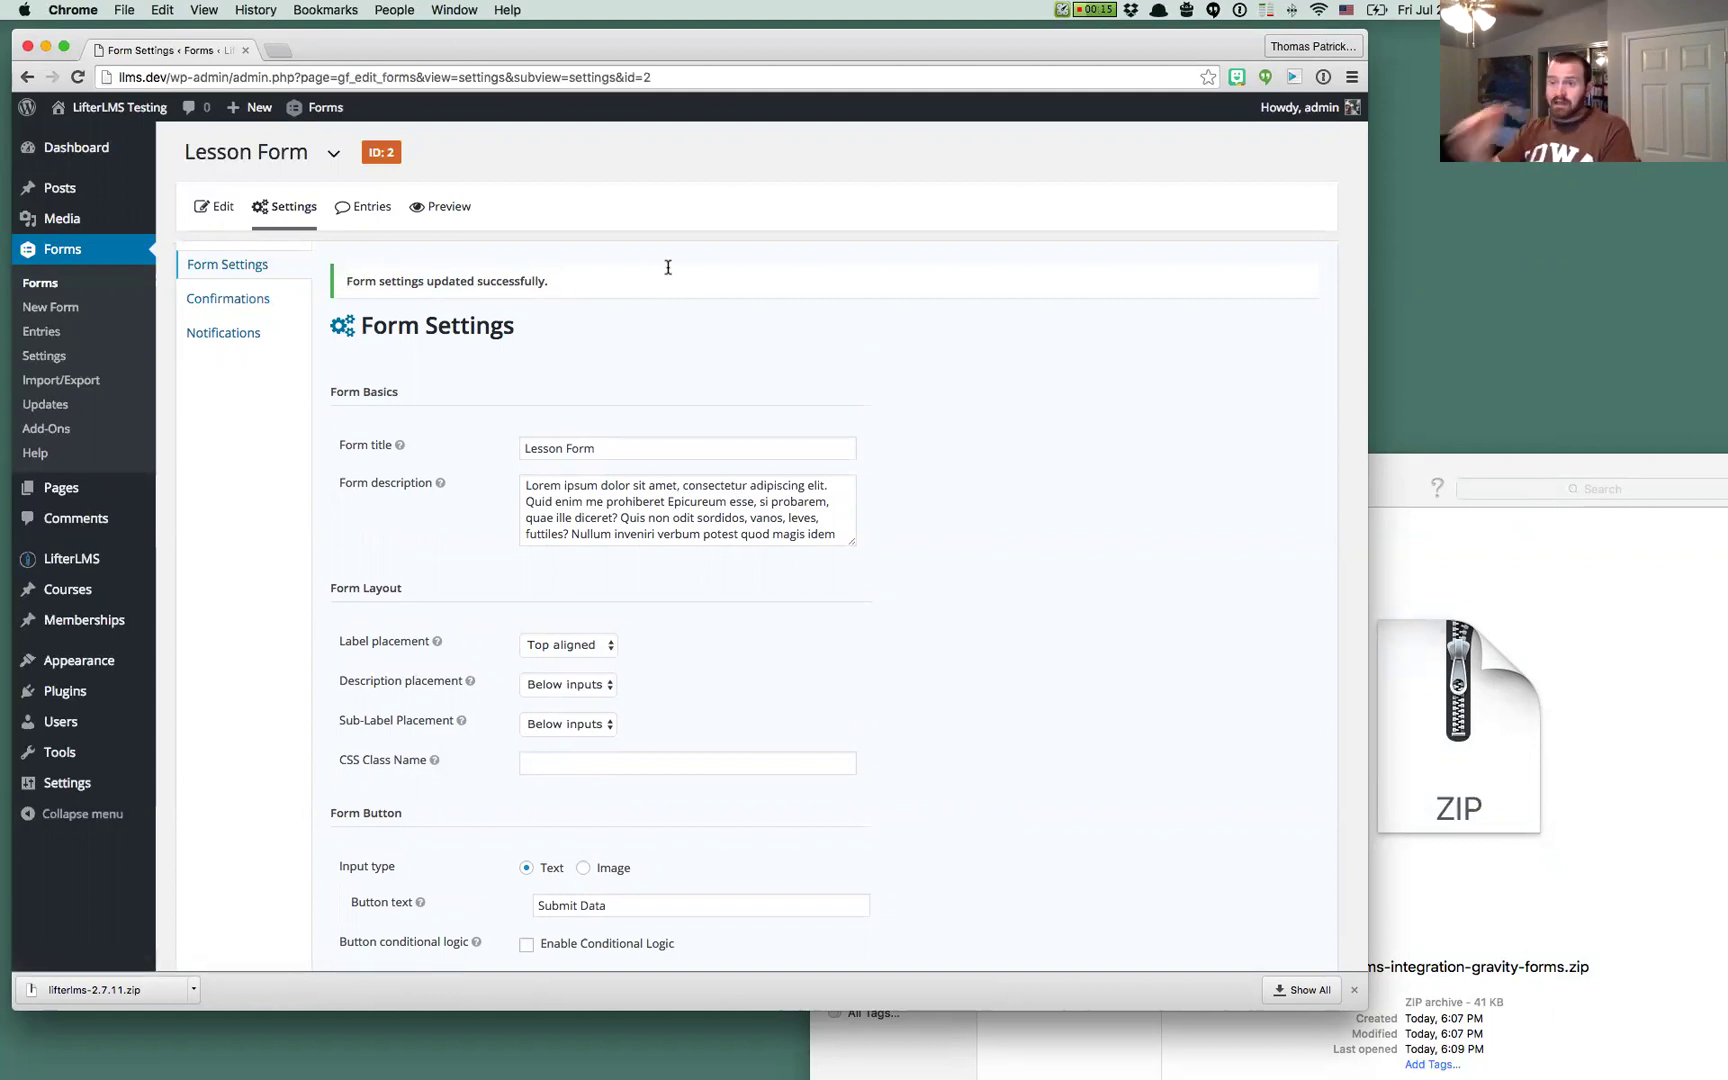
left_click_drag(386, 316, 551, 283)
left_click(585, 316)
left_click(555, 309)
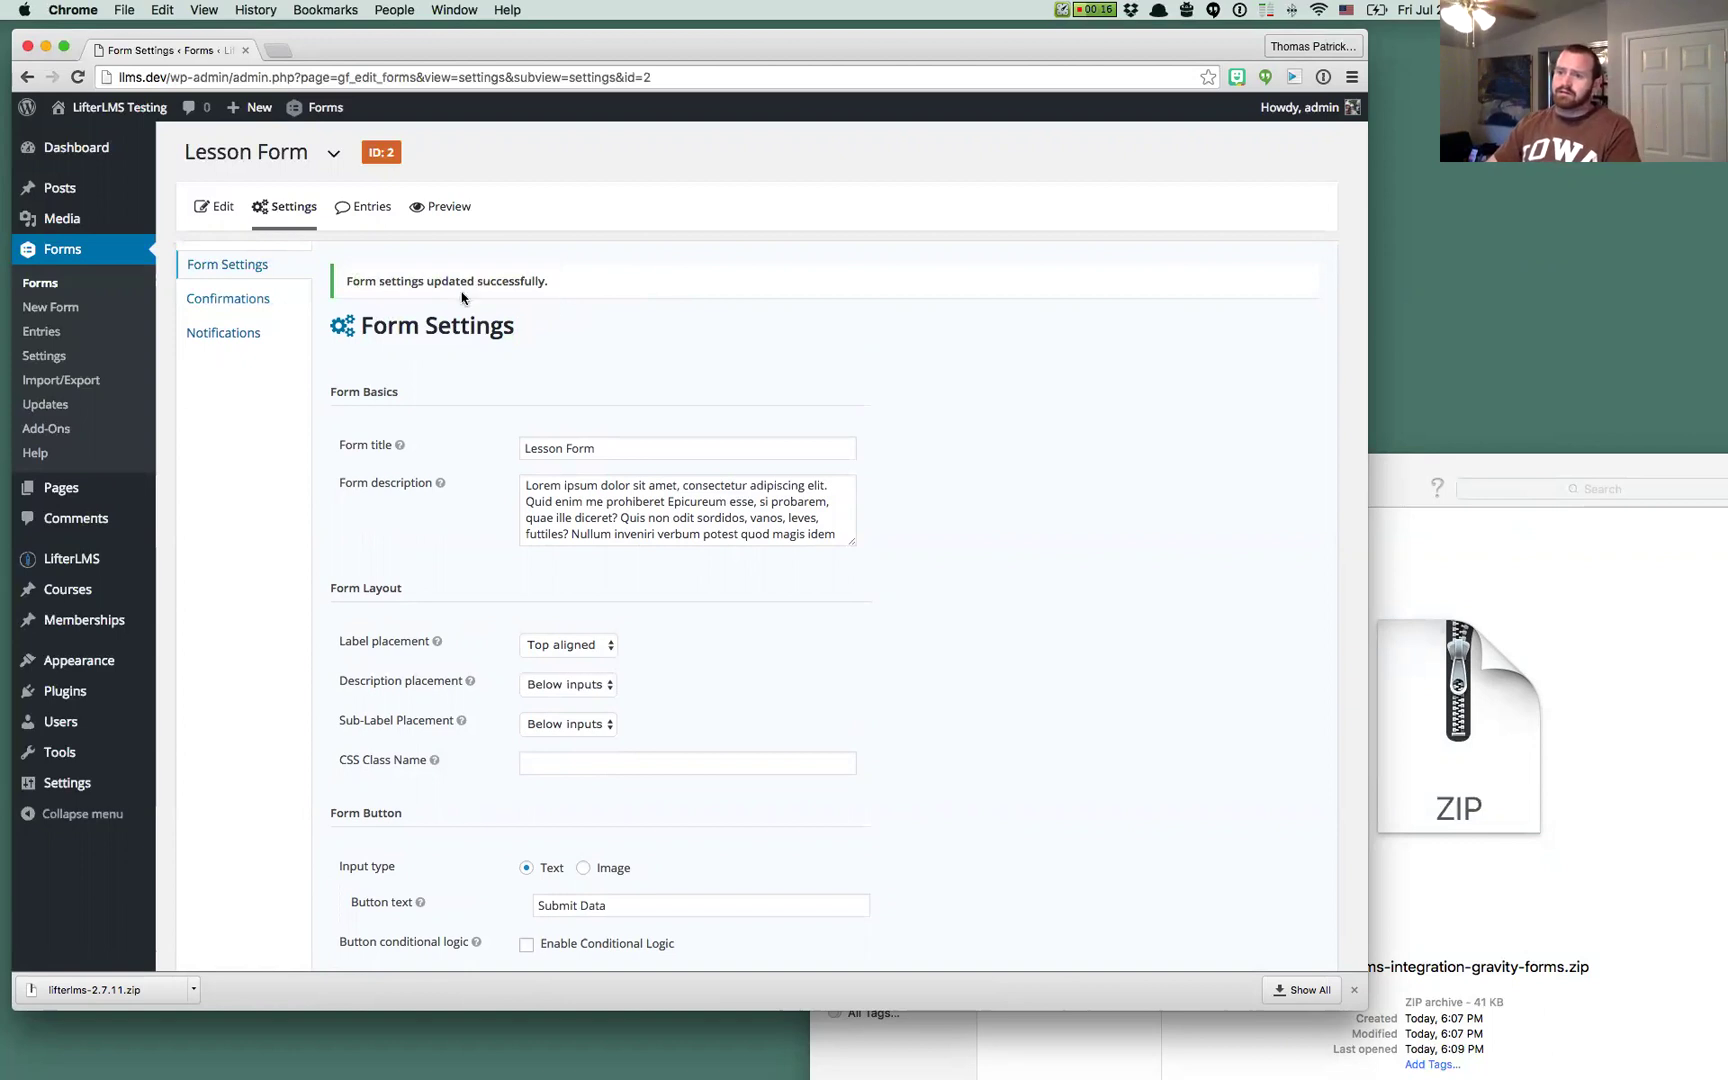
Open the Default Confirmation and review its 'Thanks for contacting us!' text message
left_click(238, 302)
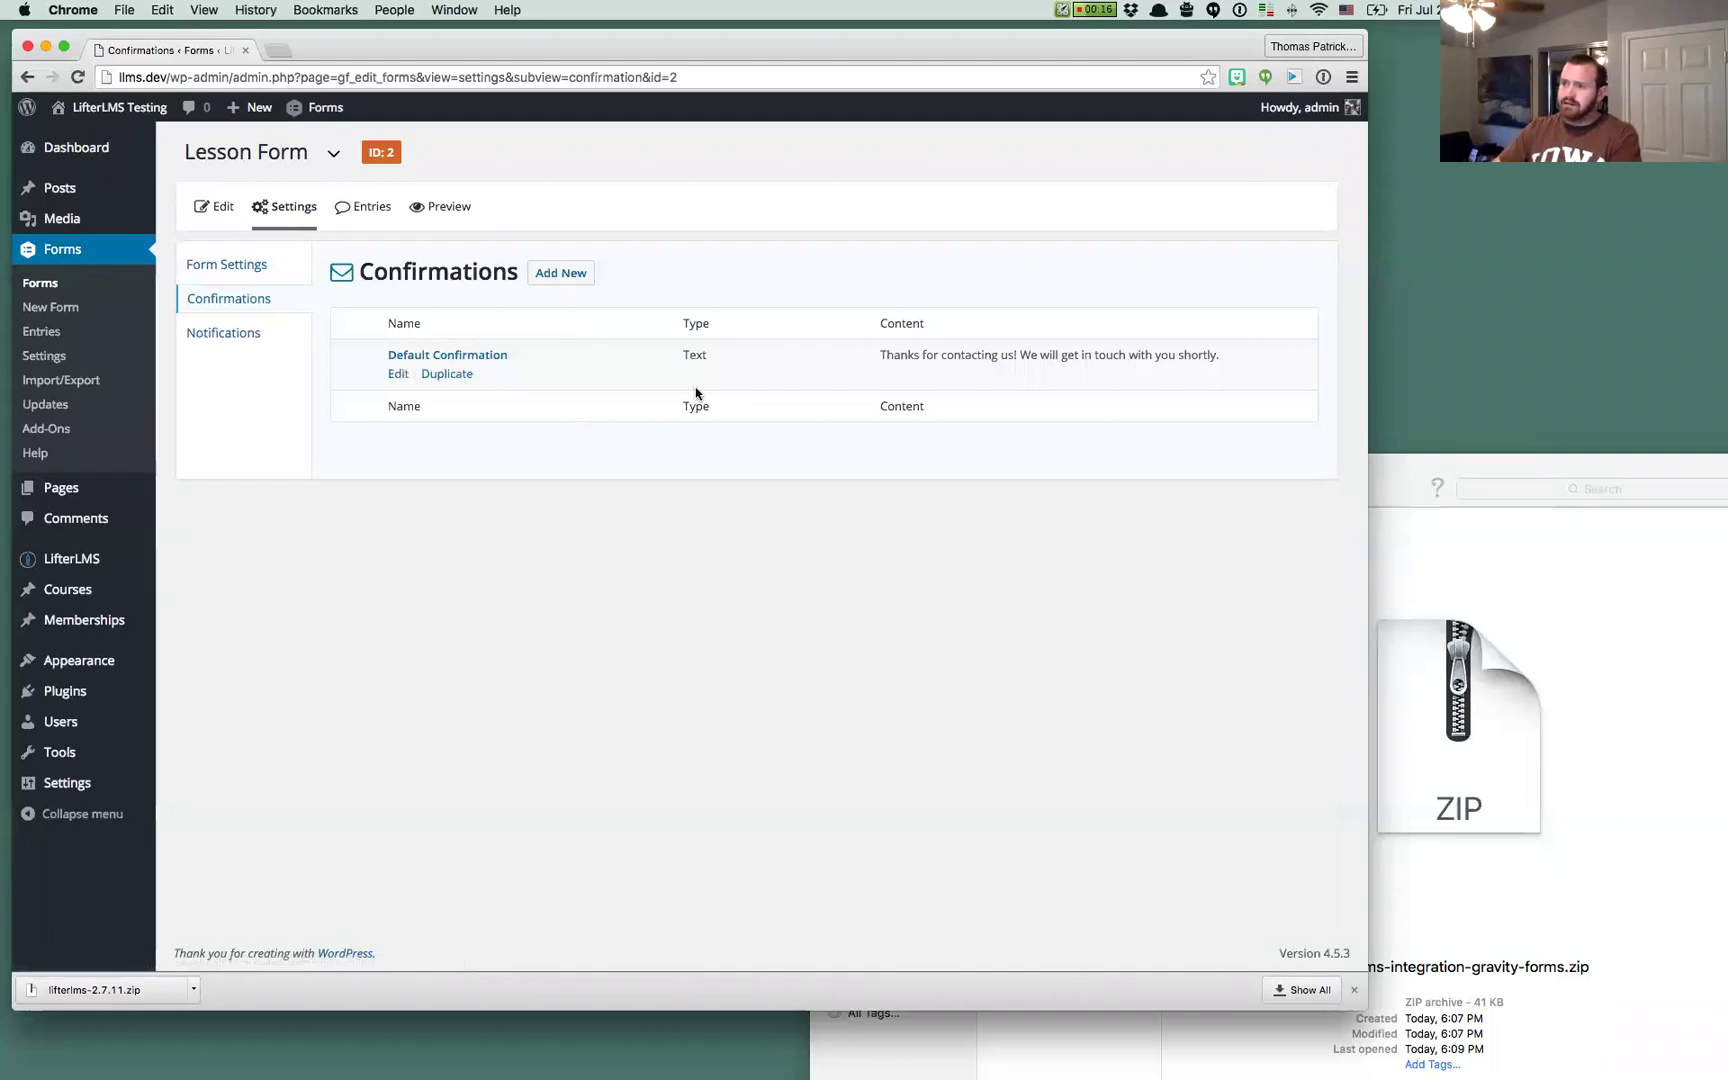
left_click(396, 375)
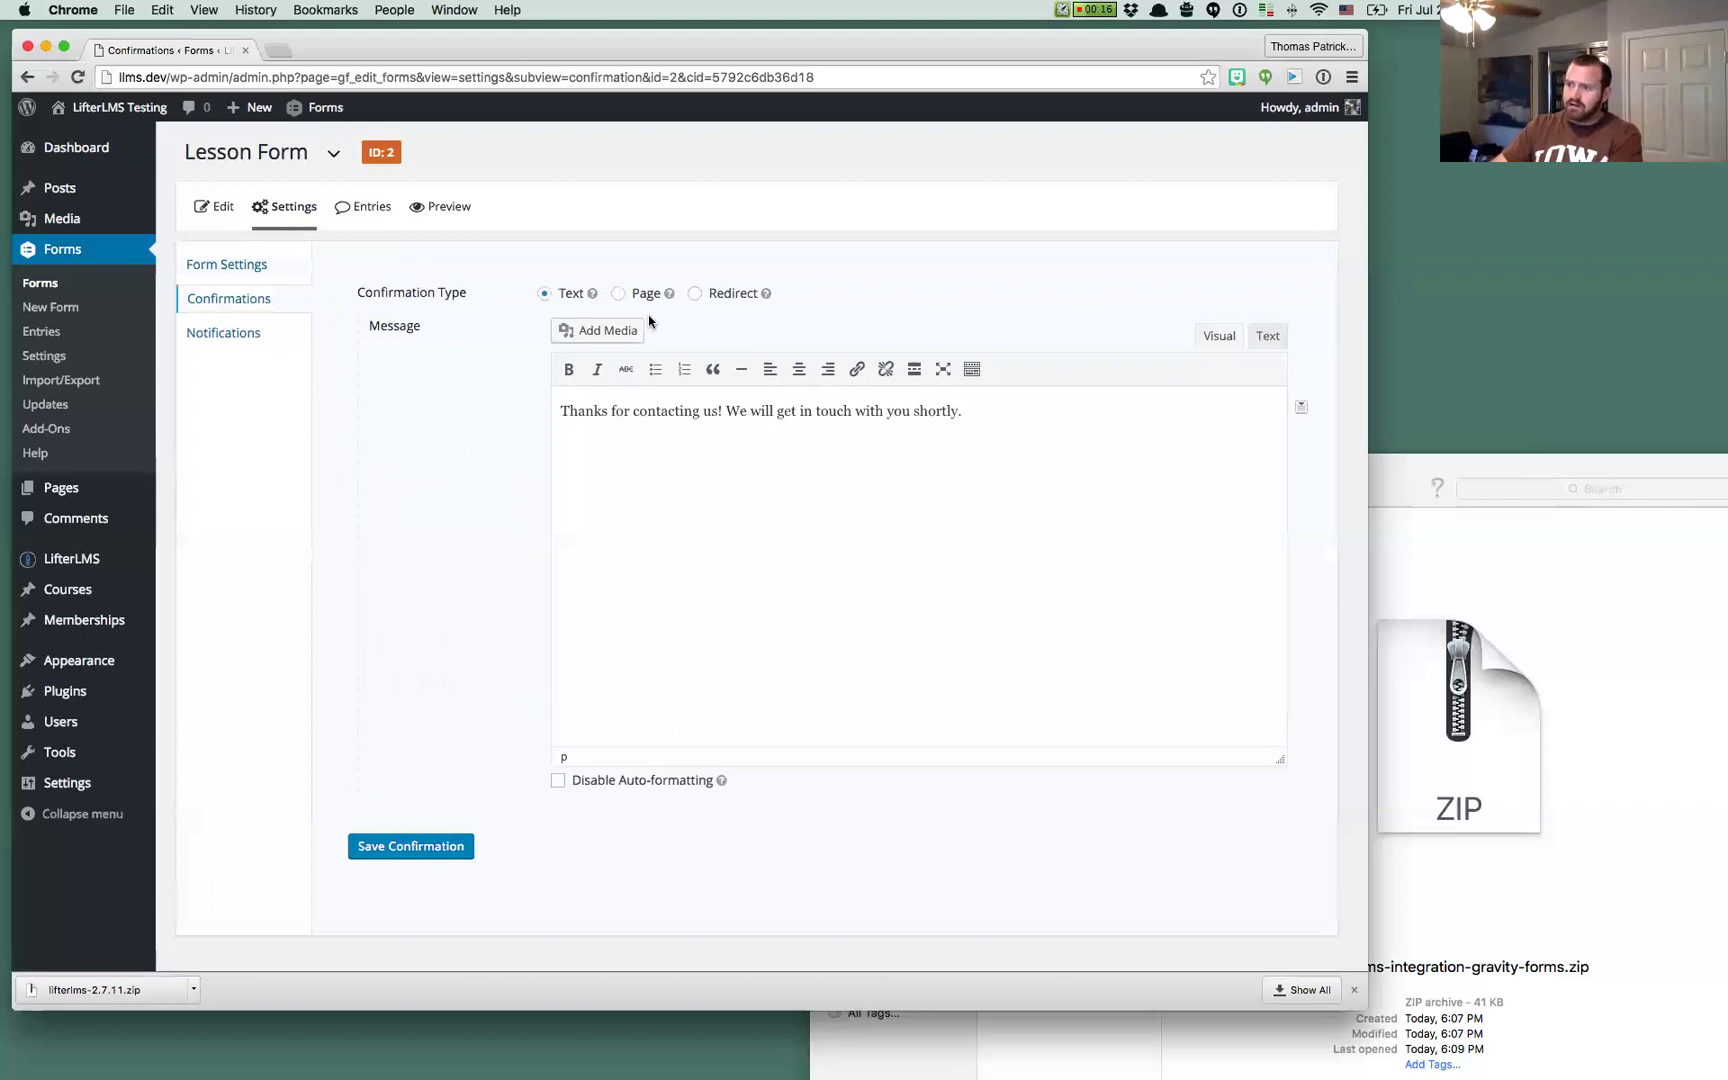
left_click(657, 562)
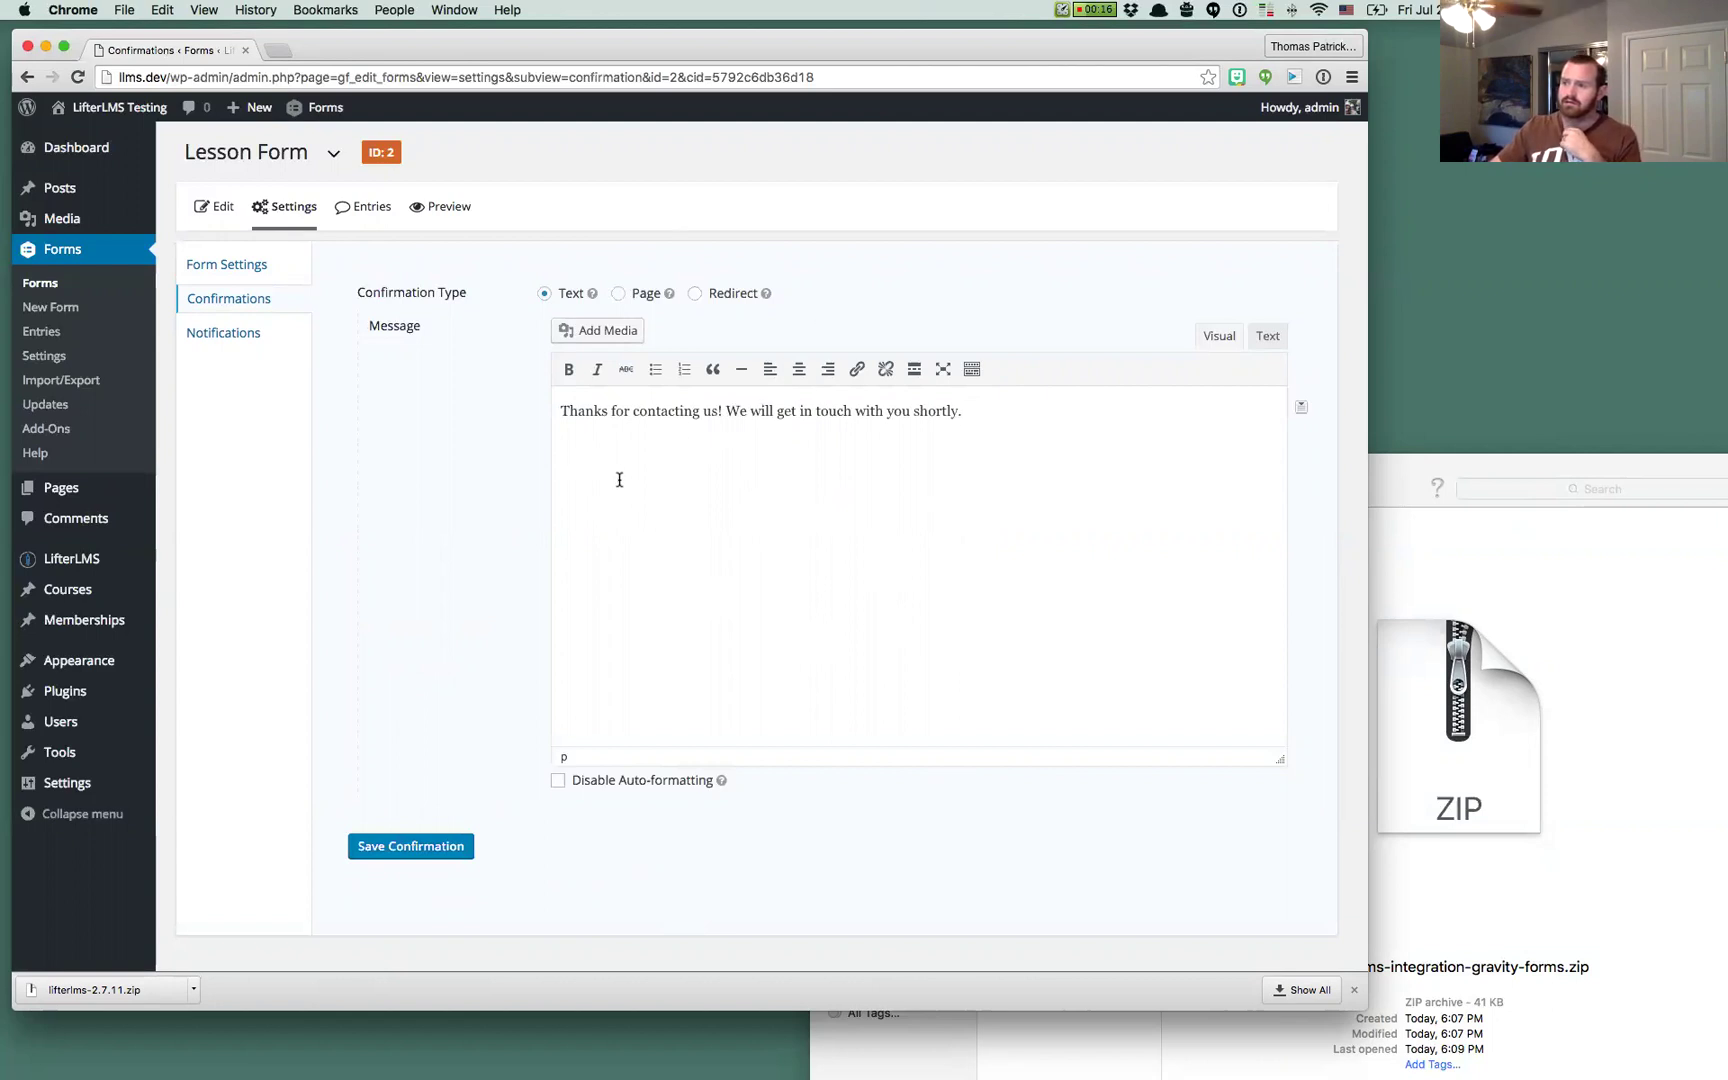
left_click_drag(566, 408, 890, 424)
left_click(808, 591)
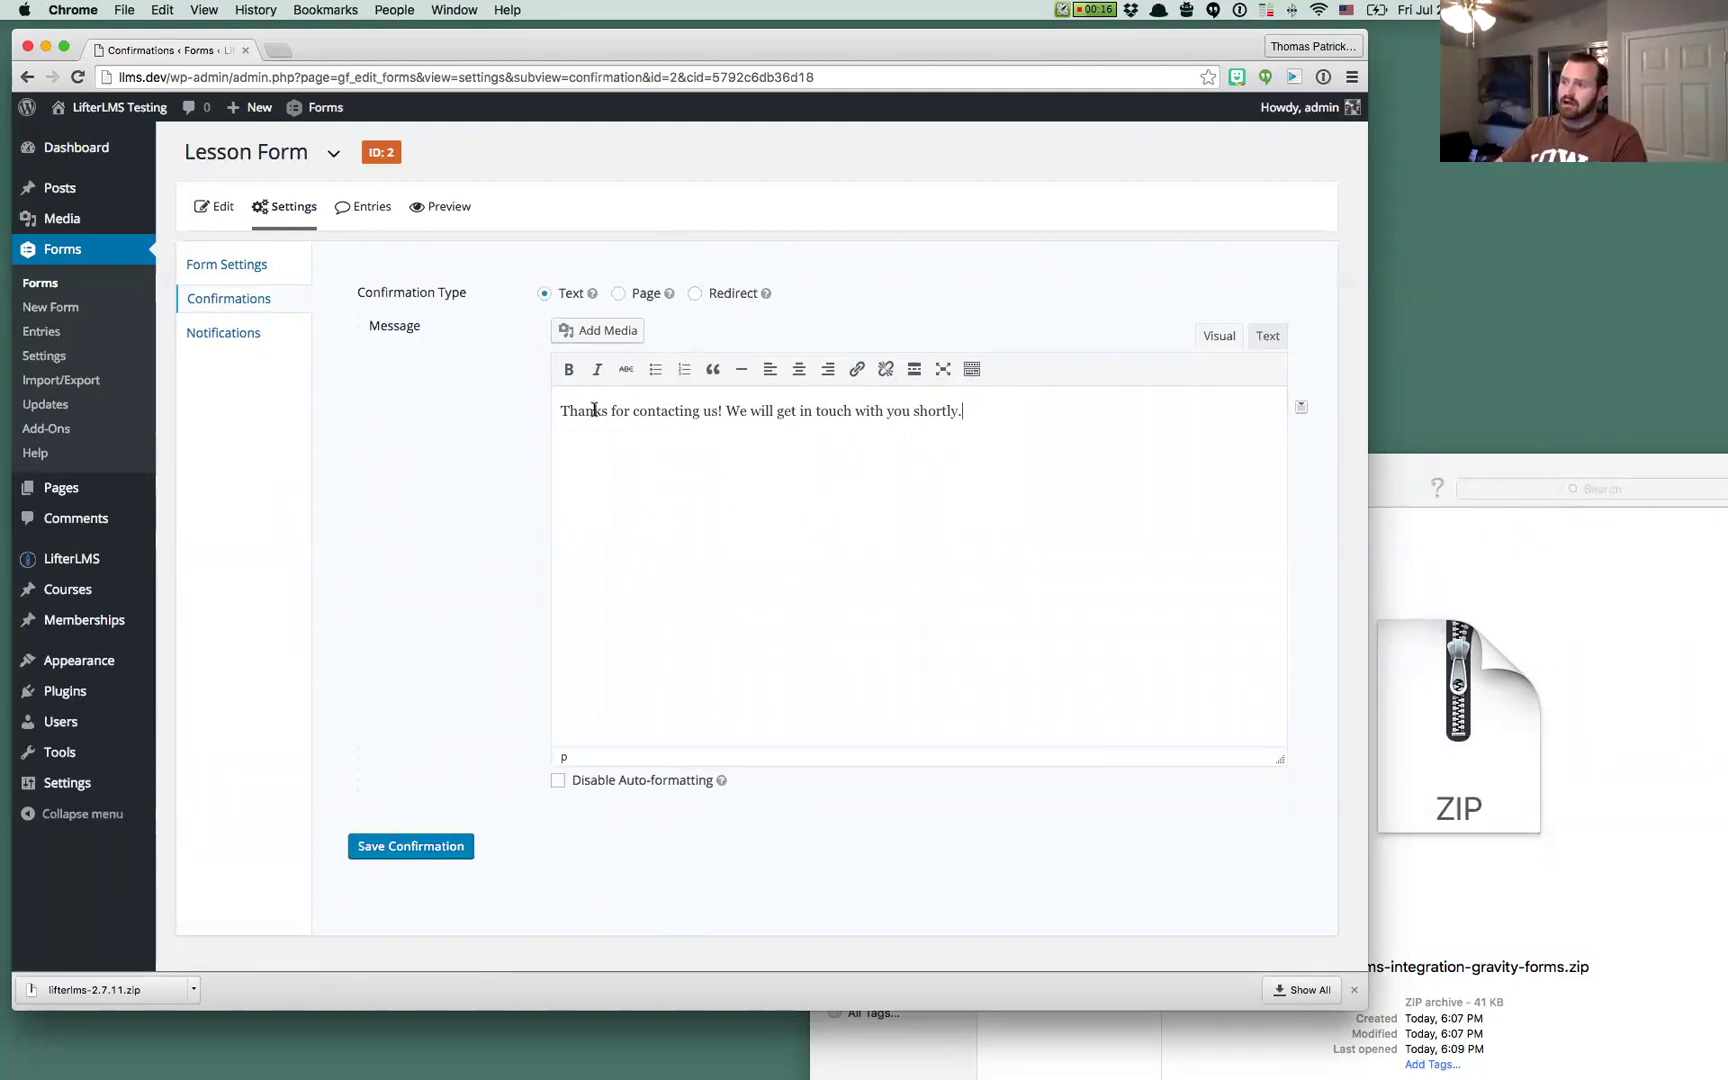
left_click_drag(572, 412, 1057, 413)
left_click(1057, 413)
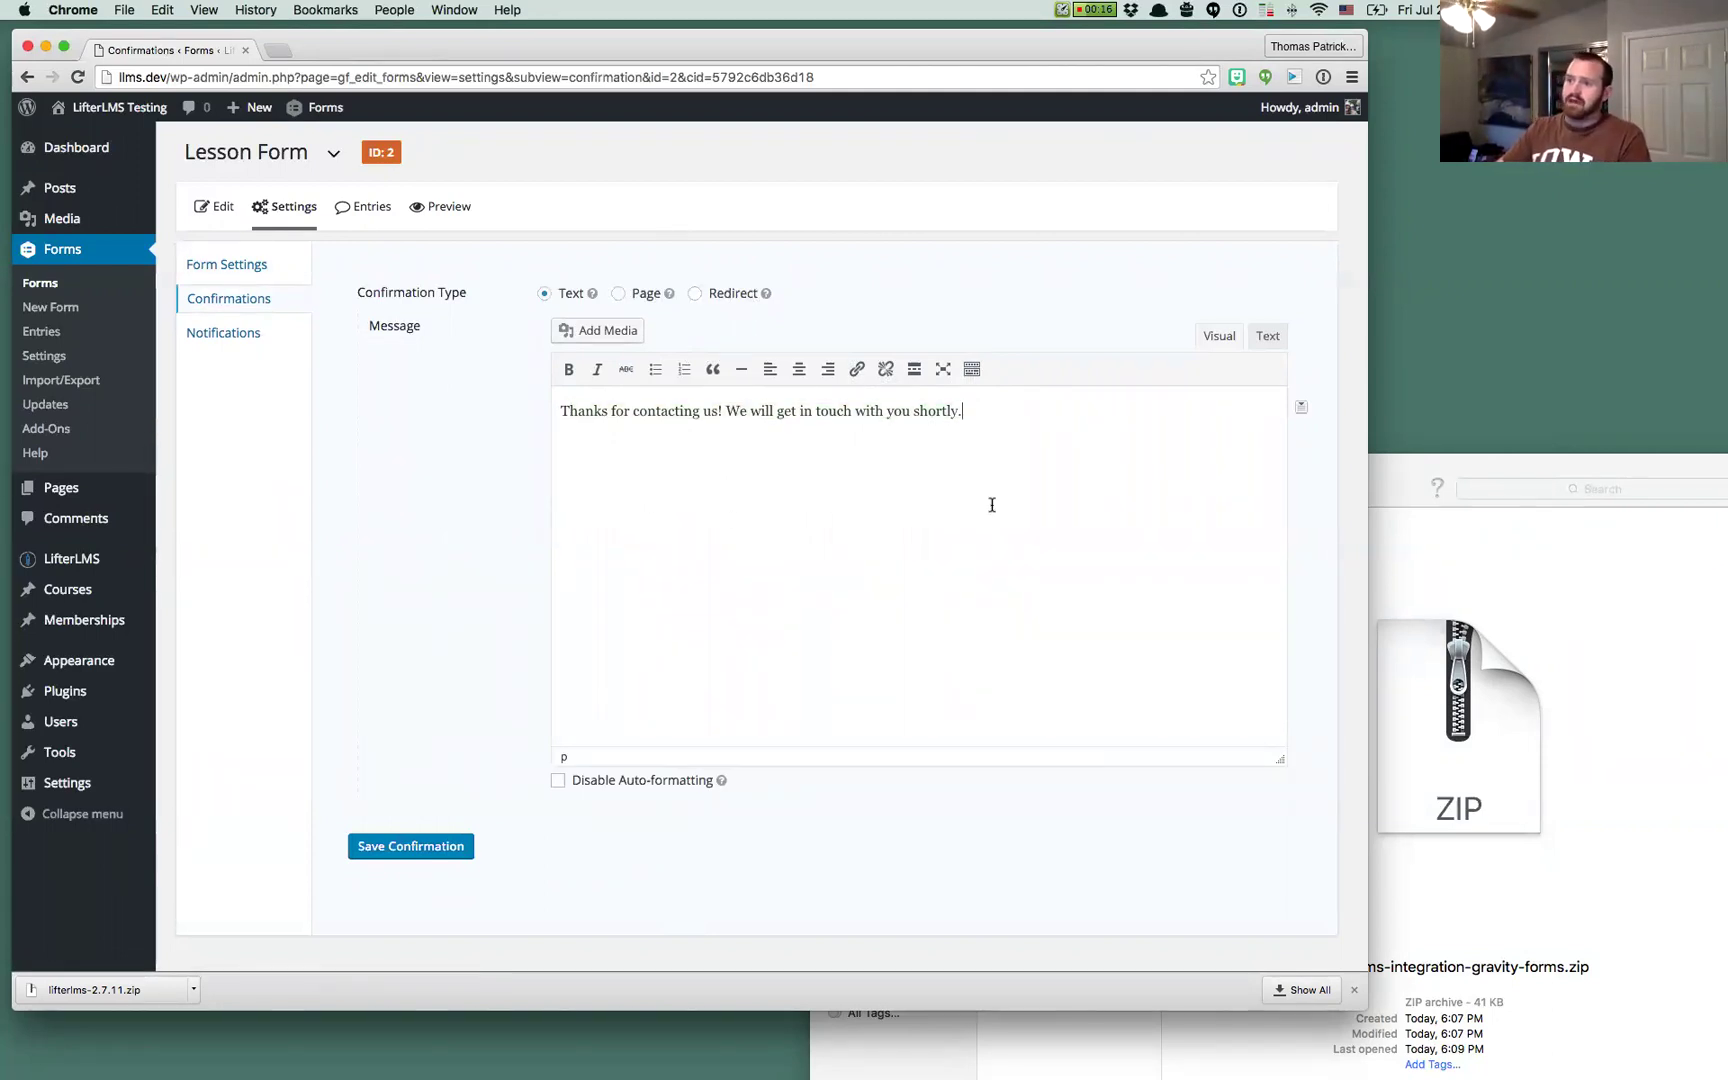
View the Notifications list showing the active Admin Notification 'New submission from {form_title}'
left_click(243, 336)
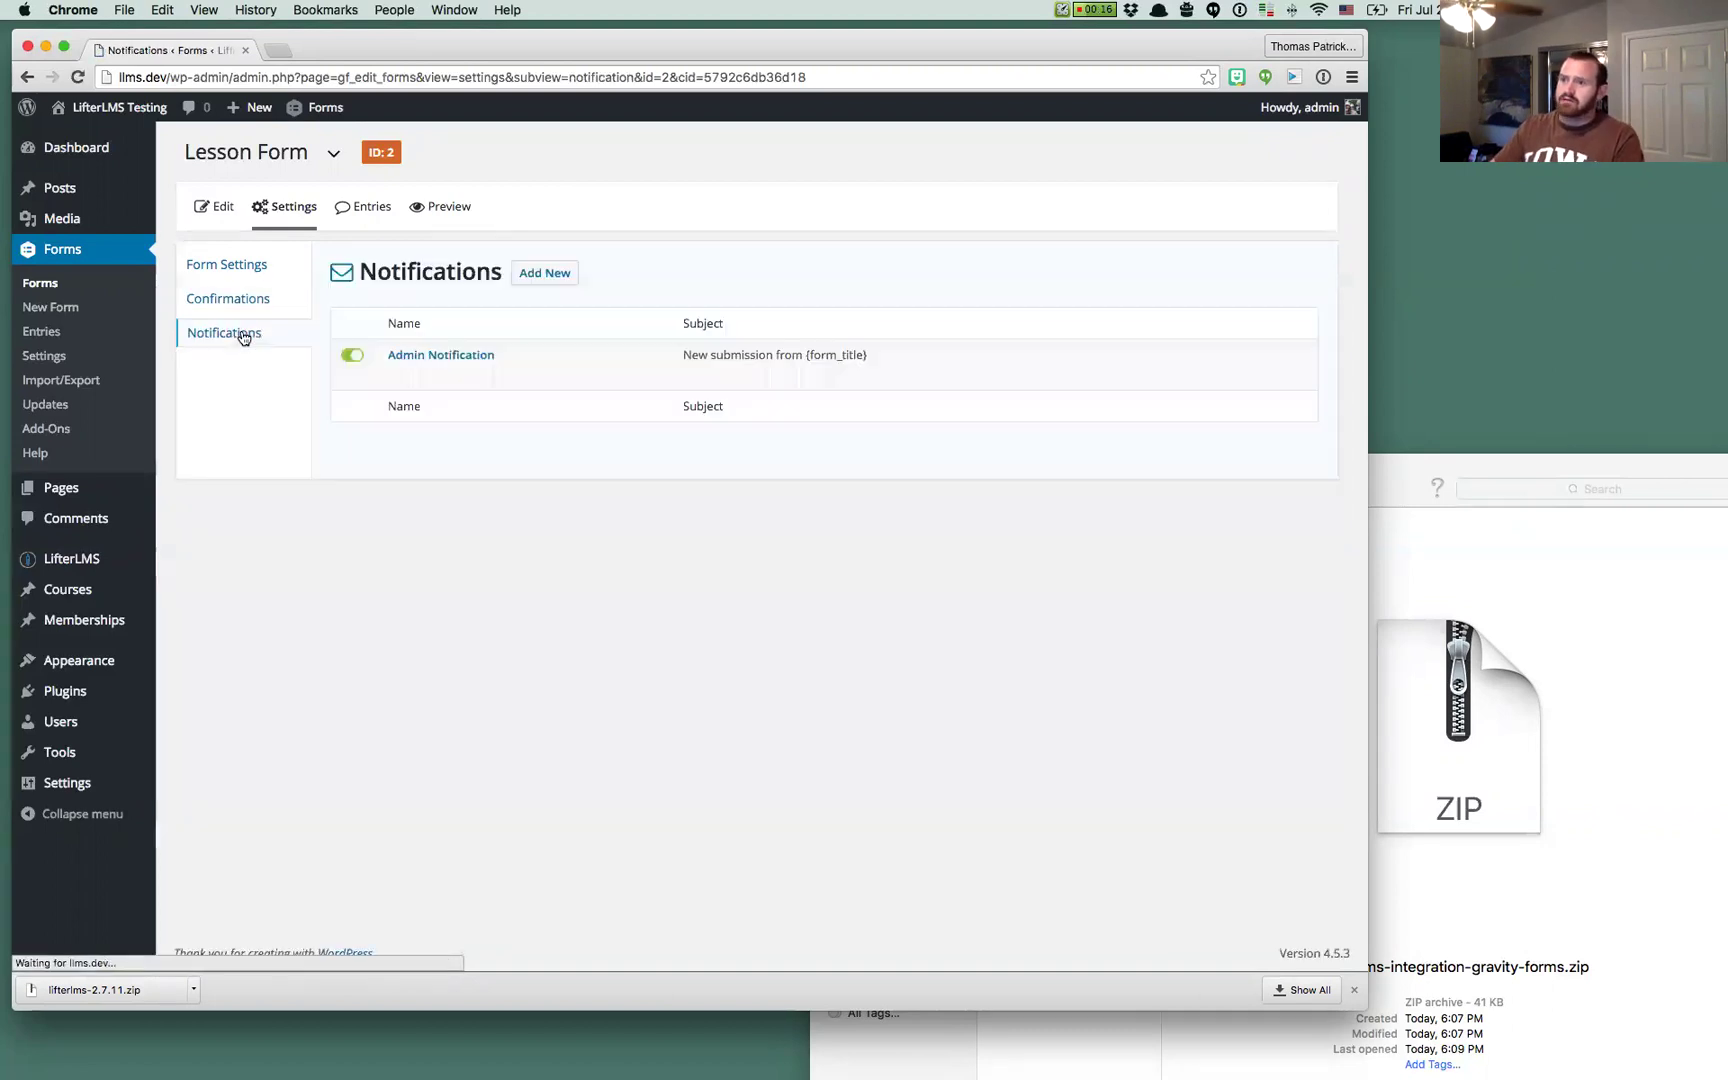
left_click_drag(378, 272, 447, 272)
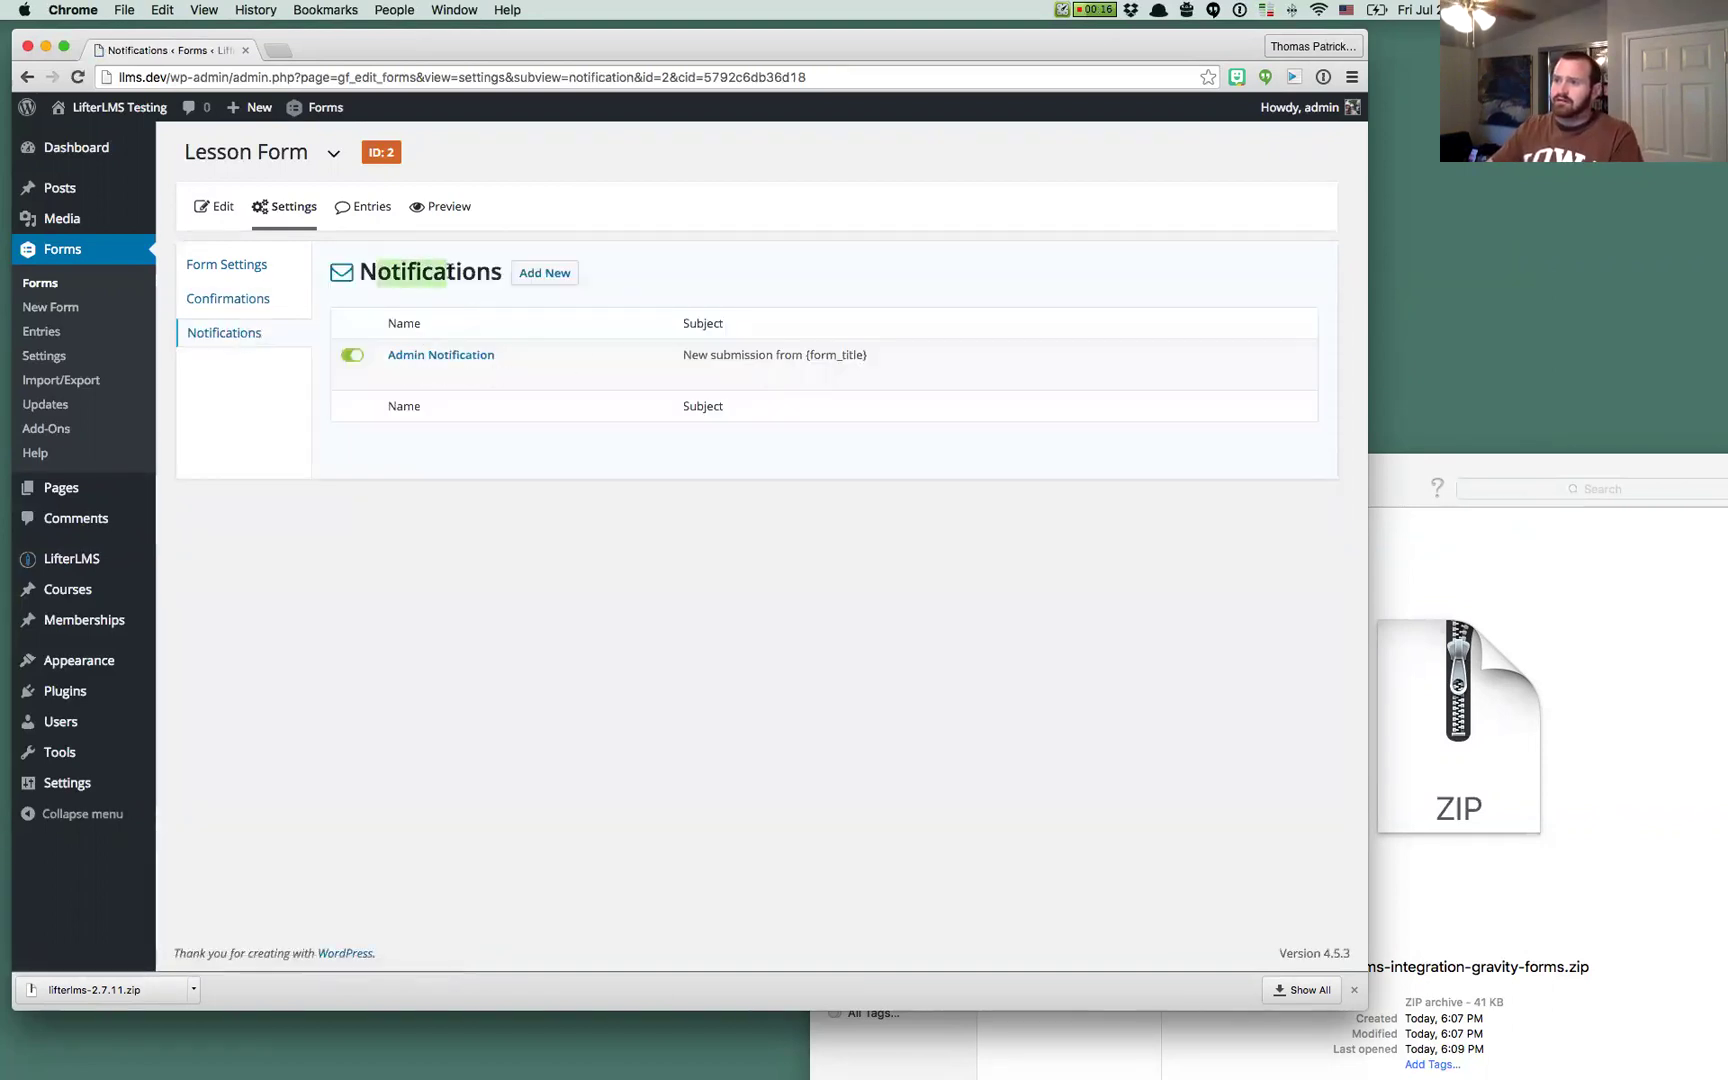
left_click(679, 651)
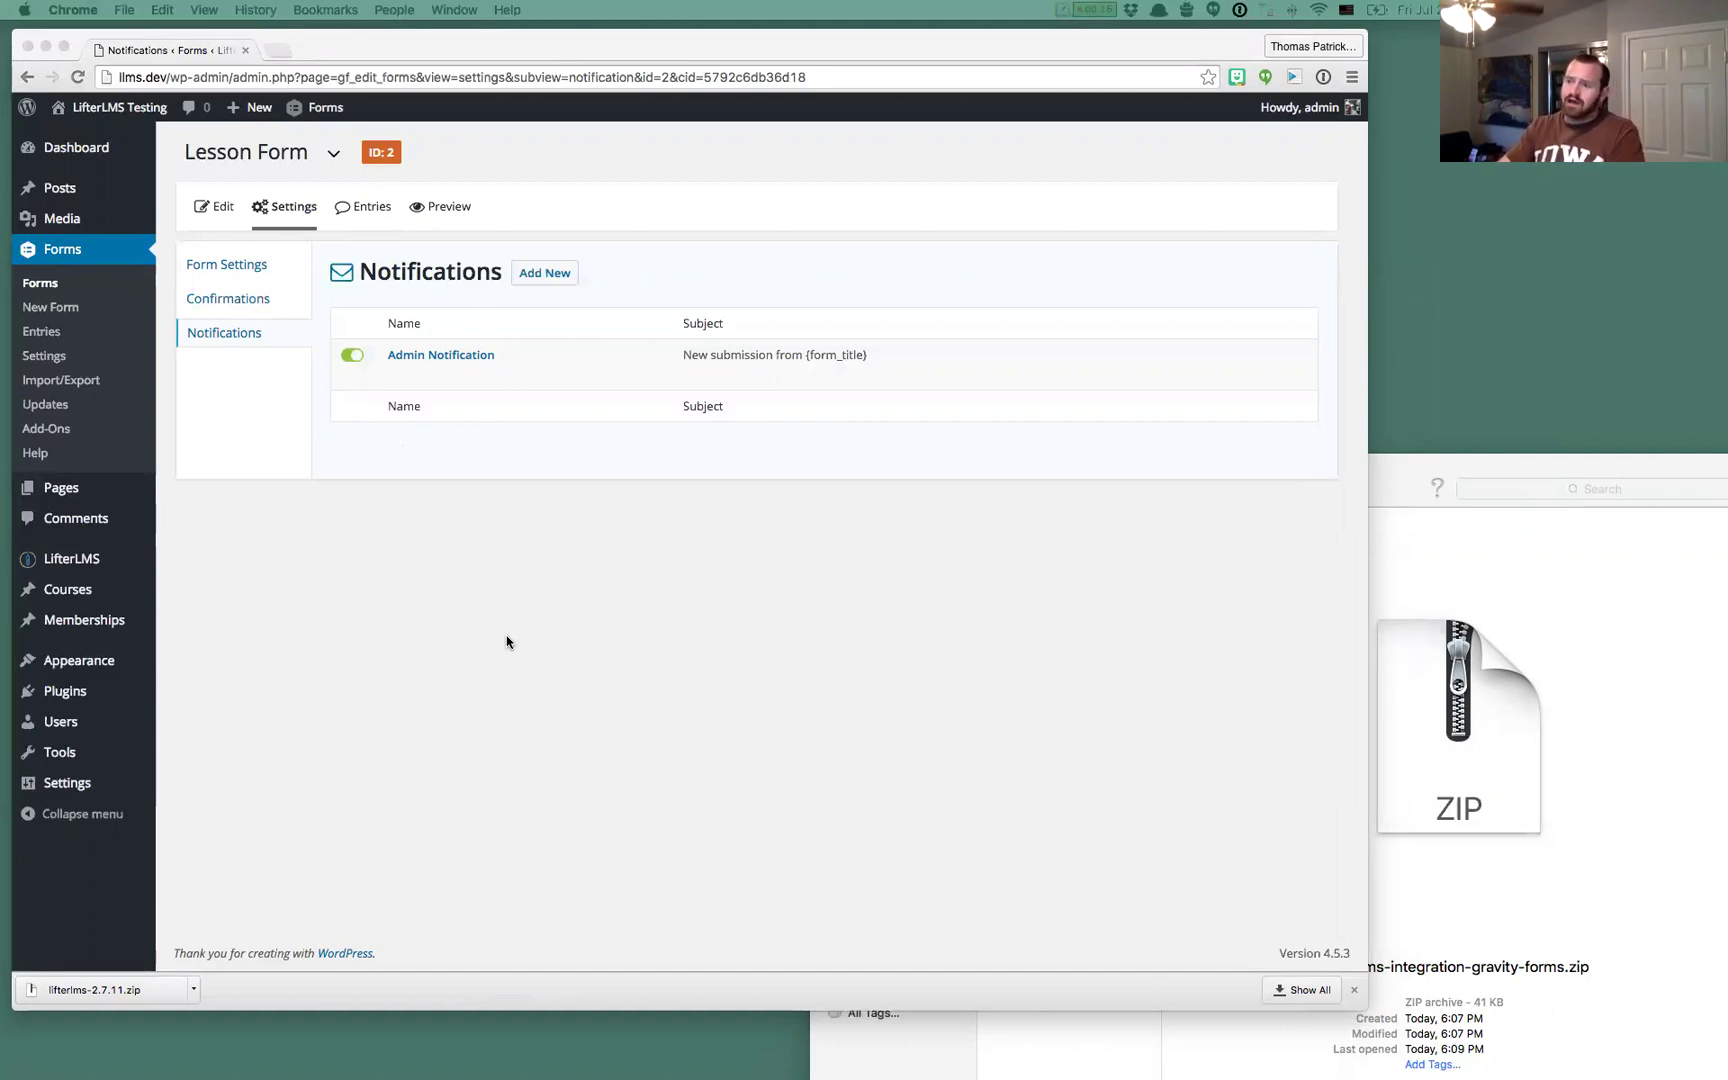
left_click(445, 570)
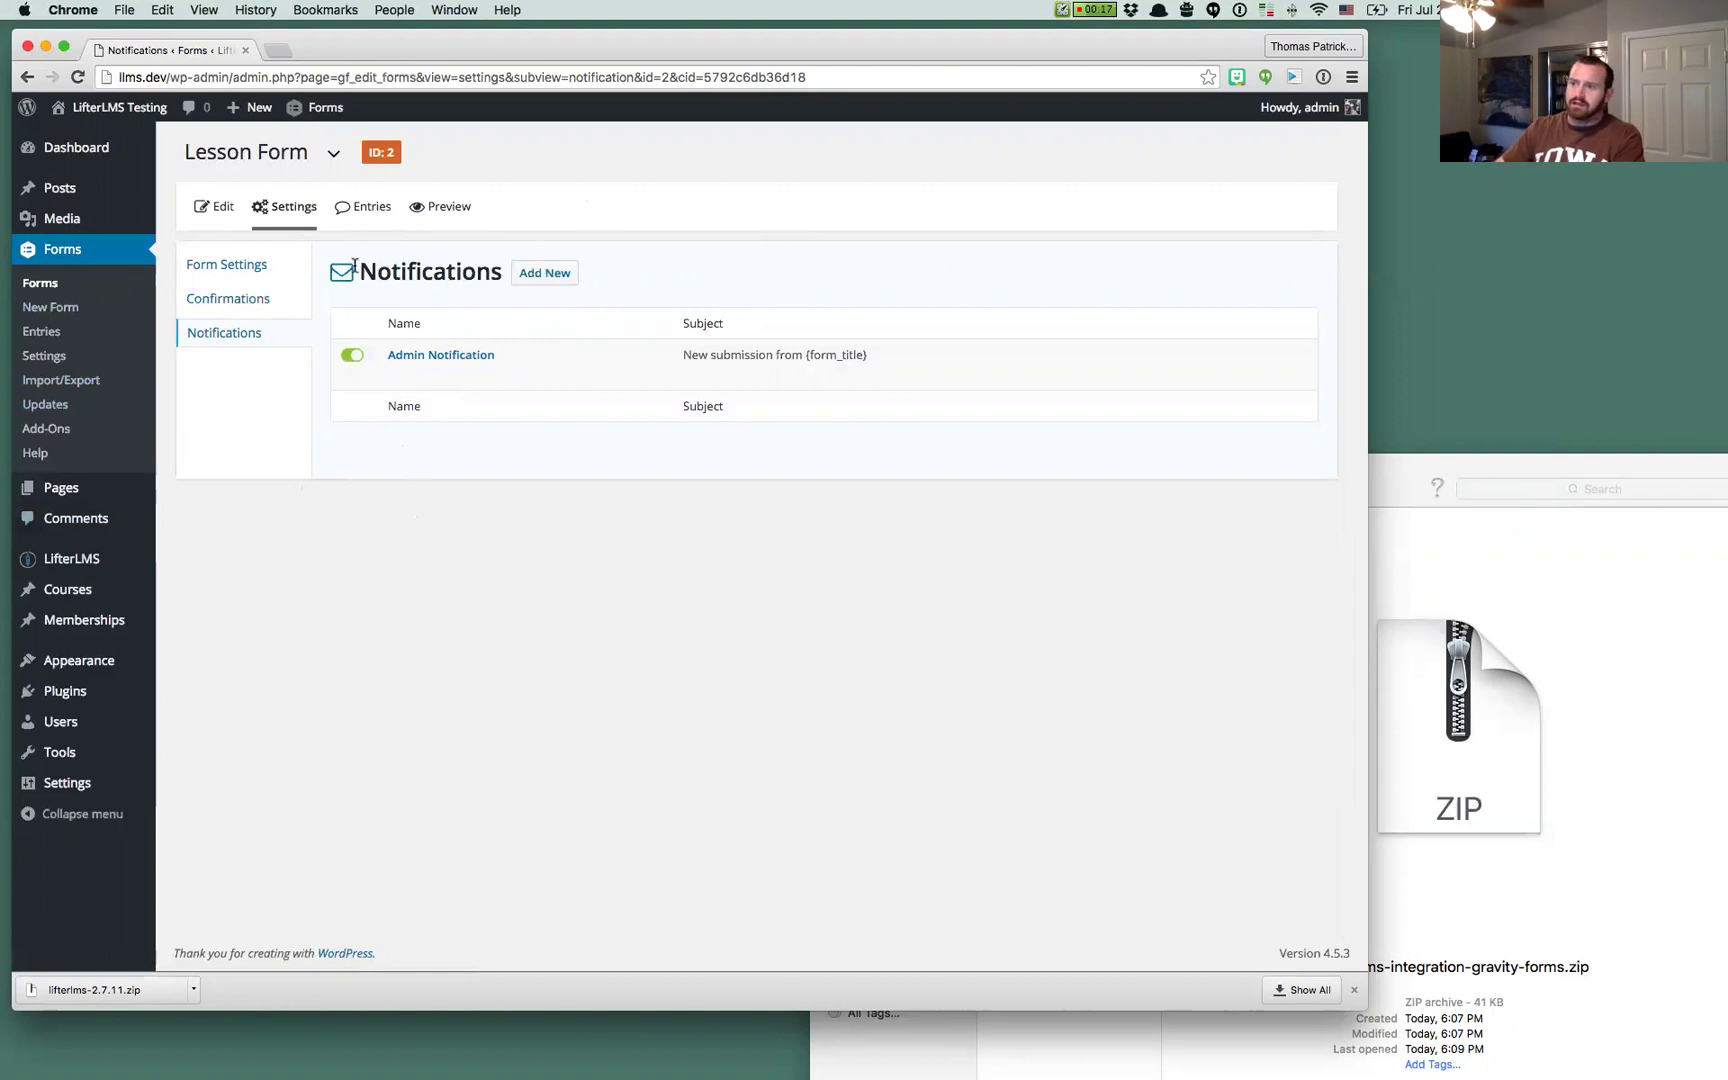
left_click_drag(355, 265, 462, 272)
left_click(345, 340)
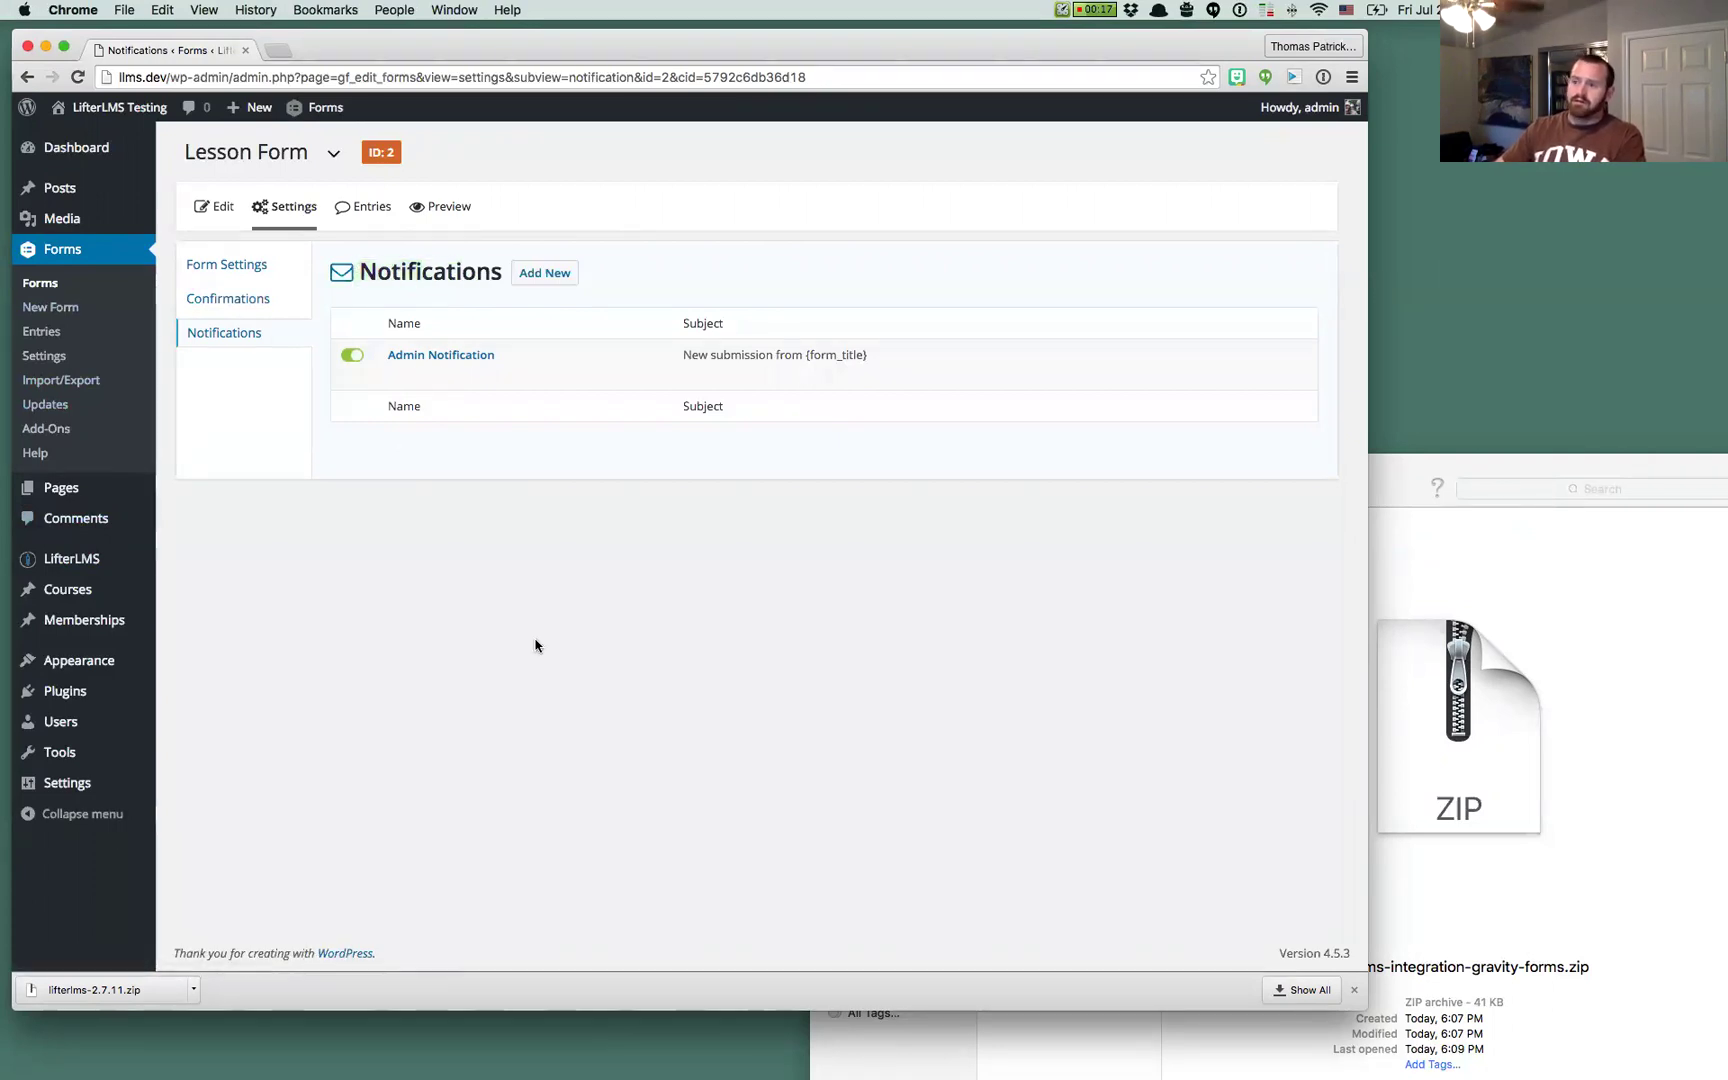
double_click(389, 262)
left_click(382, 432)
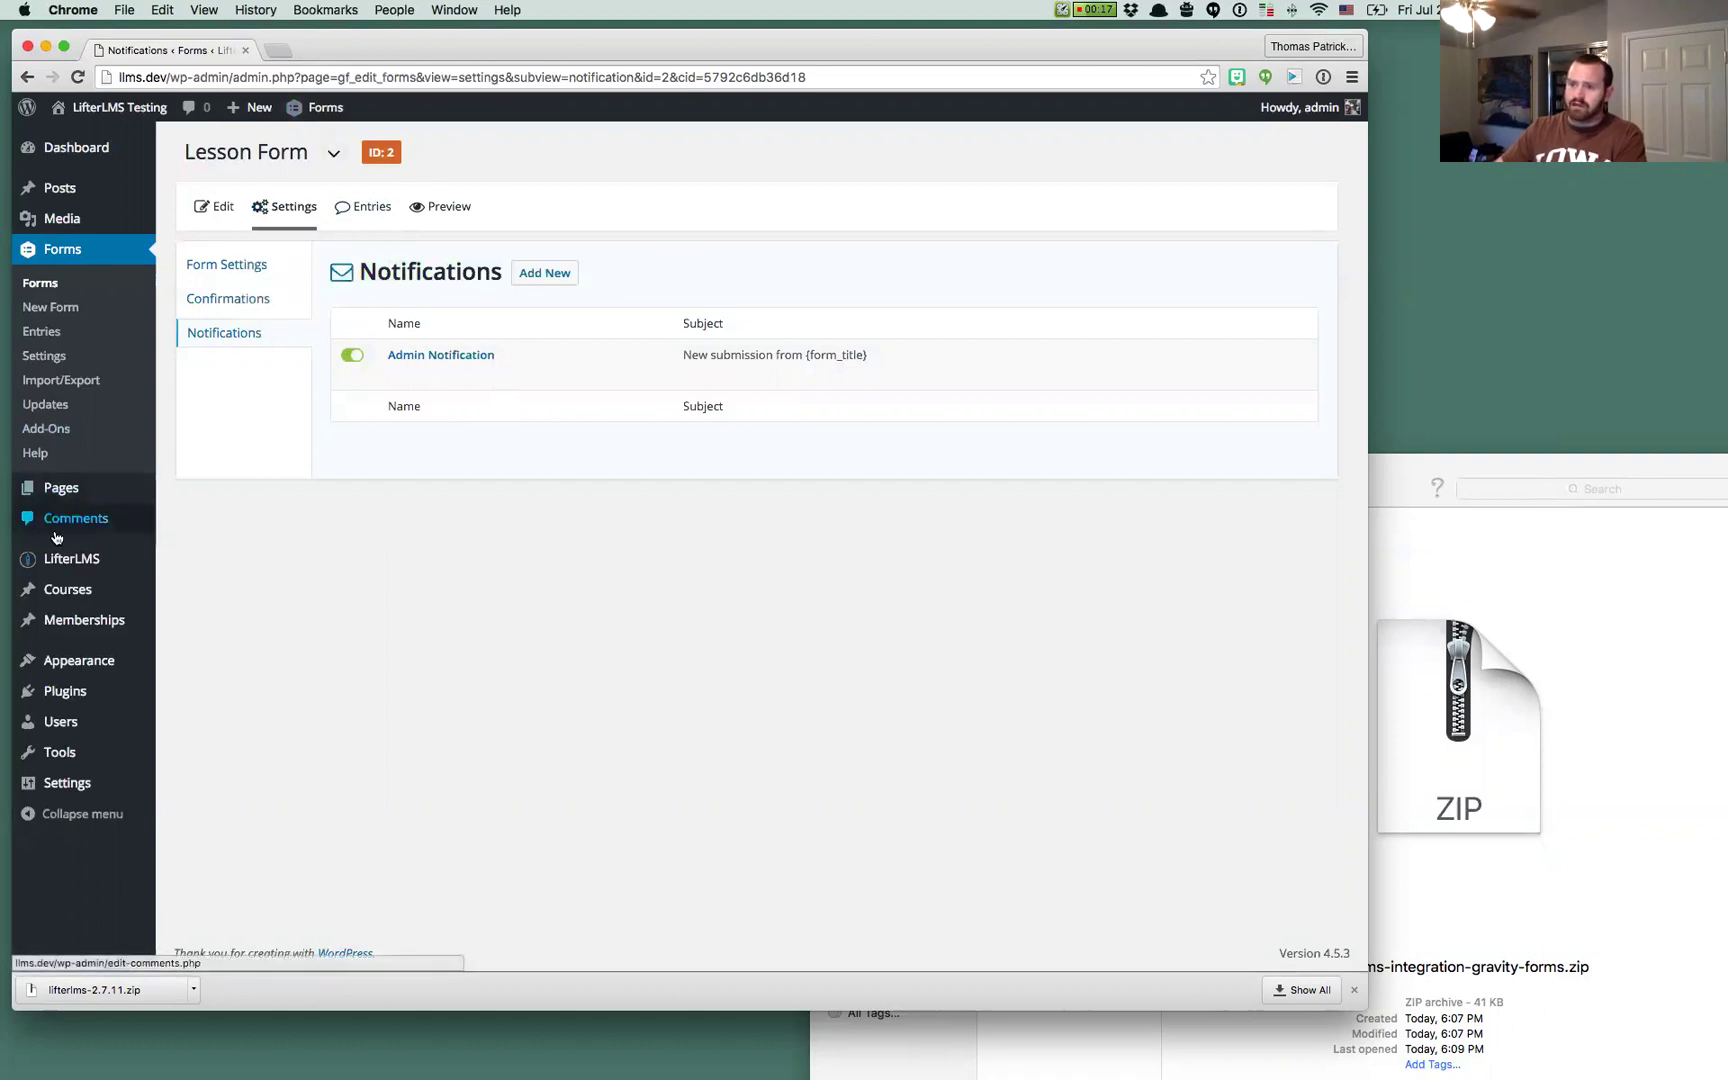
Add a new LifterLMS course titled 'Gravity Forms Powered' and publish it
mouse_move(100, 594)
left_click(199, 615, "super")
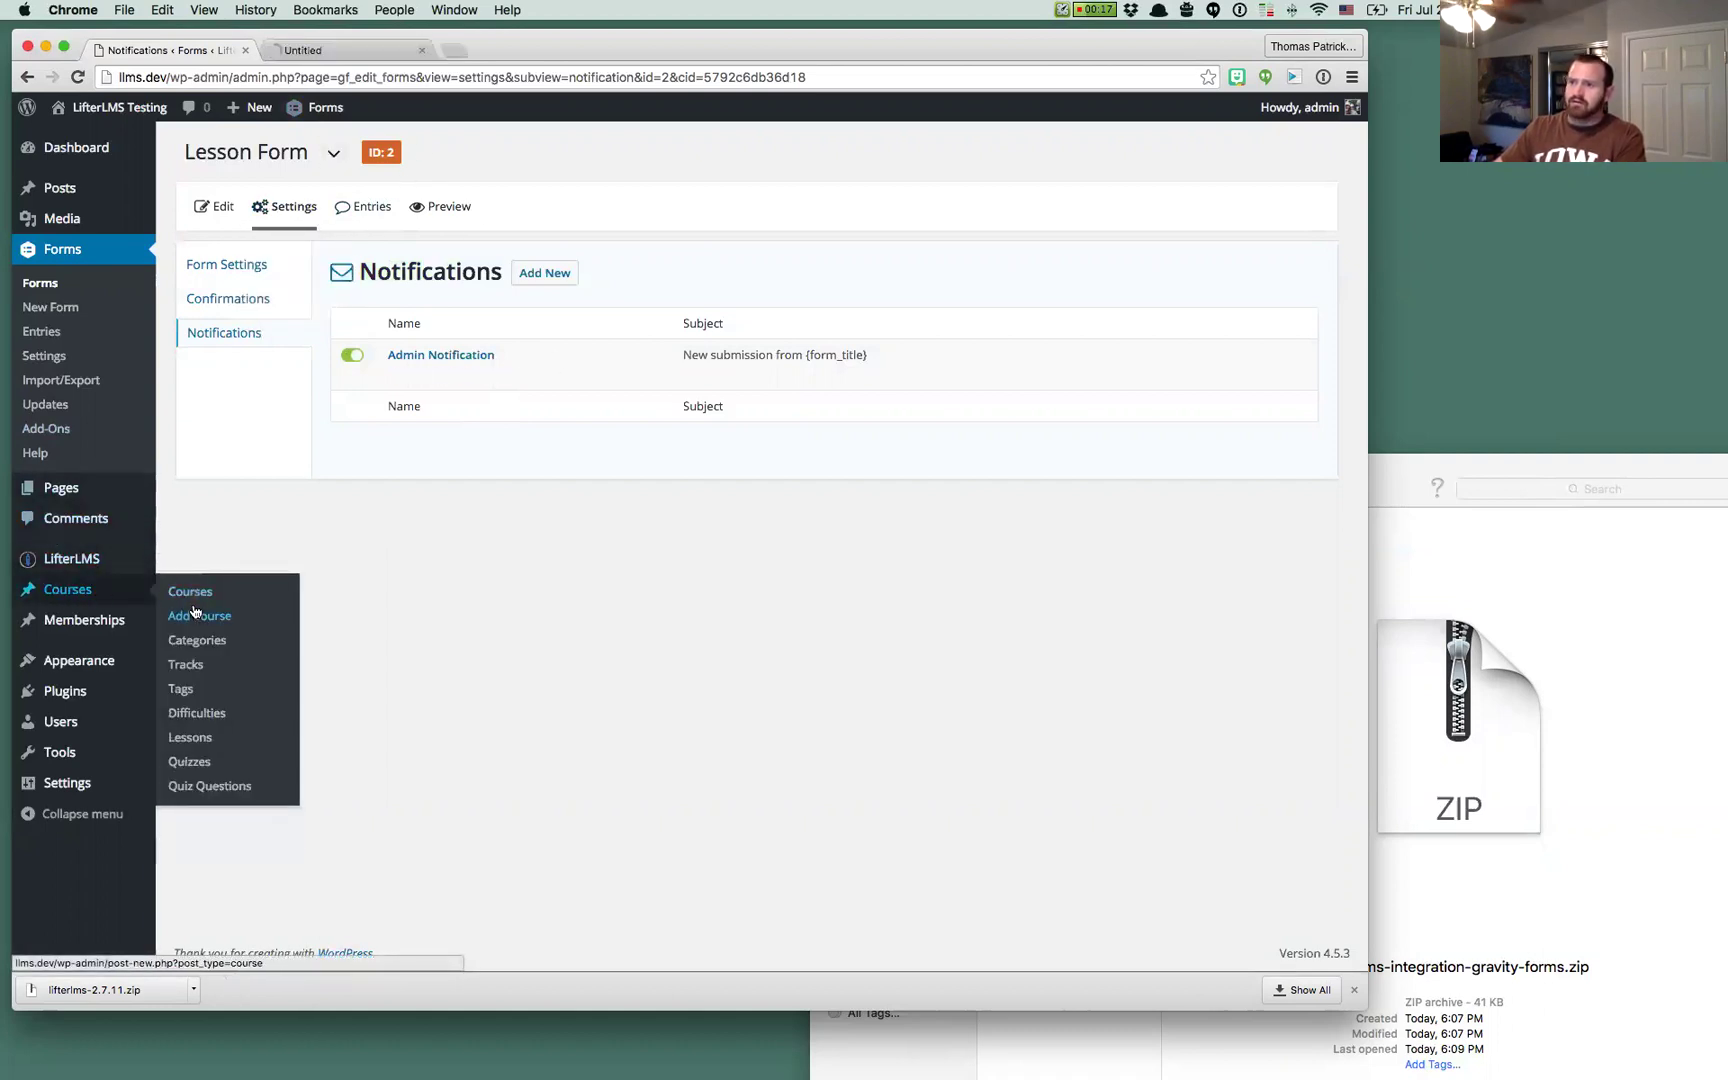
left_click(298, 49)
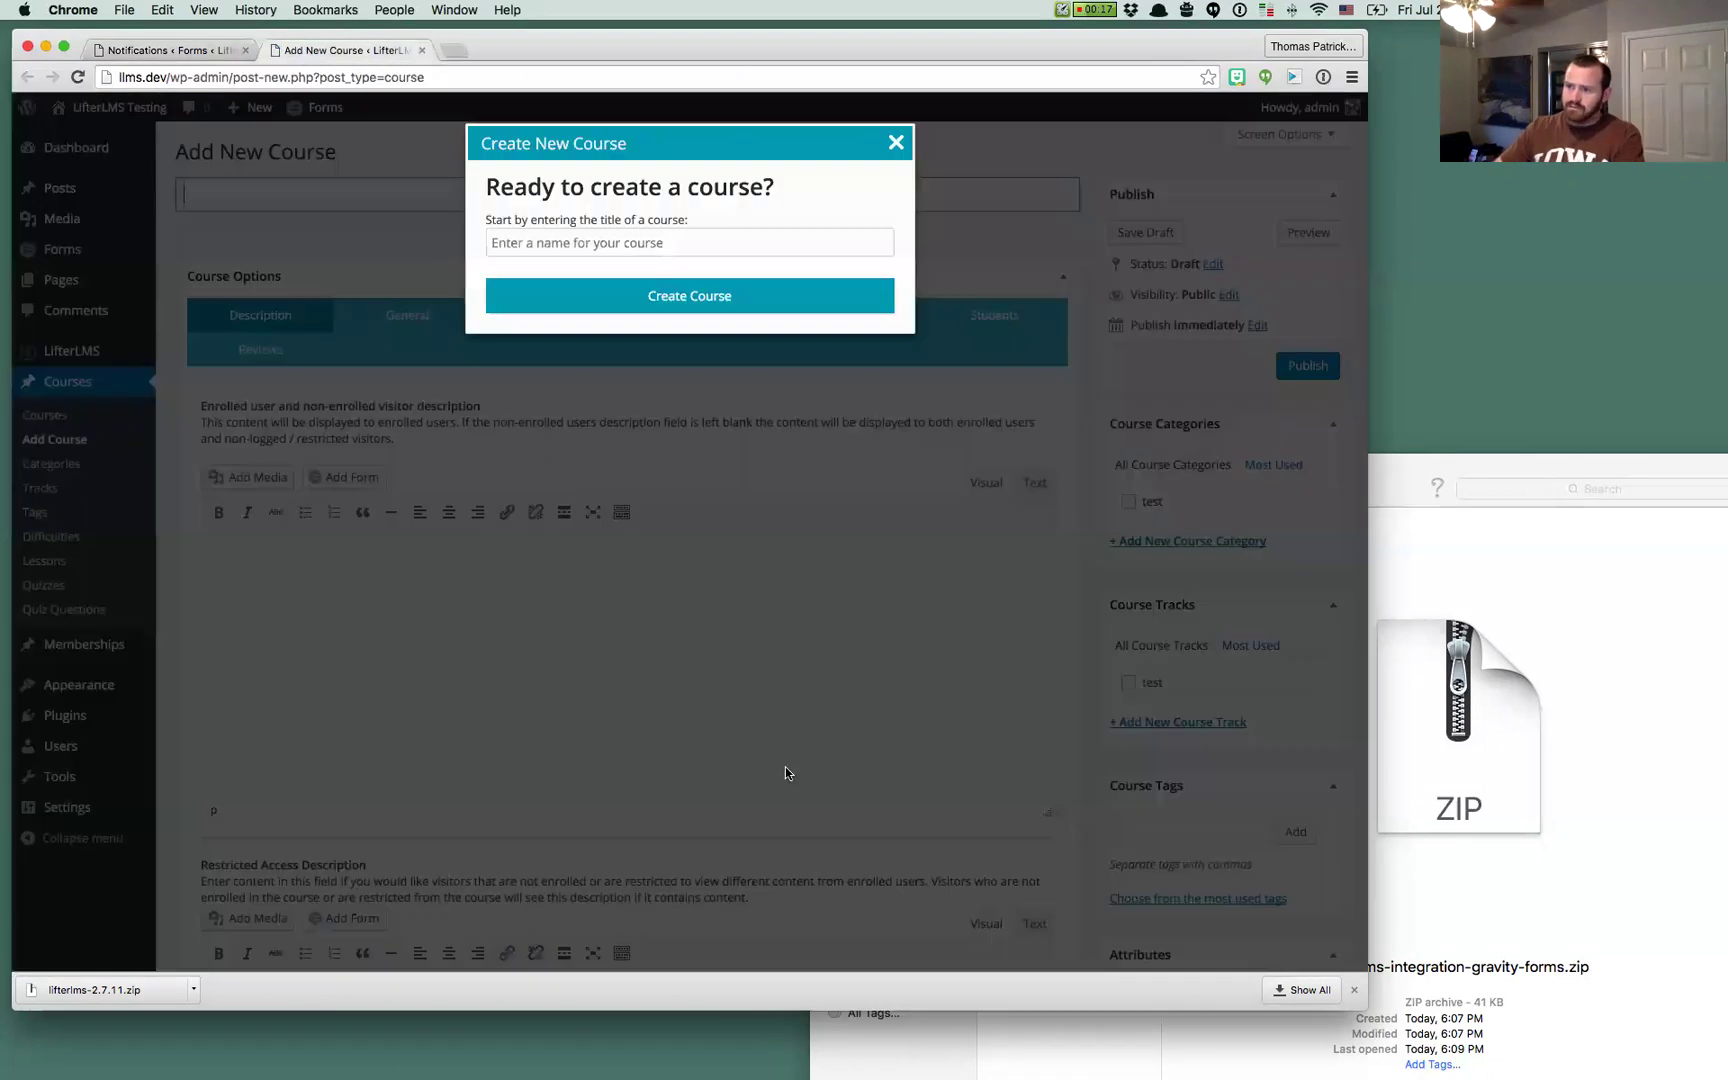
type("Grav")
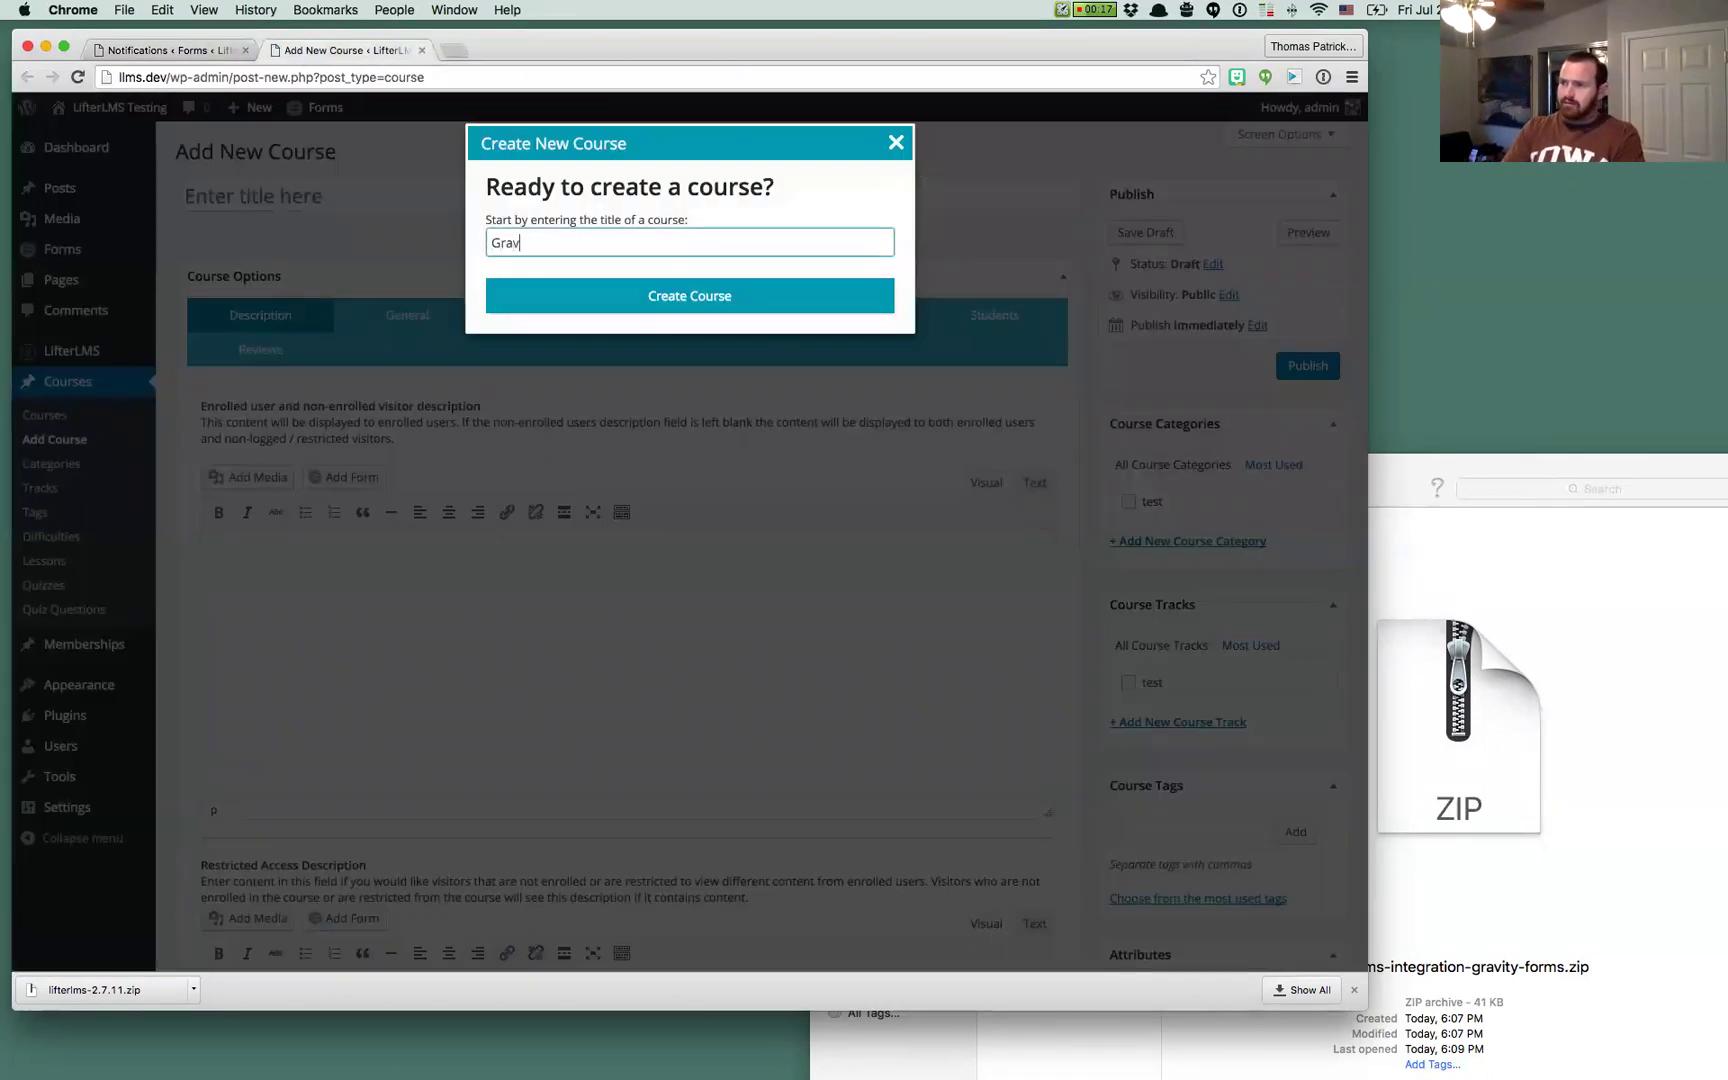
type("ity Forms Powered")
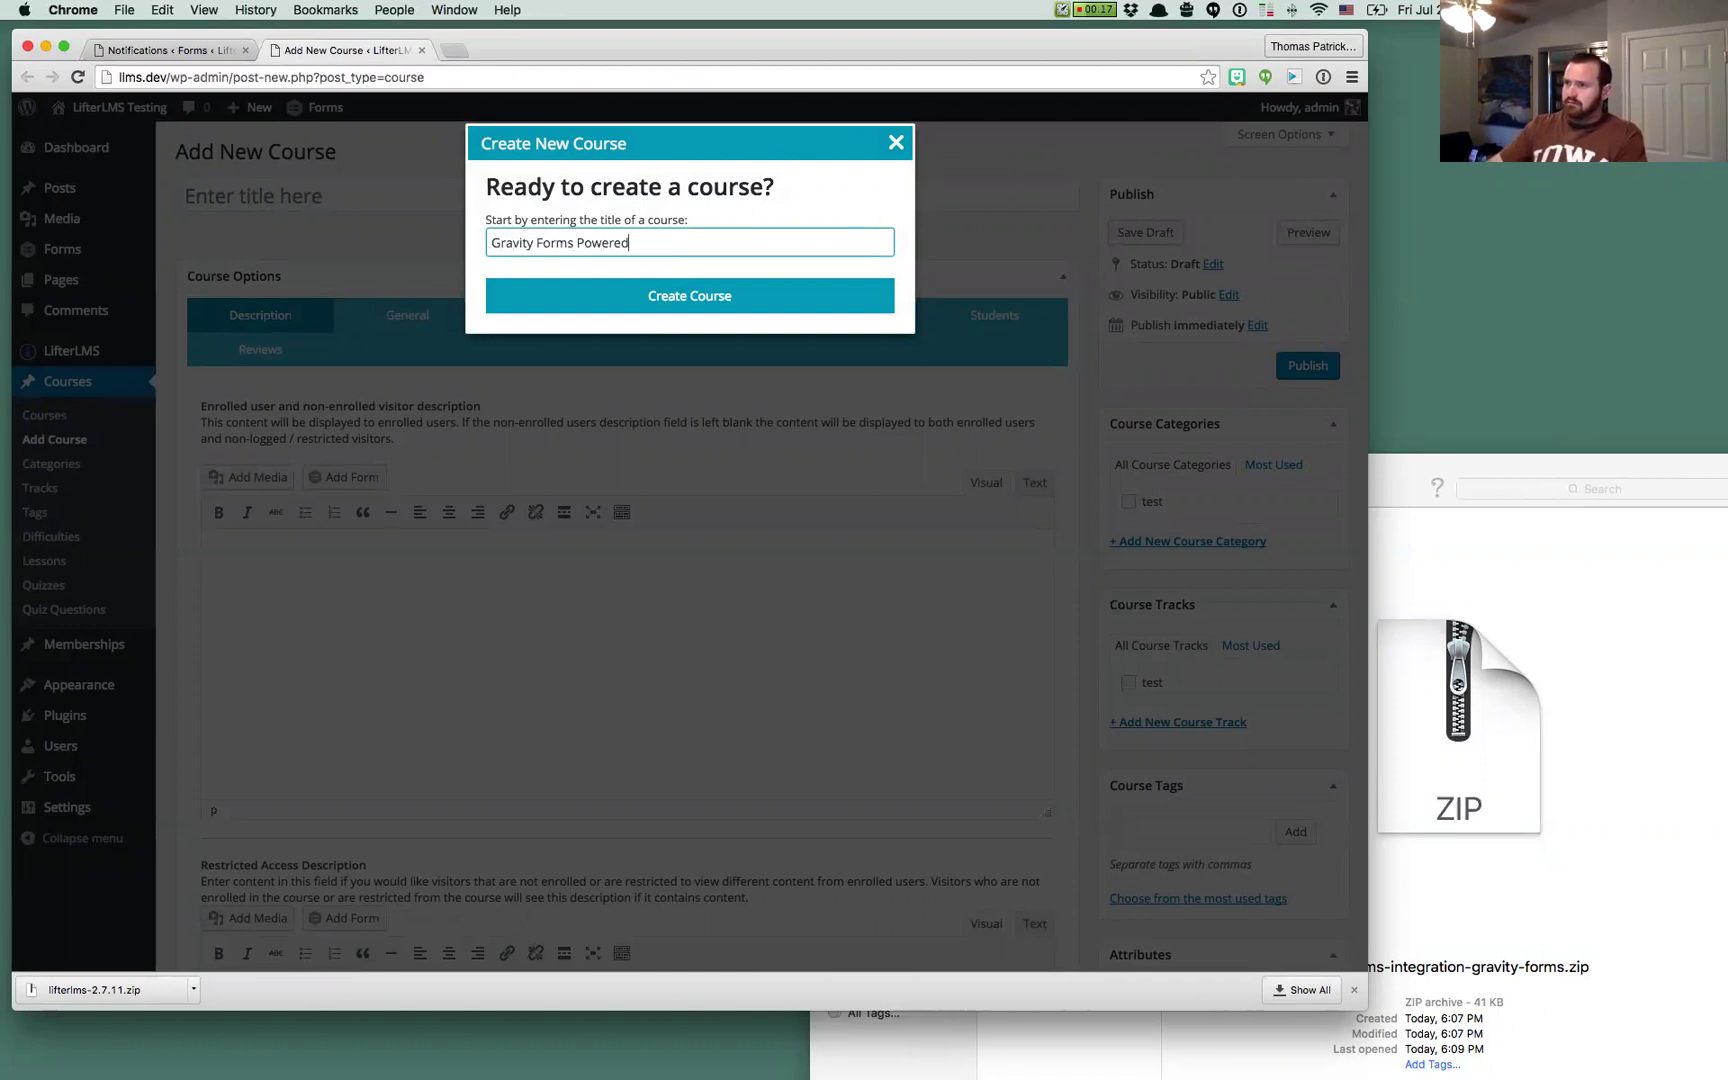
key("Return")
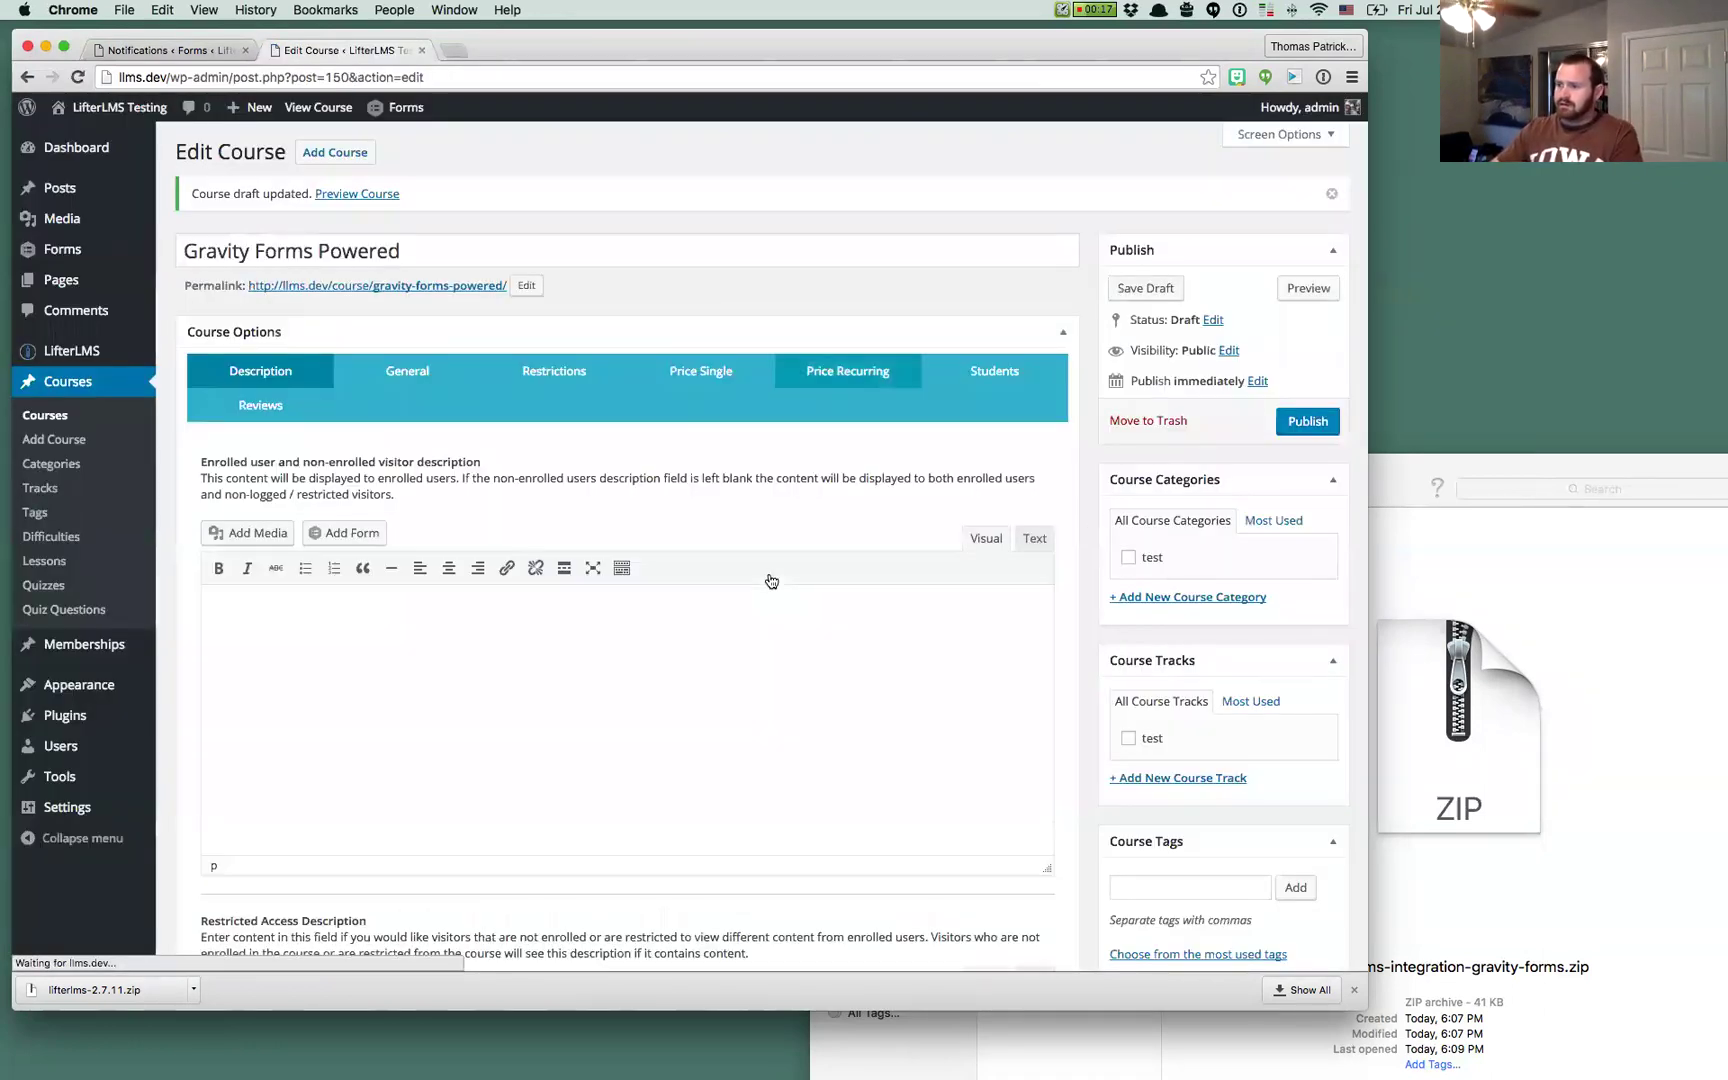
scroll(771, 581, "down", 10)
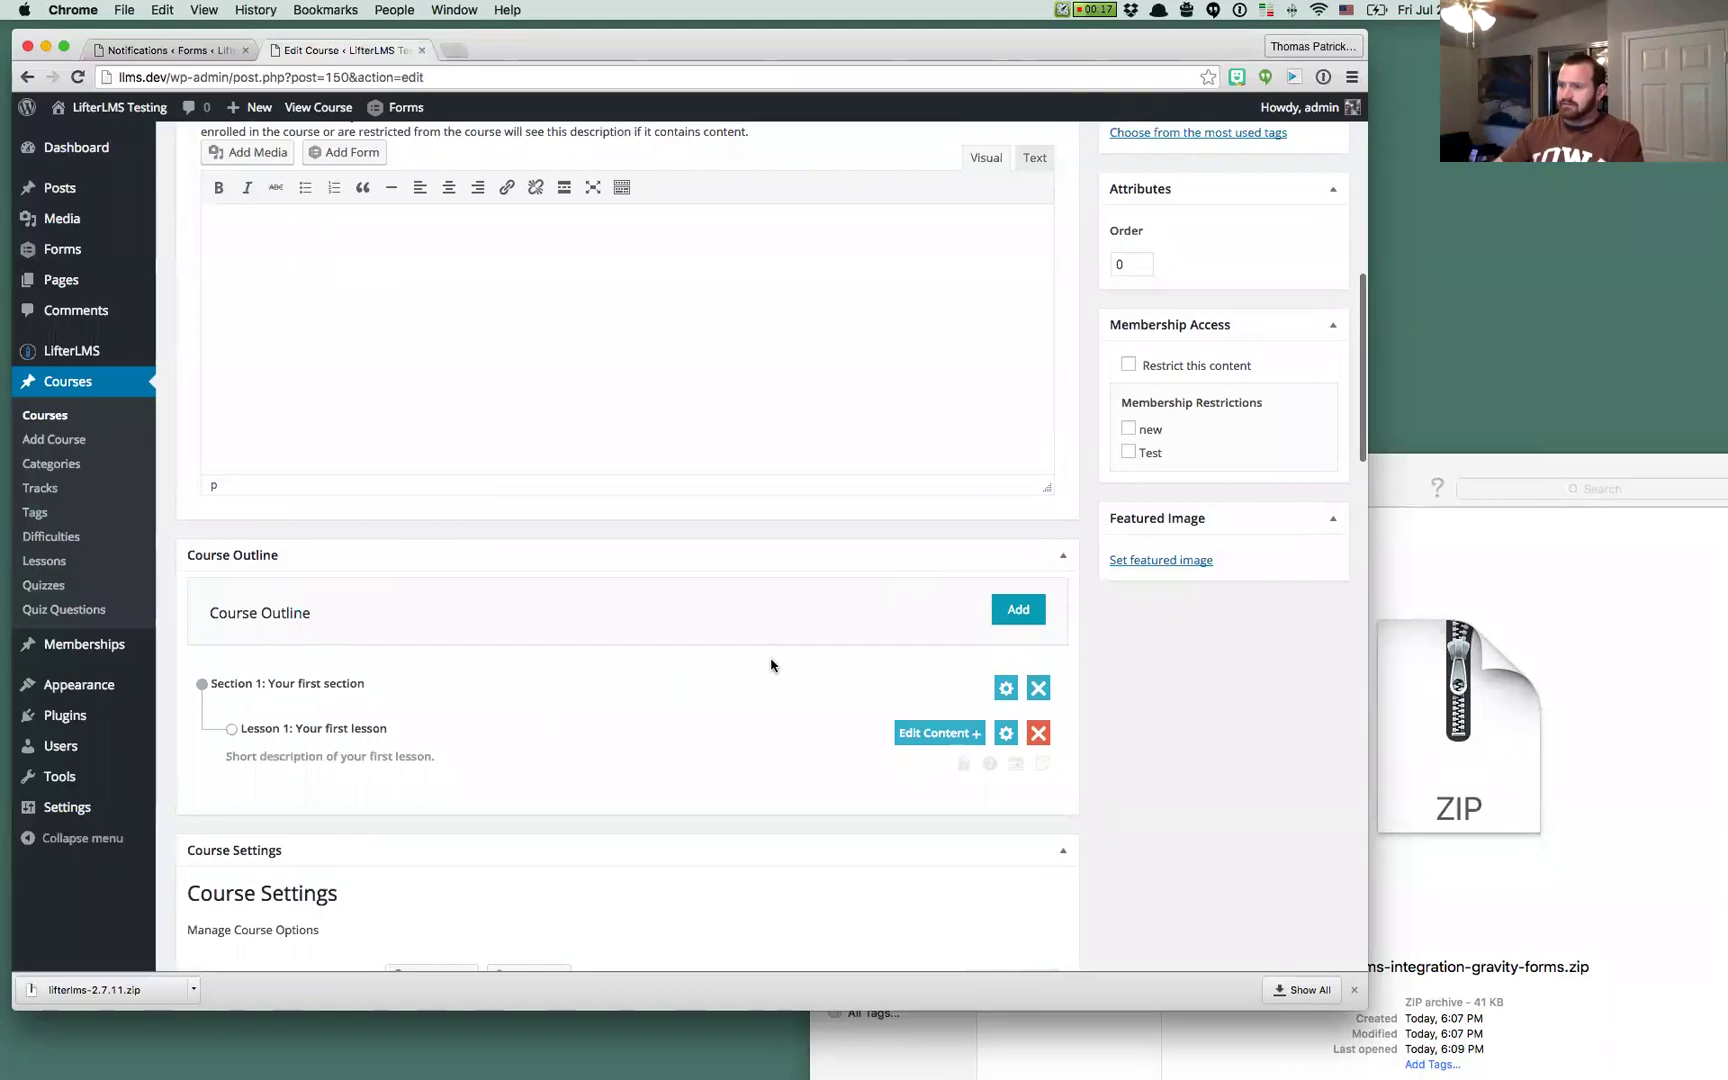
left_click(1300, 421)
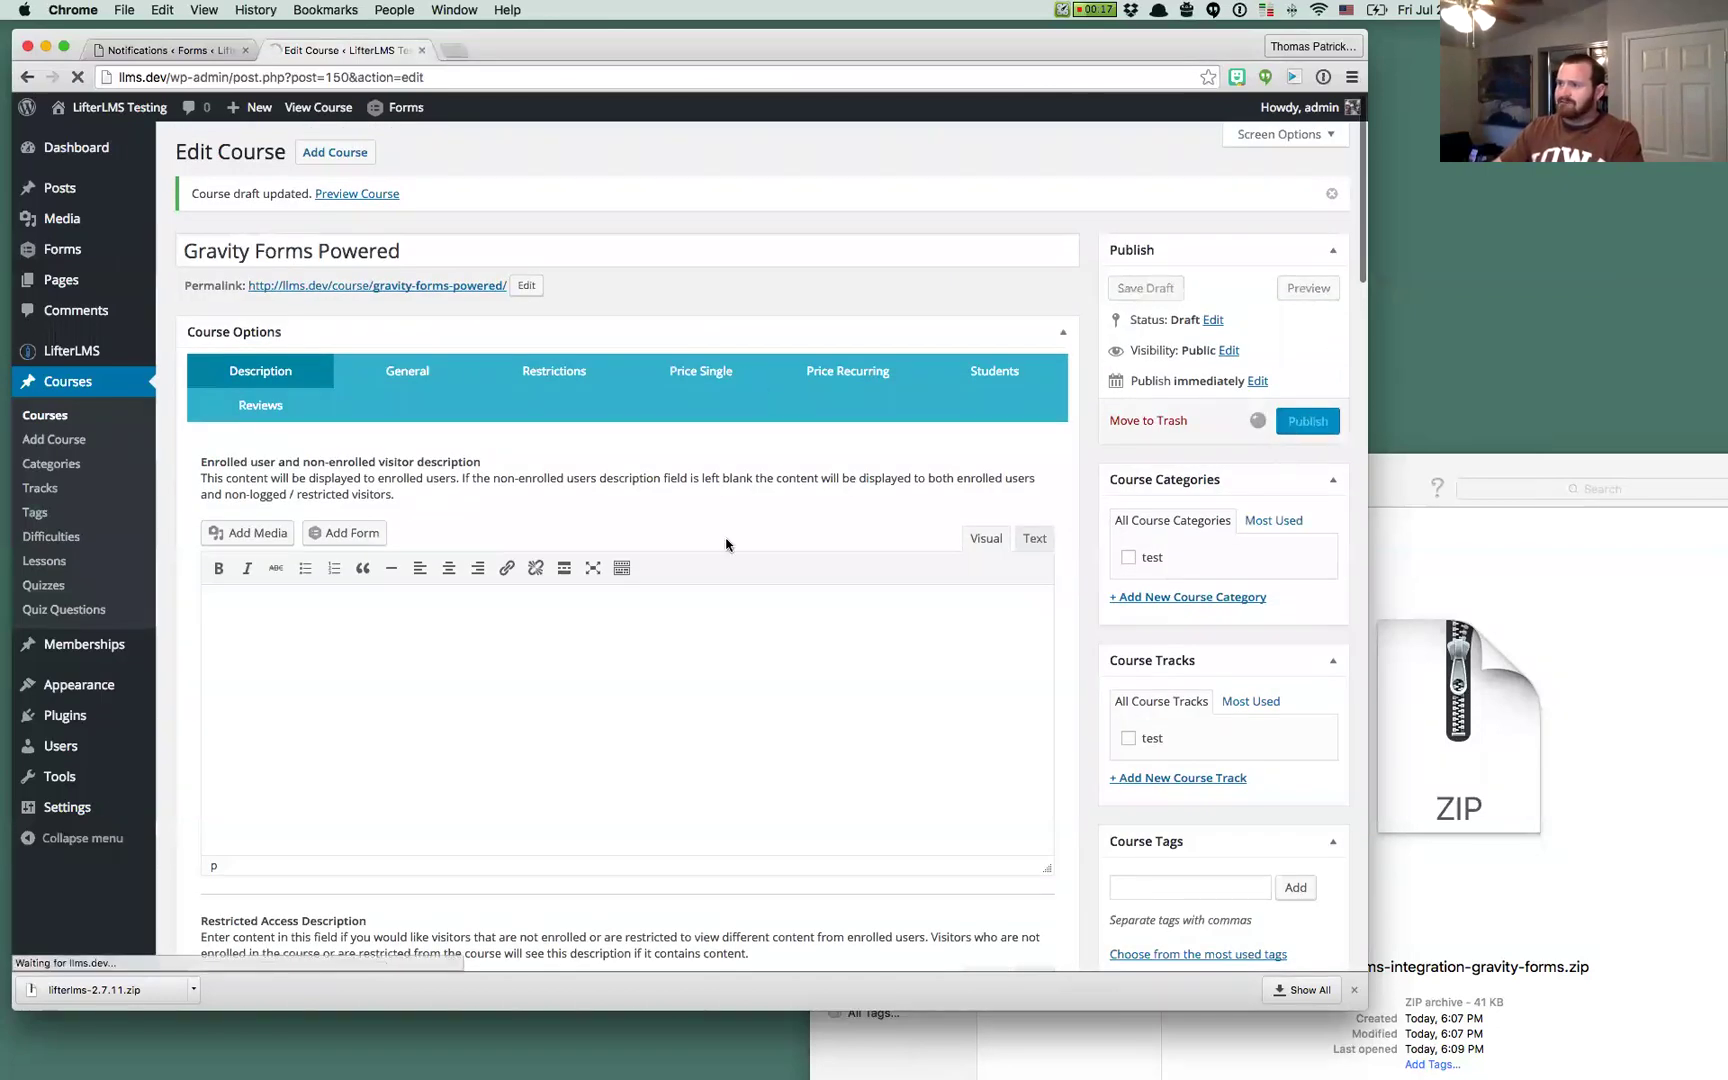
On the course's Students tab, search 'ad' and enroll the admin account as a student
left_click(979, 379)
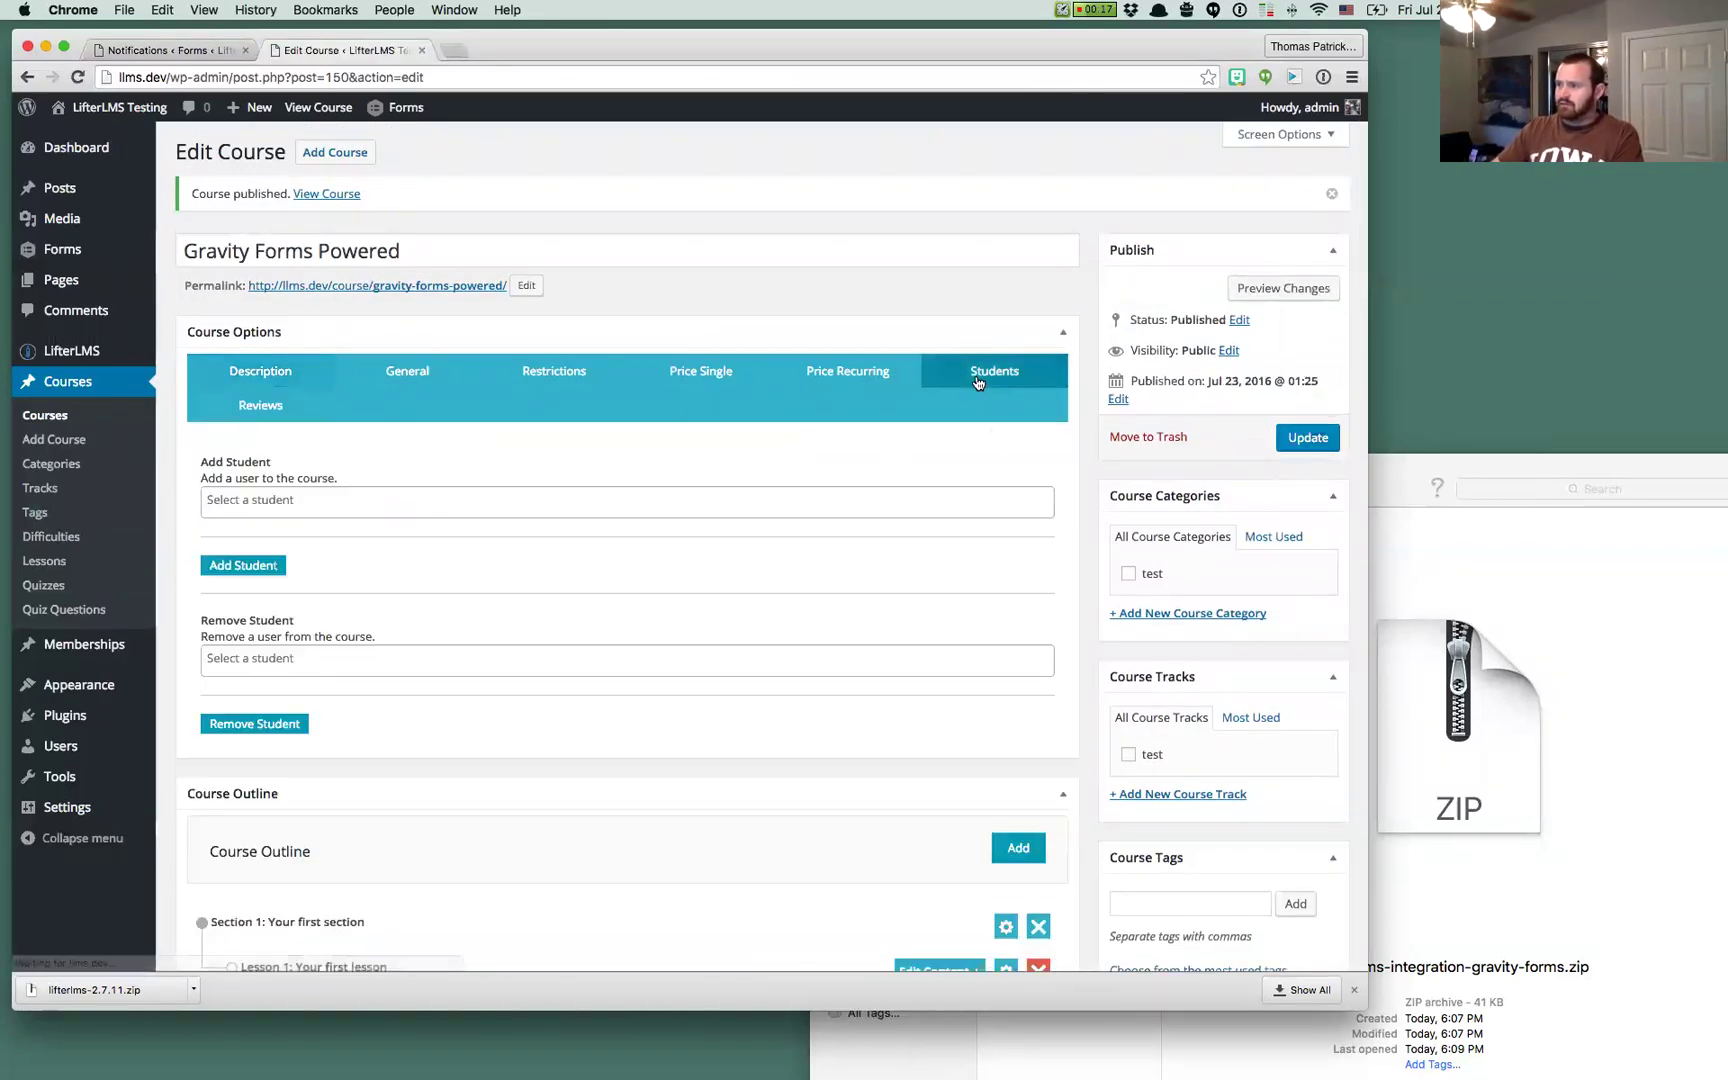
left_click(395, 500)
type("th")
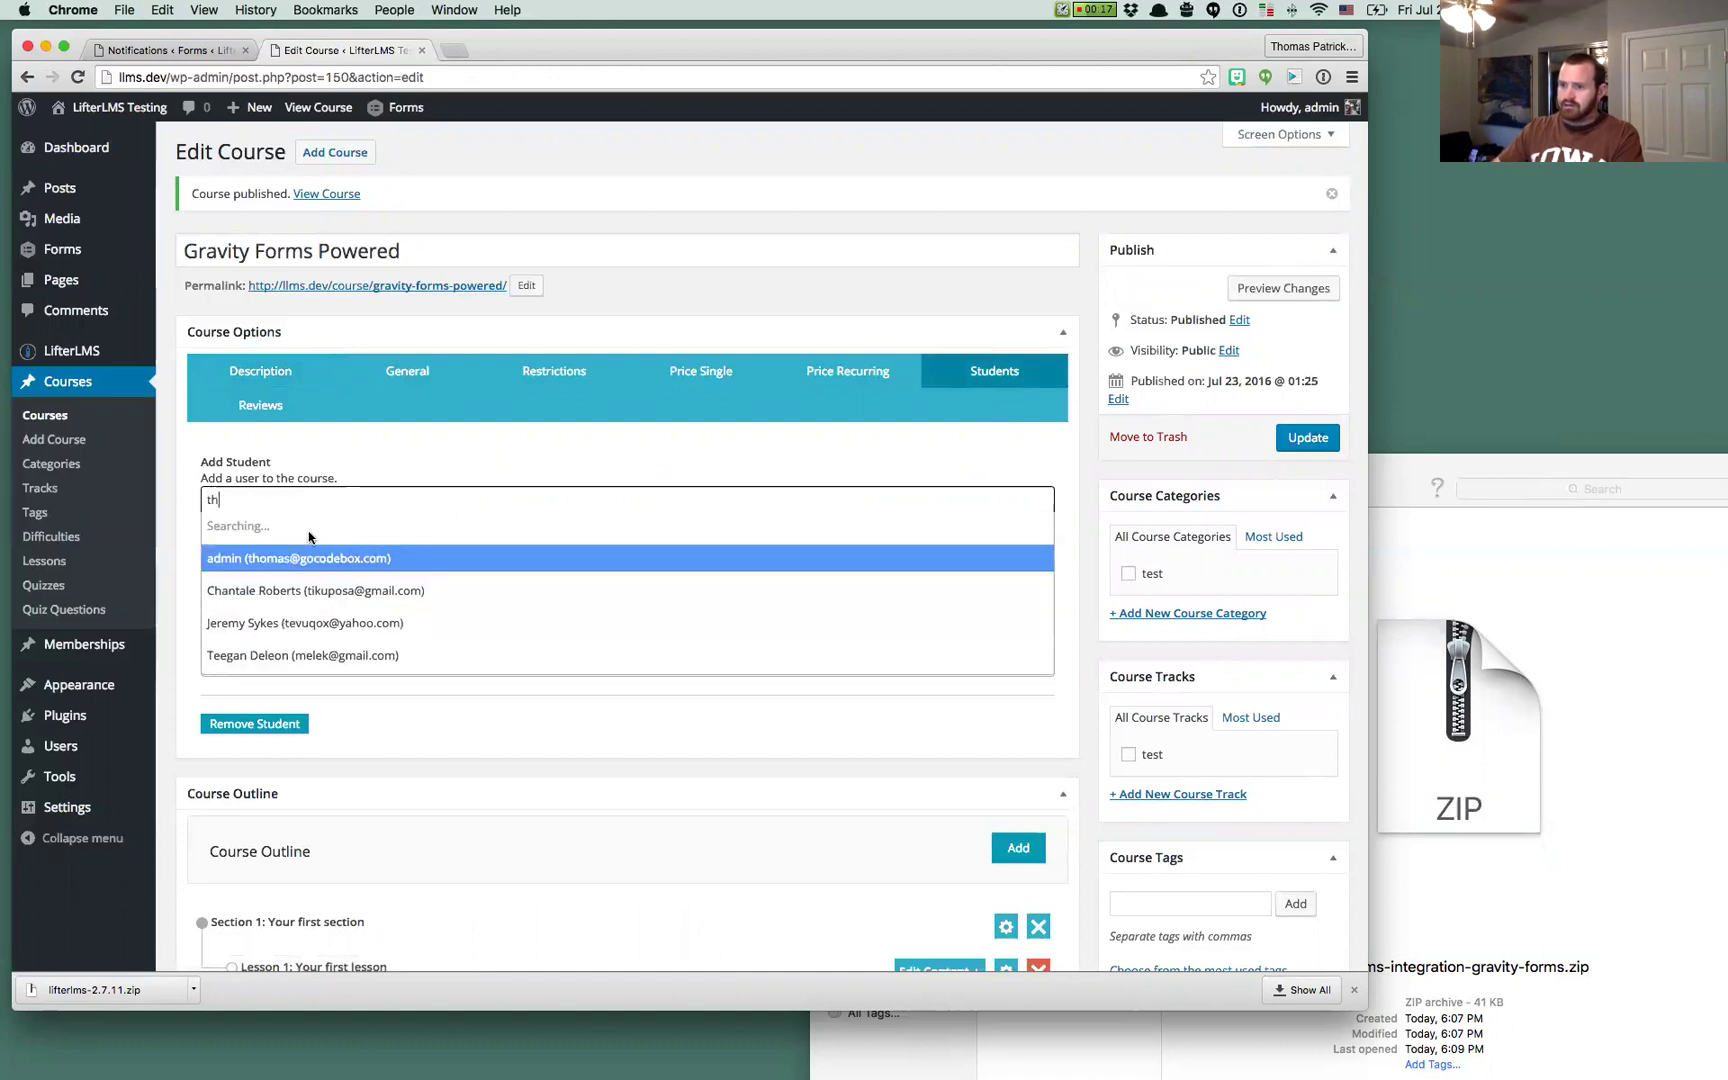
left_click(278, 559)
left_click(268, 502)
type("ad")
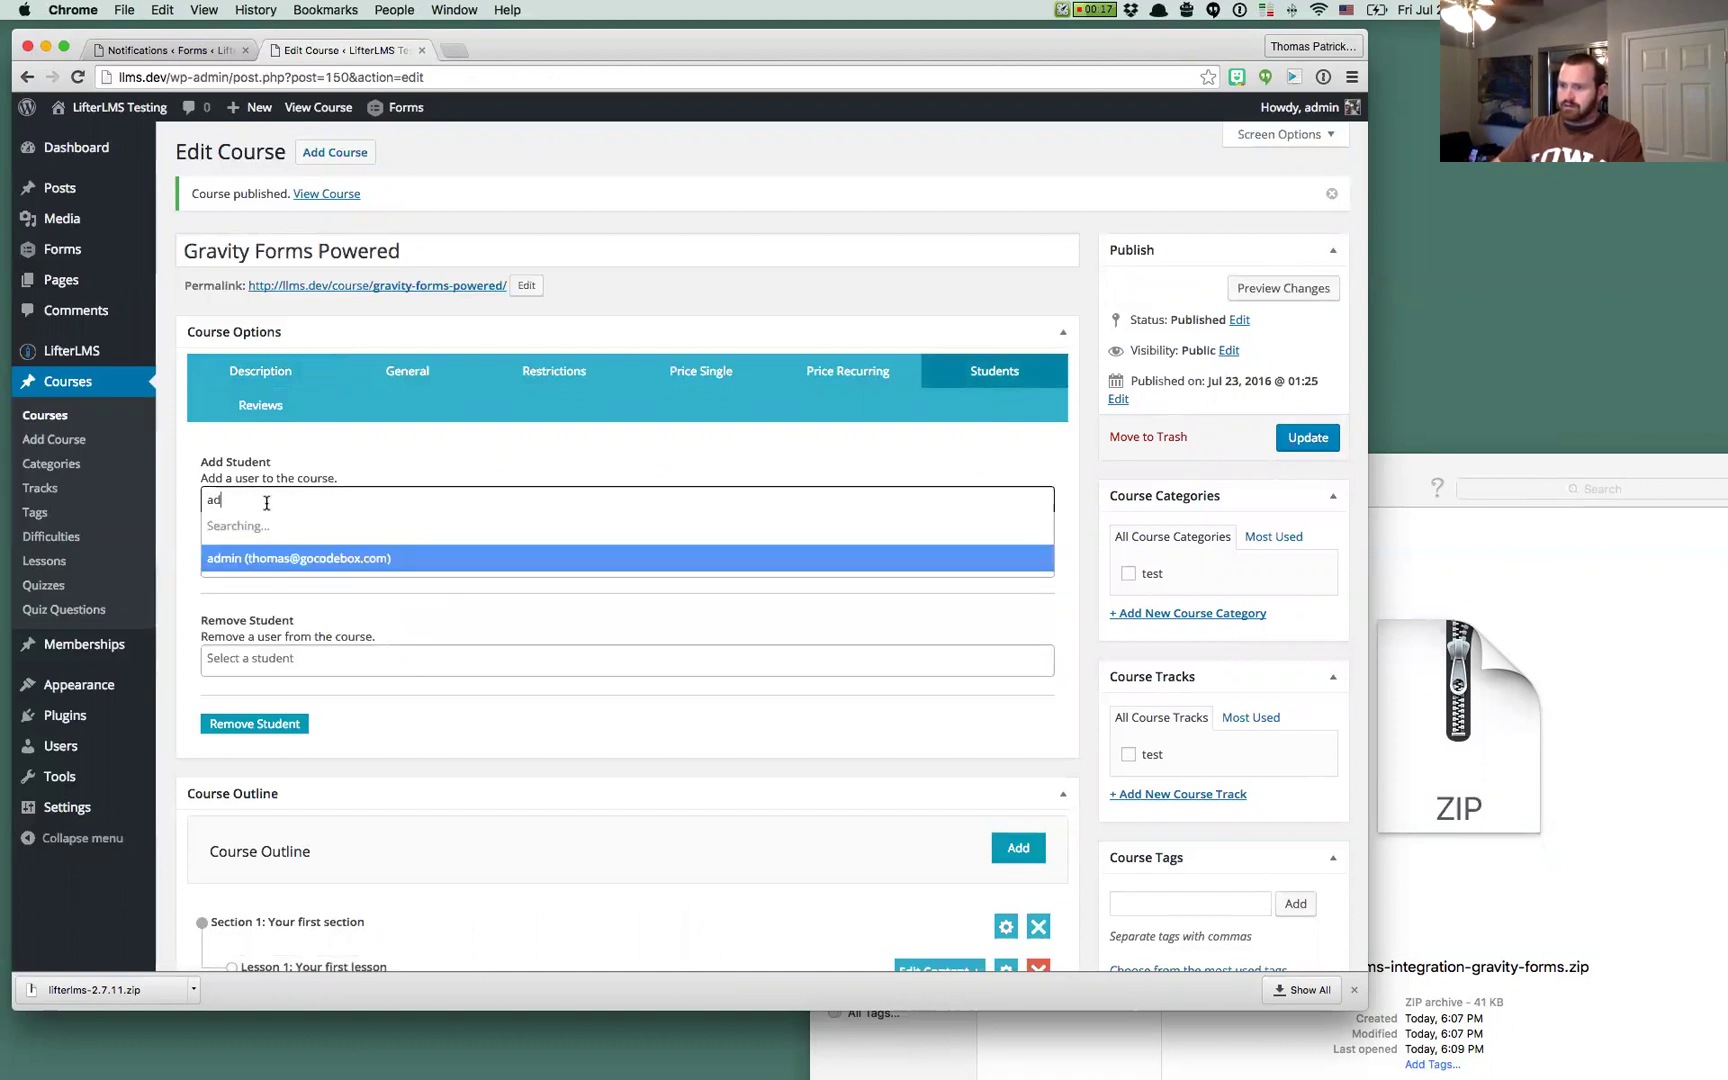
left_click(241, 531)
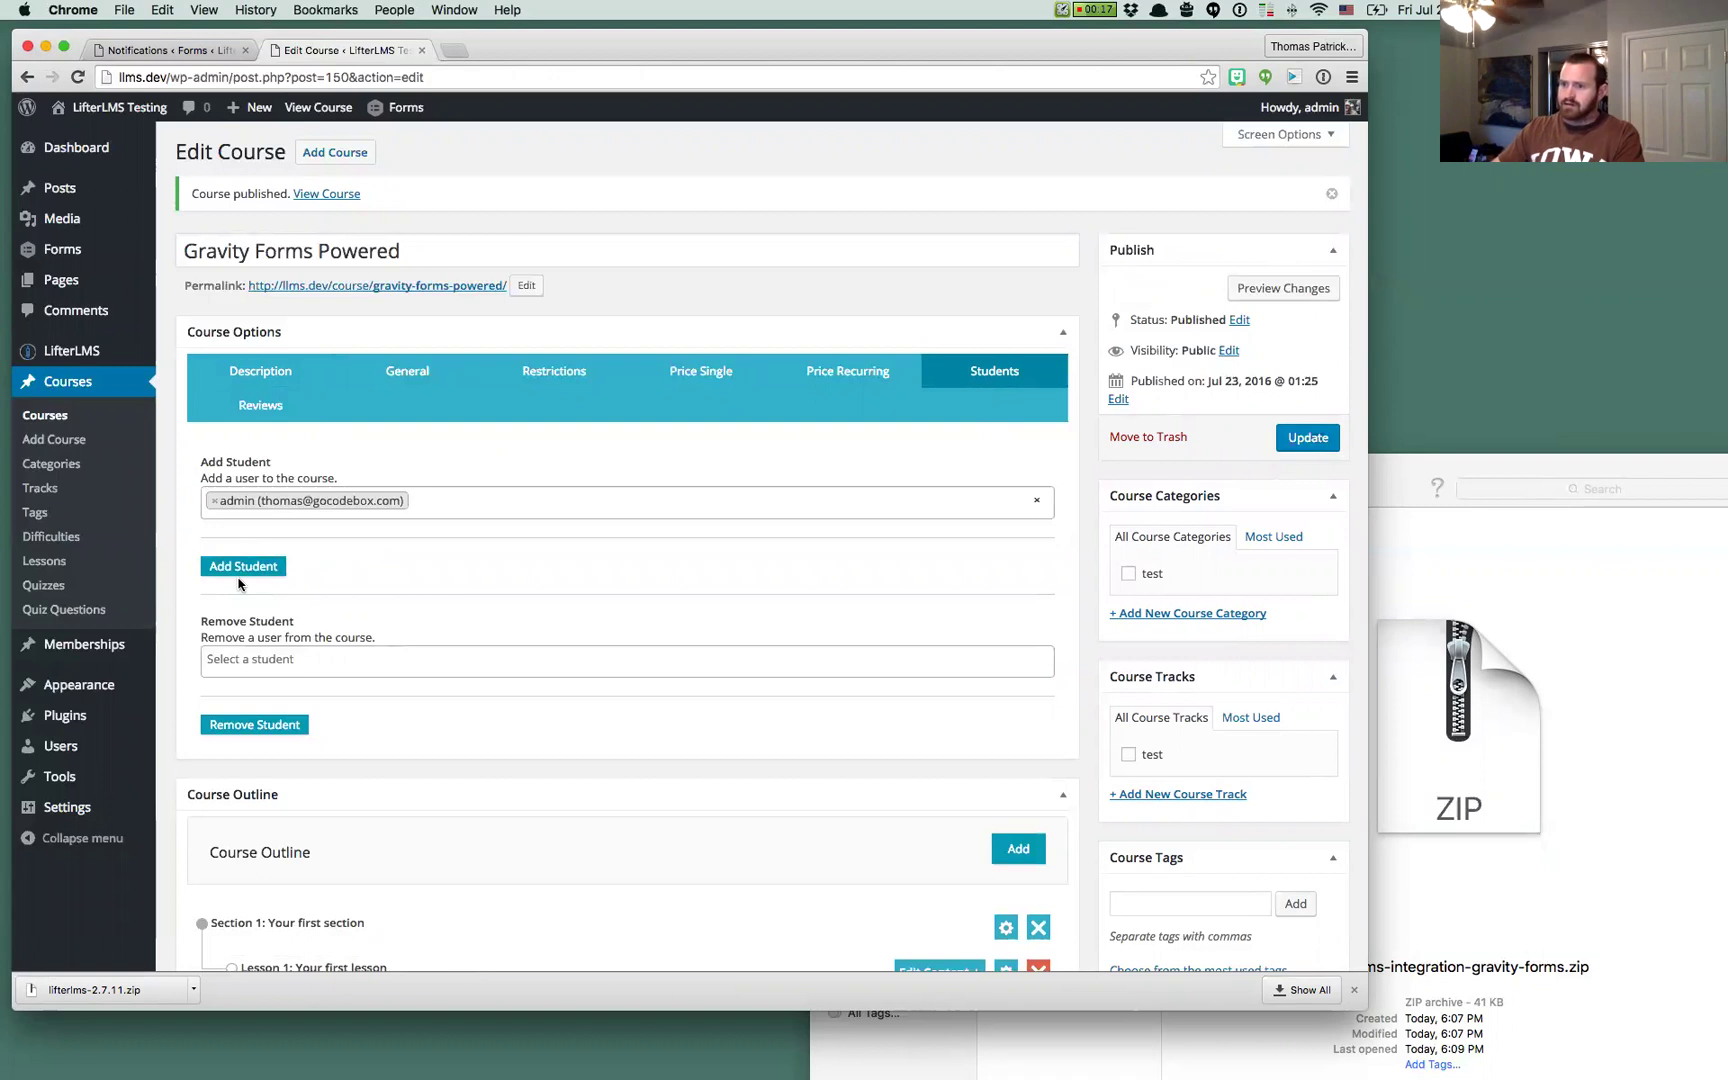
left_click(235, 568)
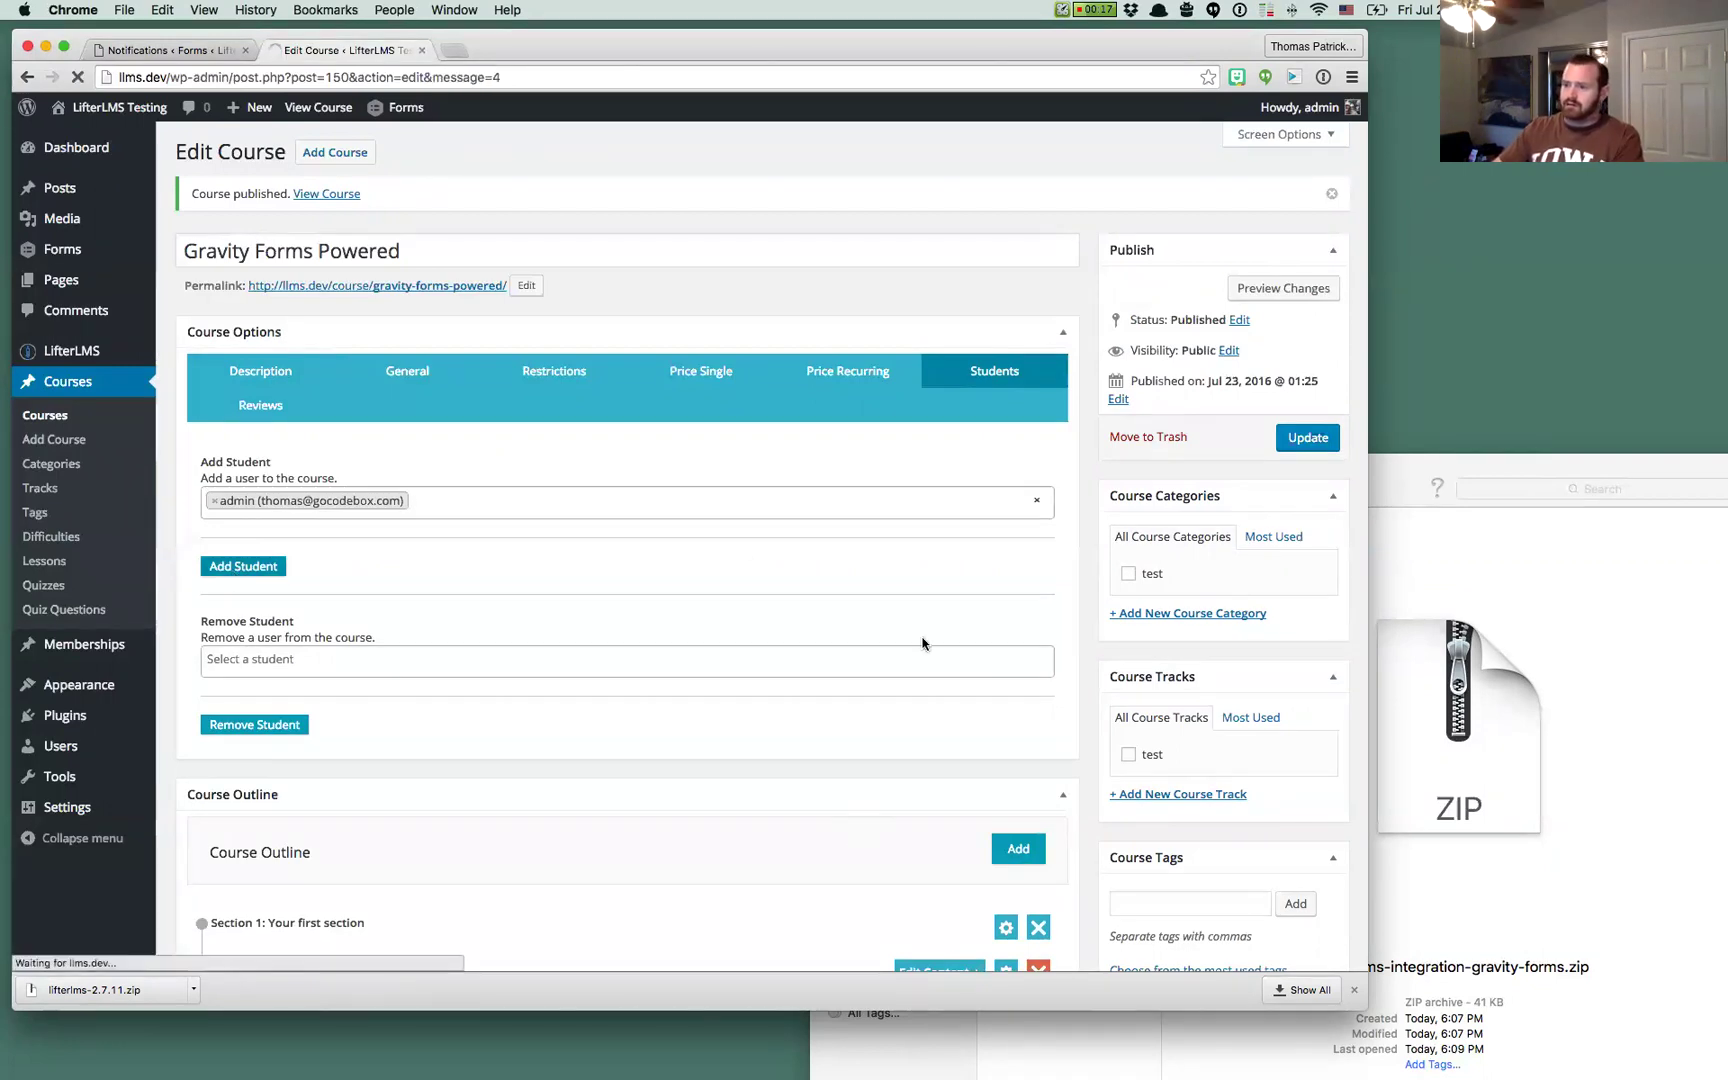
scroll(645, 451, "down", 15)
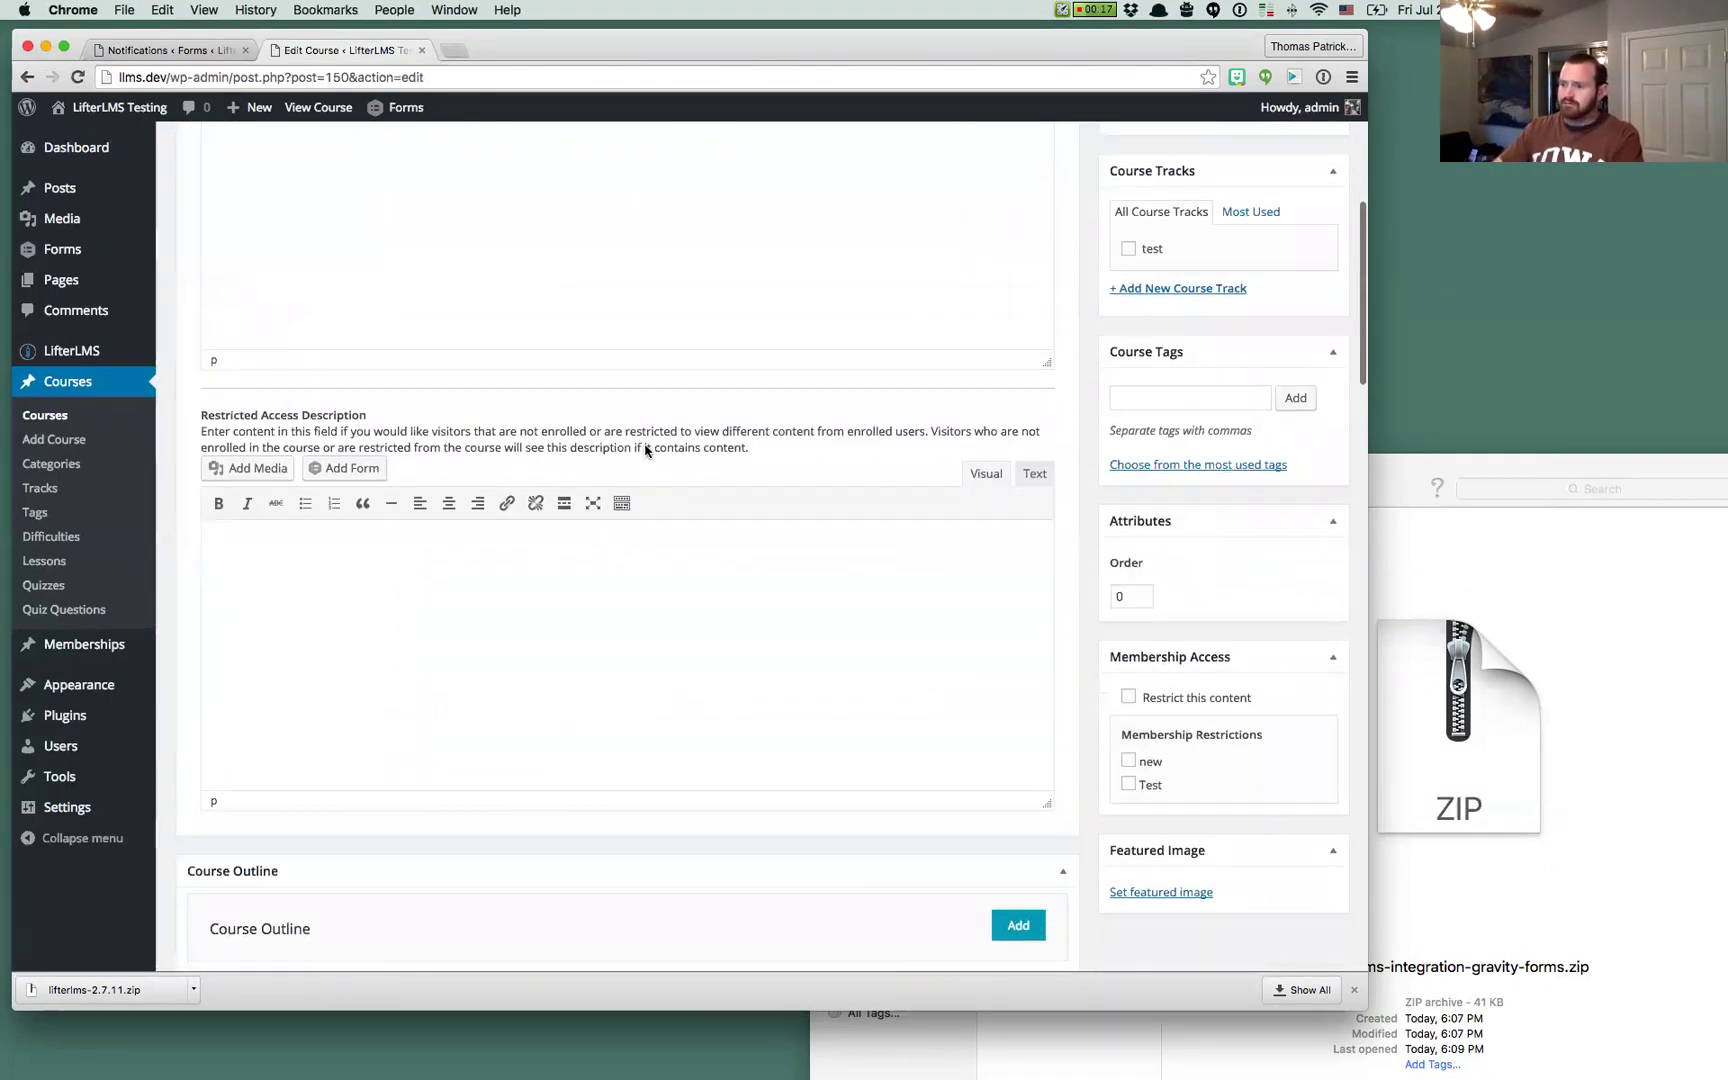
Insert Lesson Form with AJAX enabled into Your first lesson and view the lesson page
left_click(971, 360)
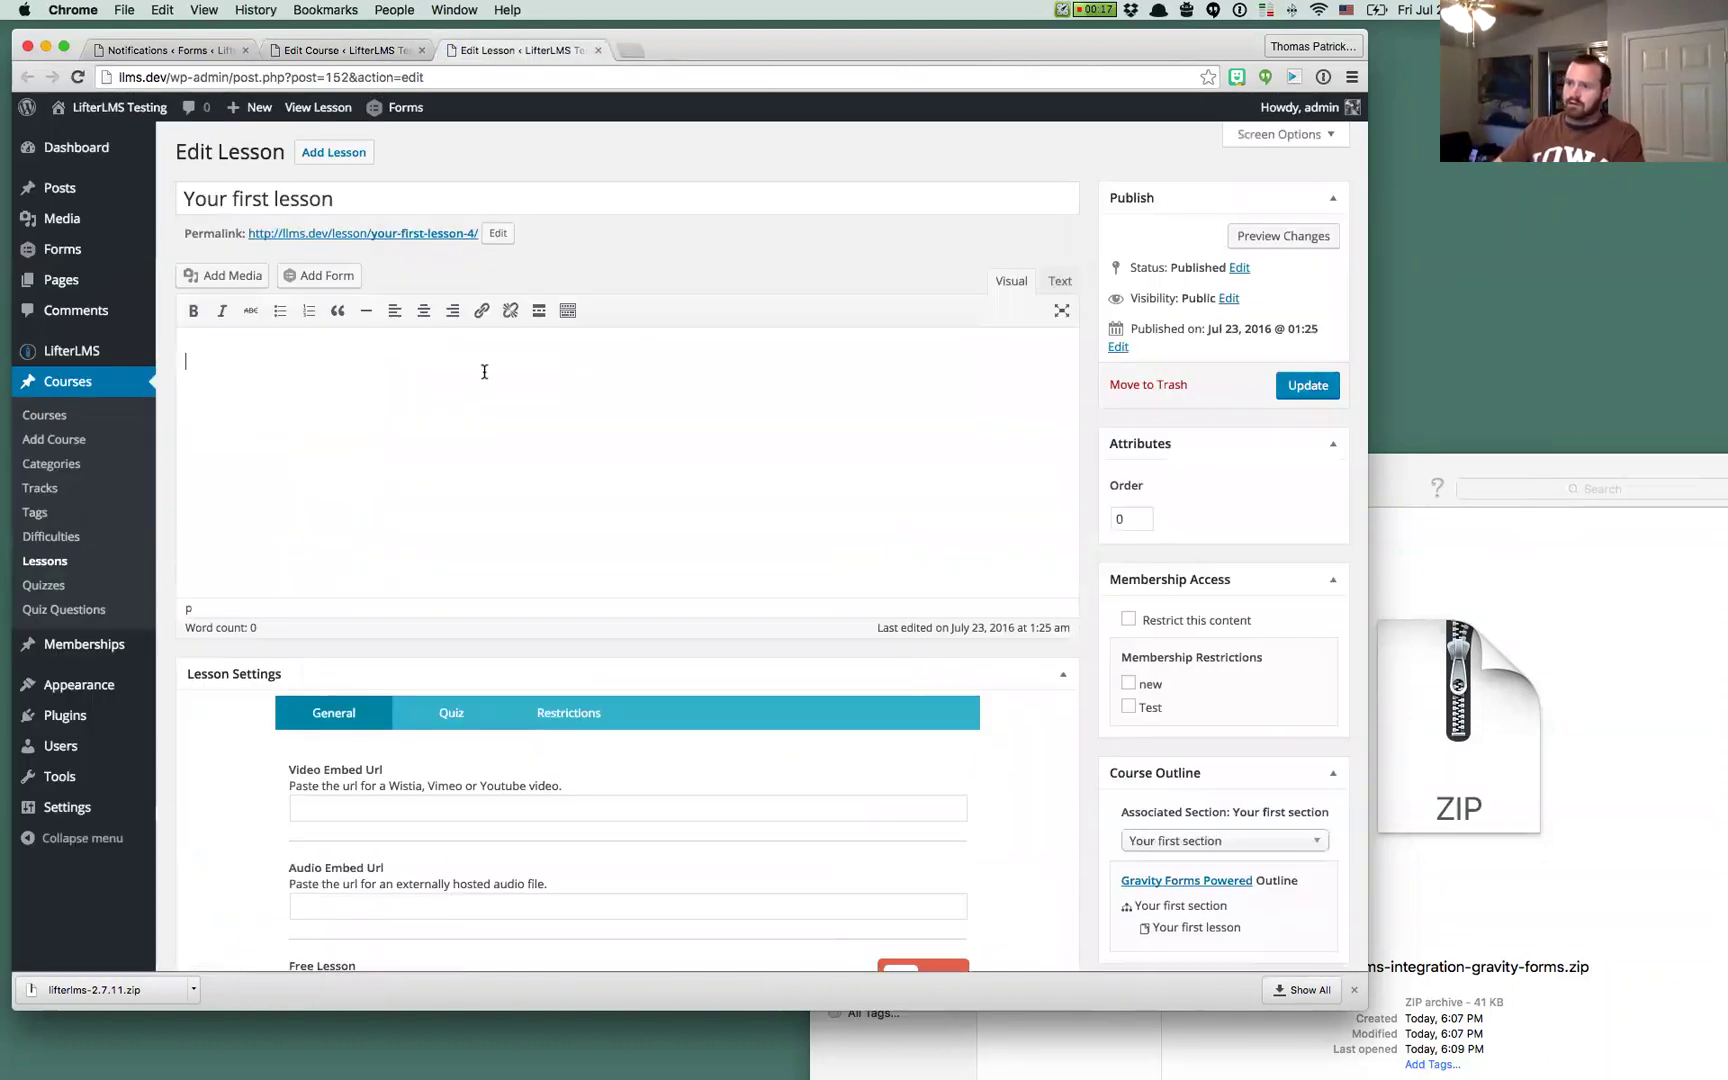
left_click(314, 277)
left_click(418, 279)
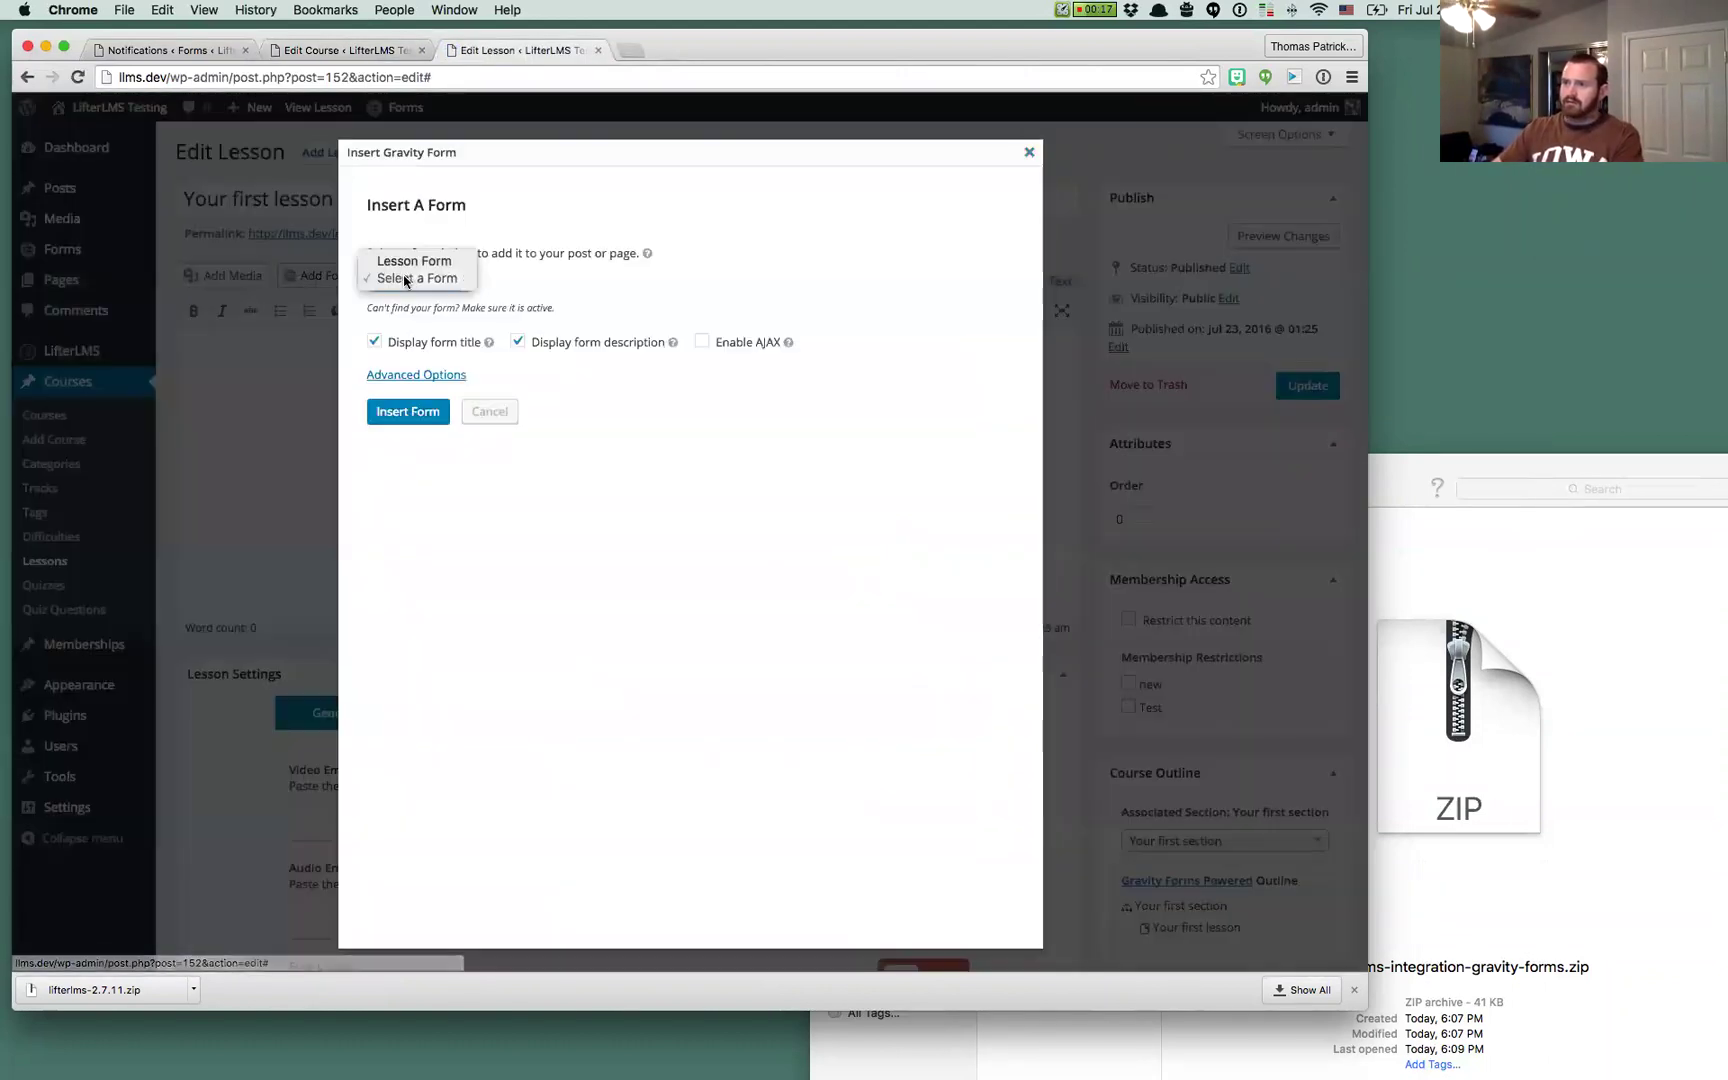
left_click(400, 262)
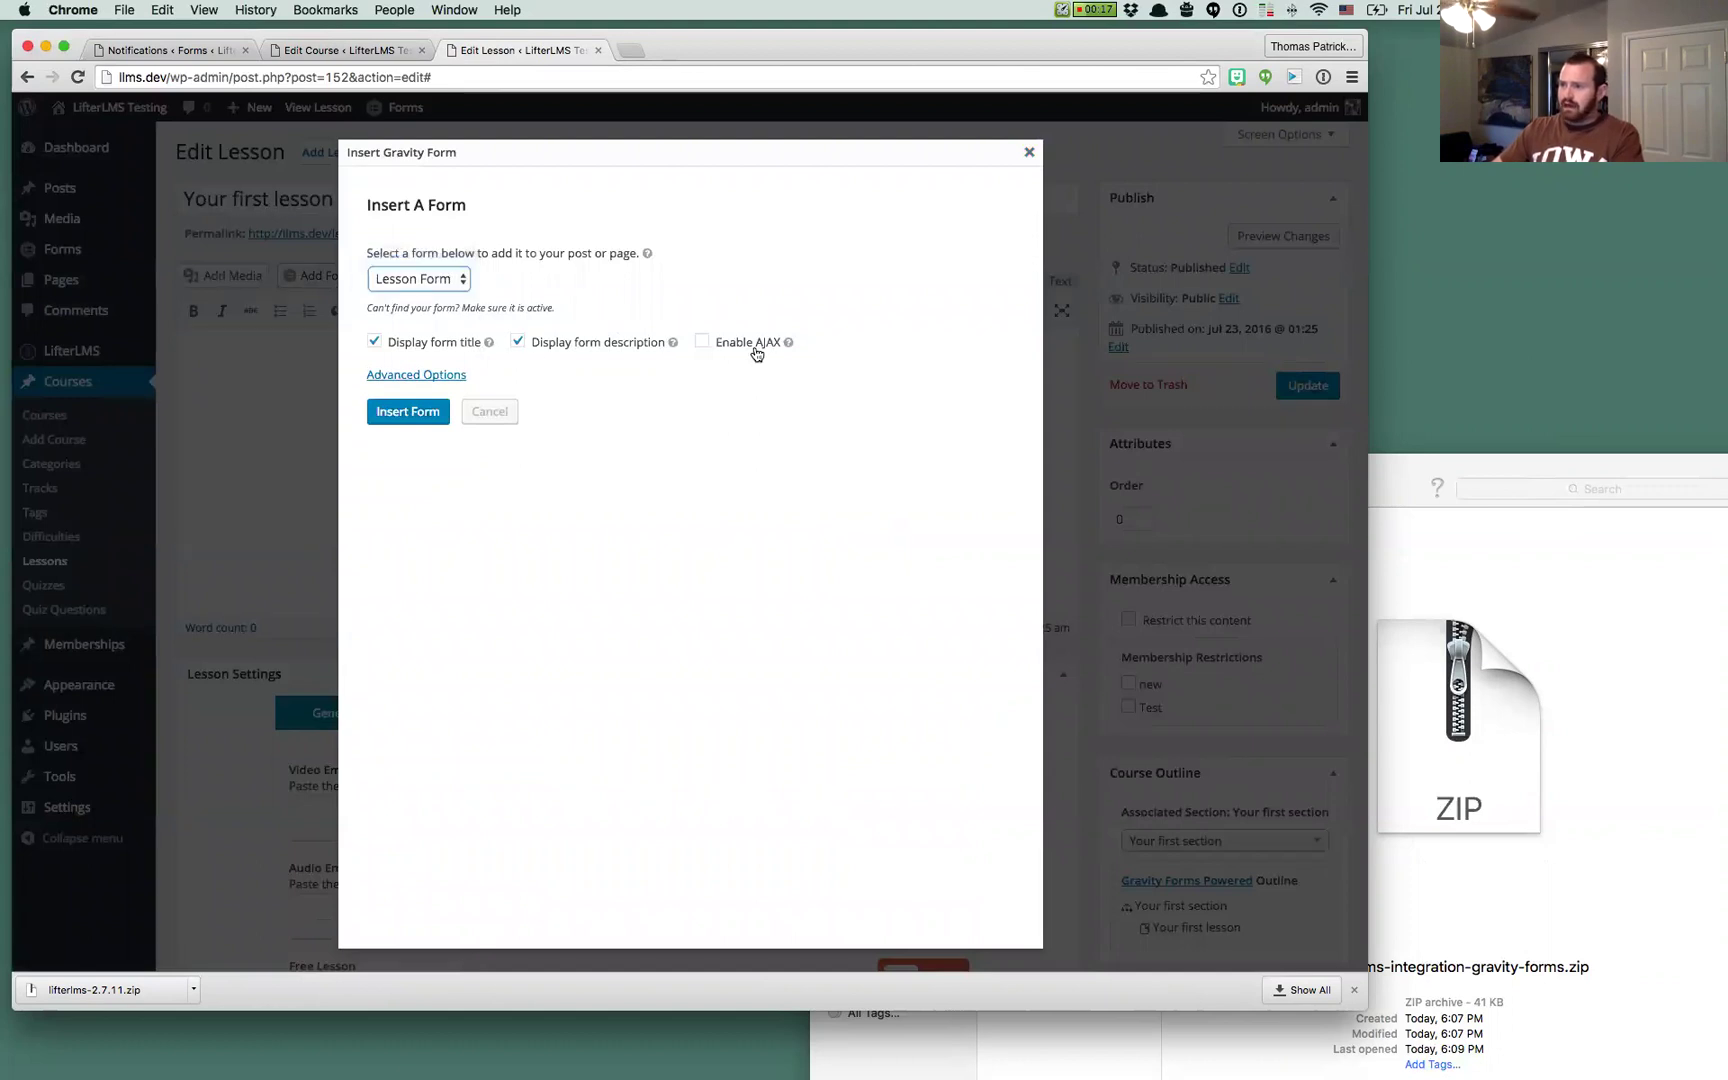
left_click(736, 344)
left_click(406, 415)
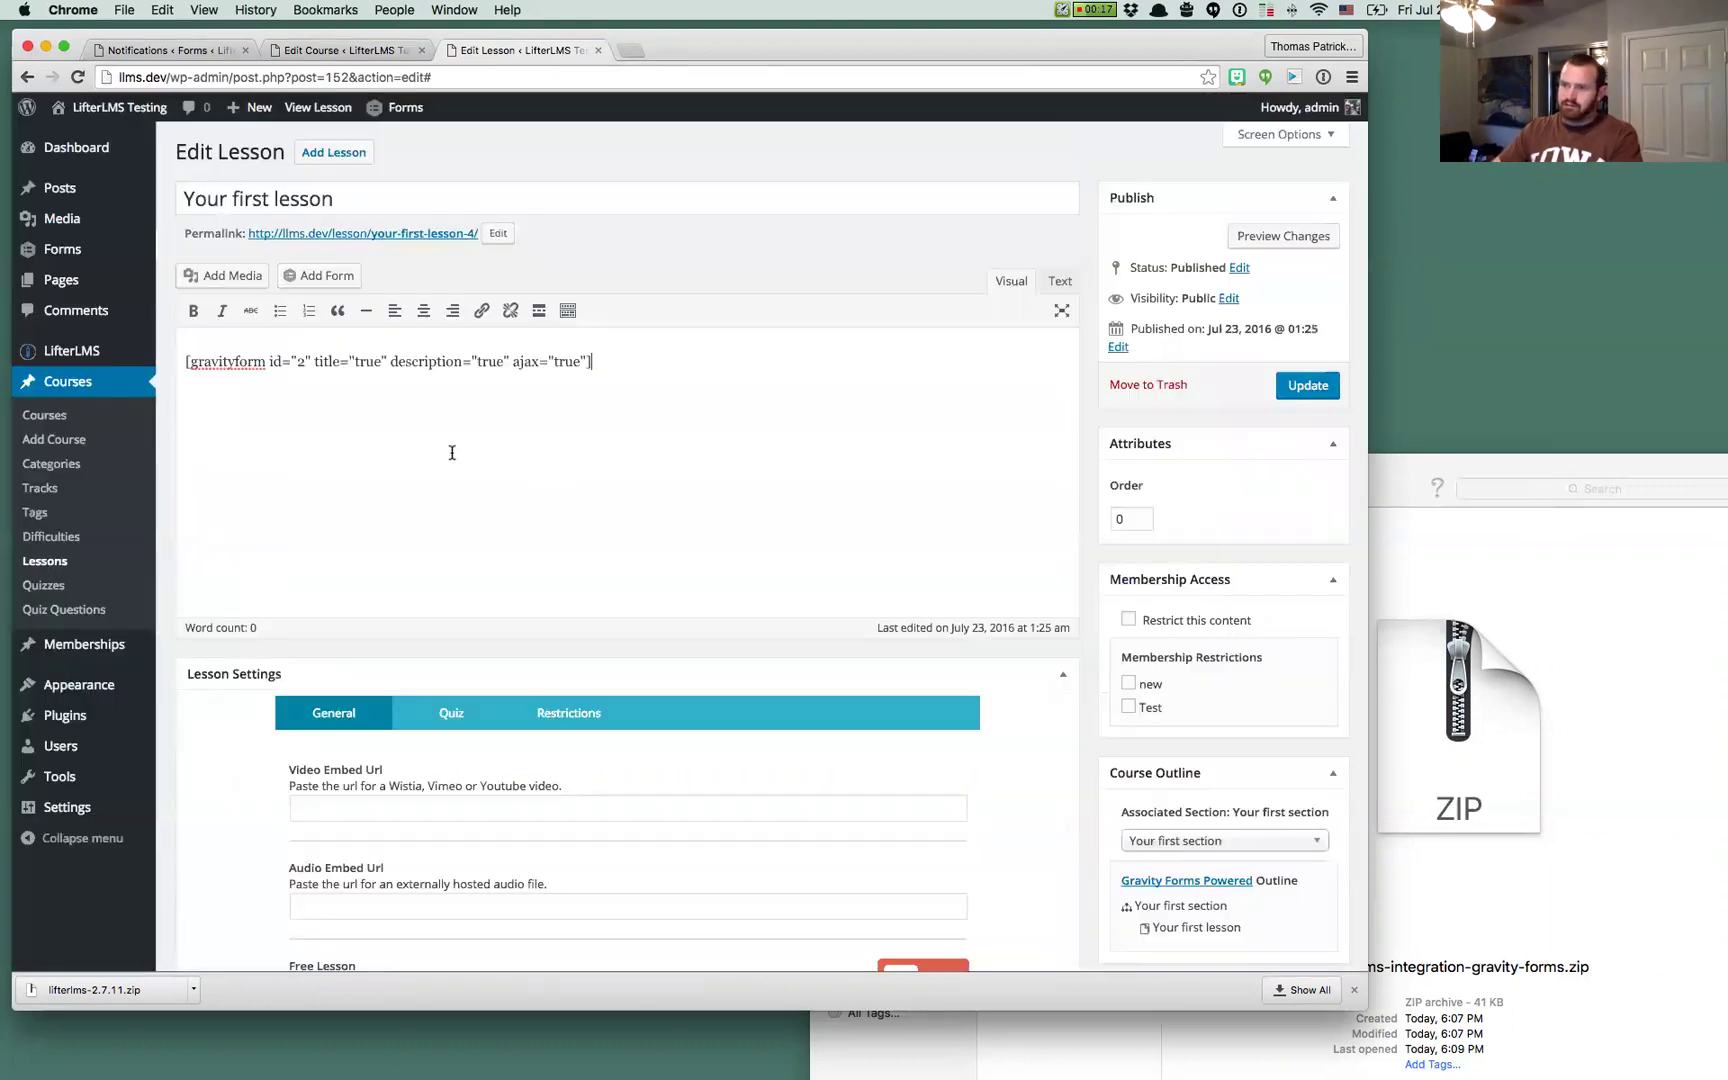
triple_click(632, 370)
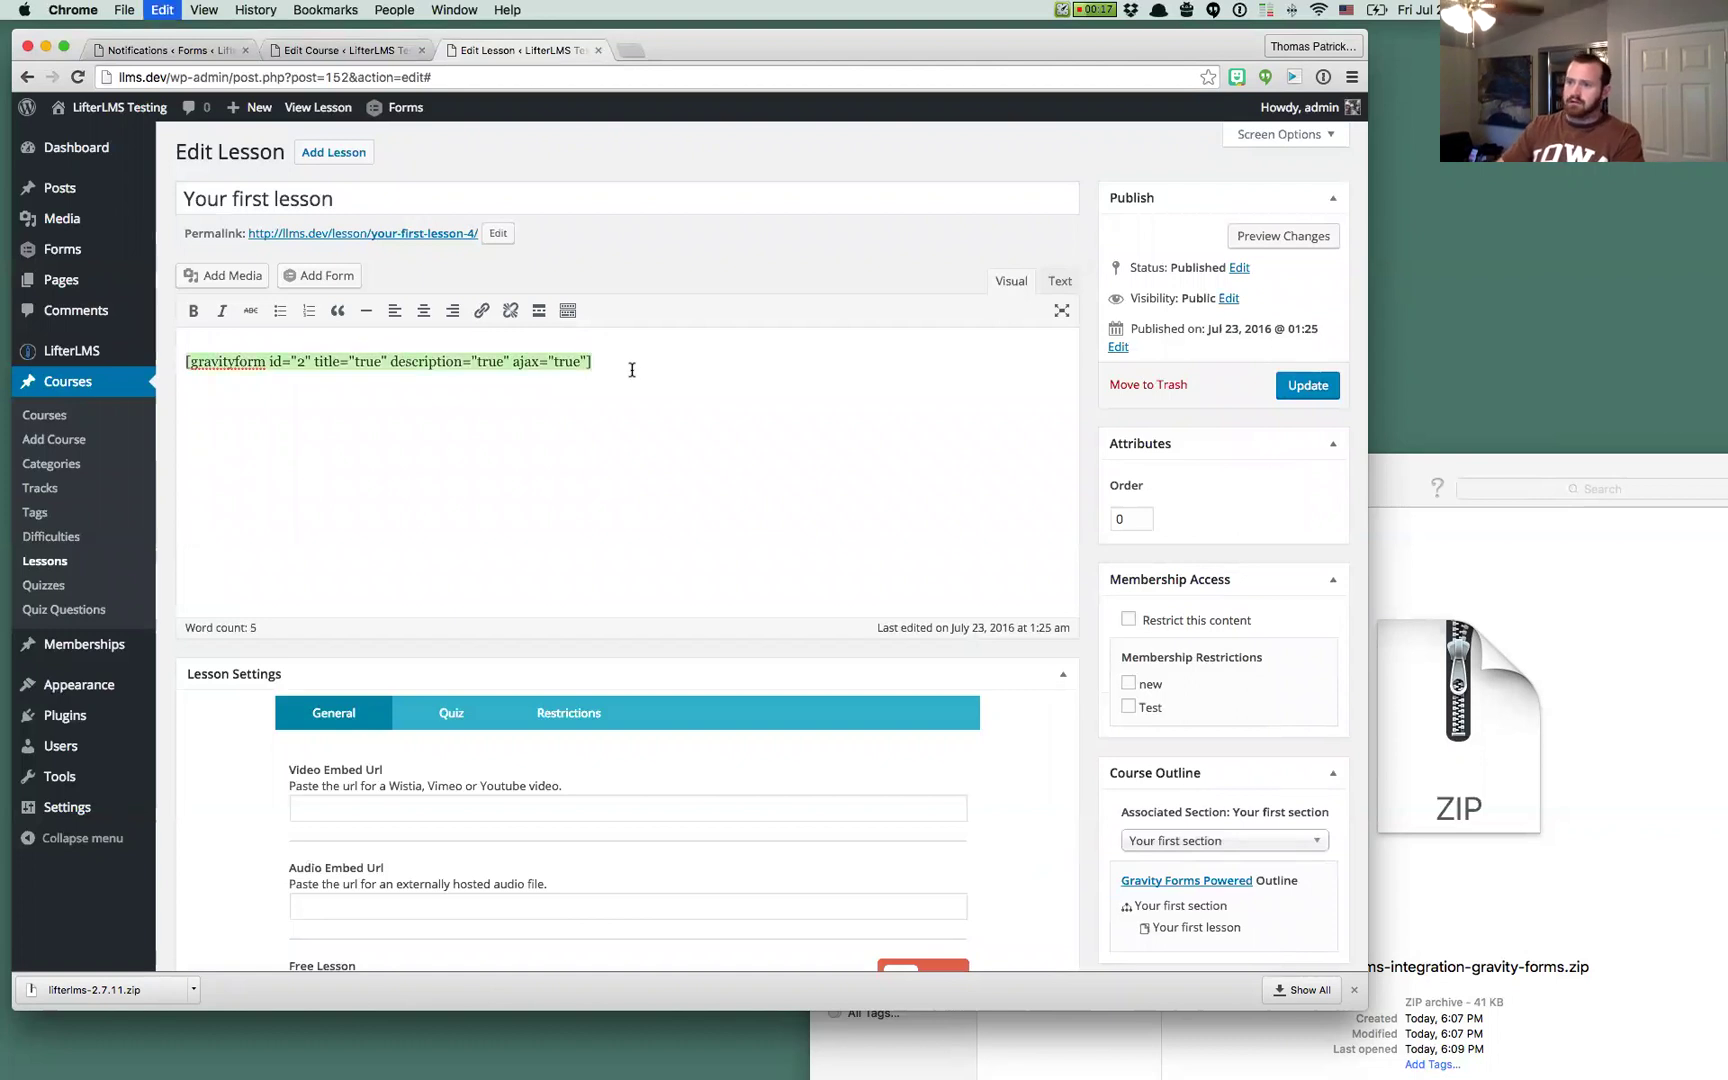
left_click(330, 108, "super")
Swap the lesson's form shortcode for a lorem ipsum paragraph, update, and reload the lesson page
left_click(736, 52)
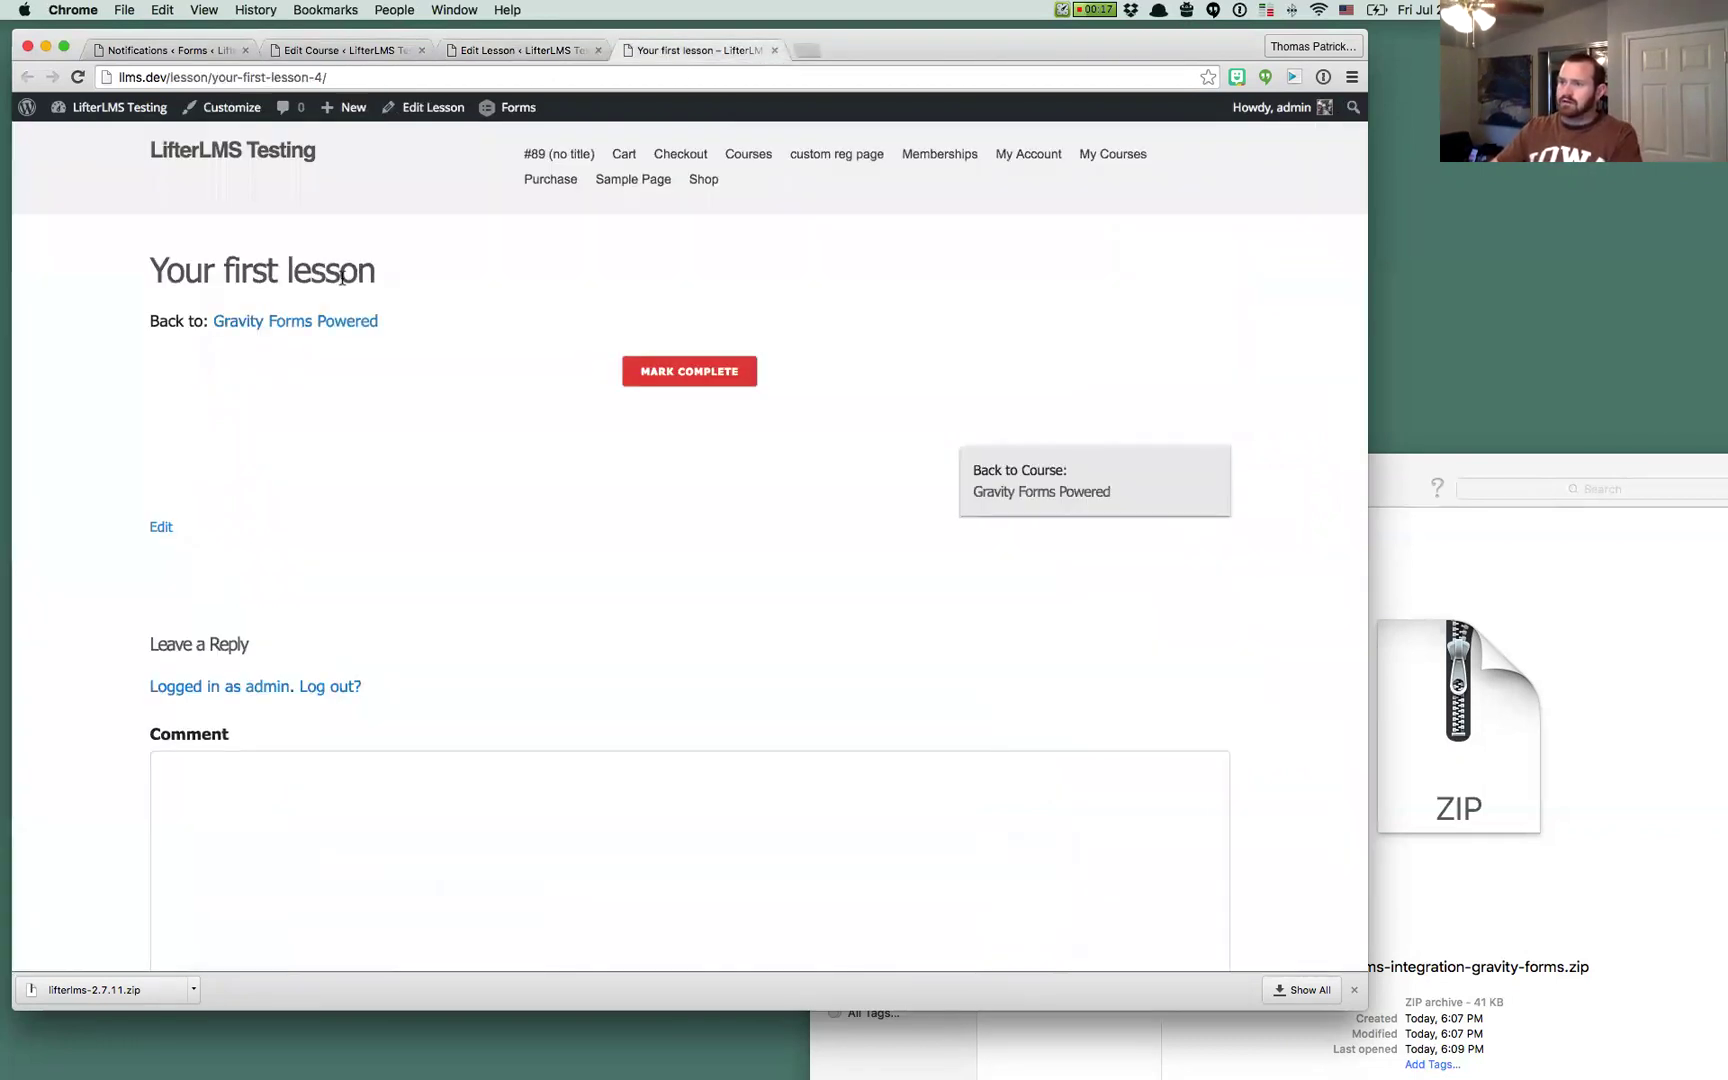
left_click(530, 50)
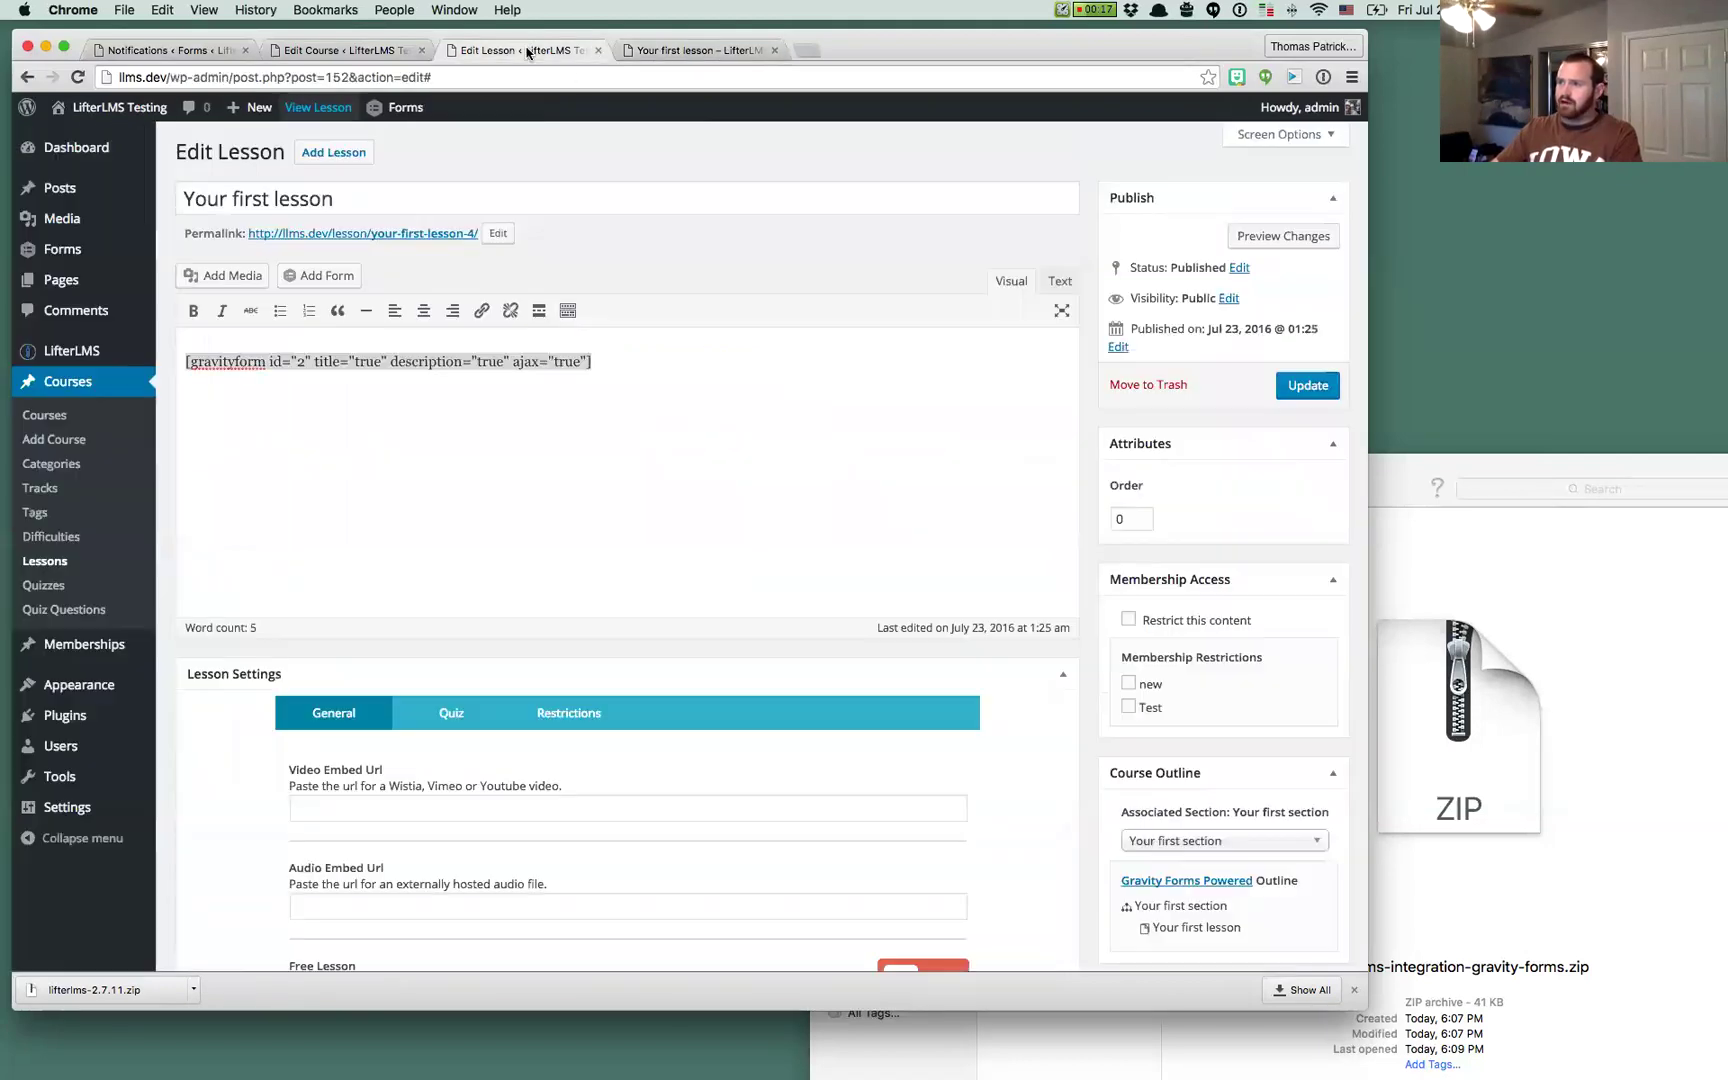
left_click(700, 50)
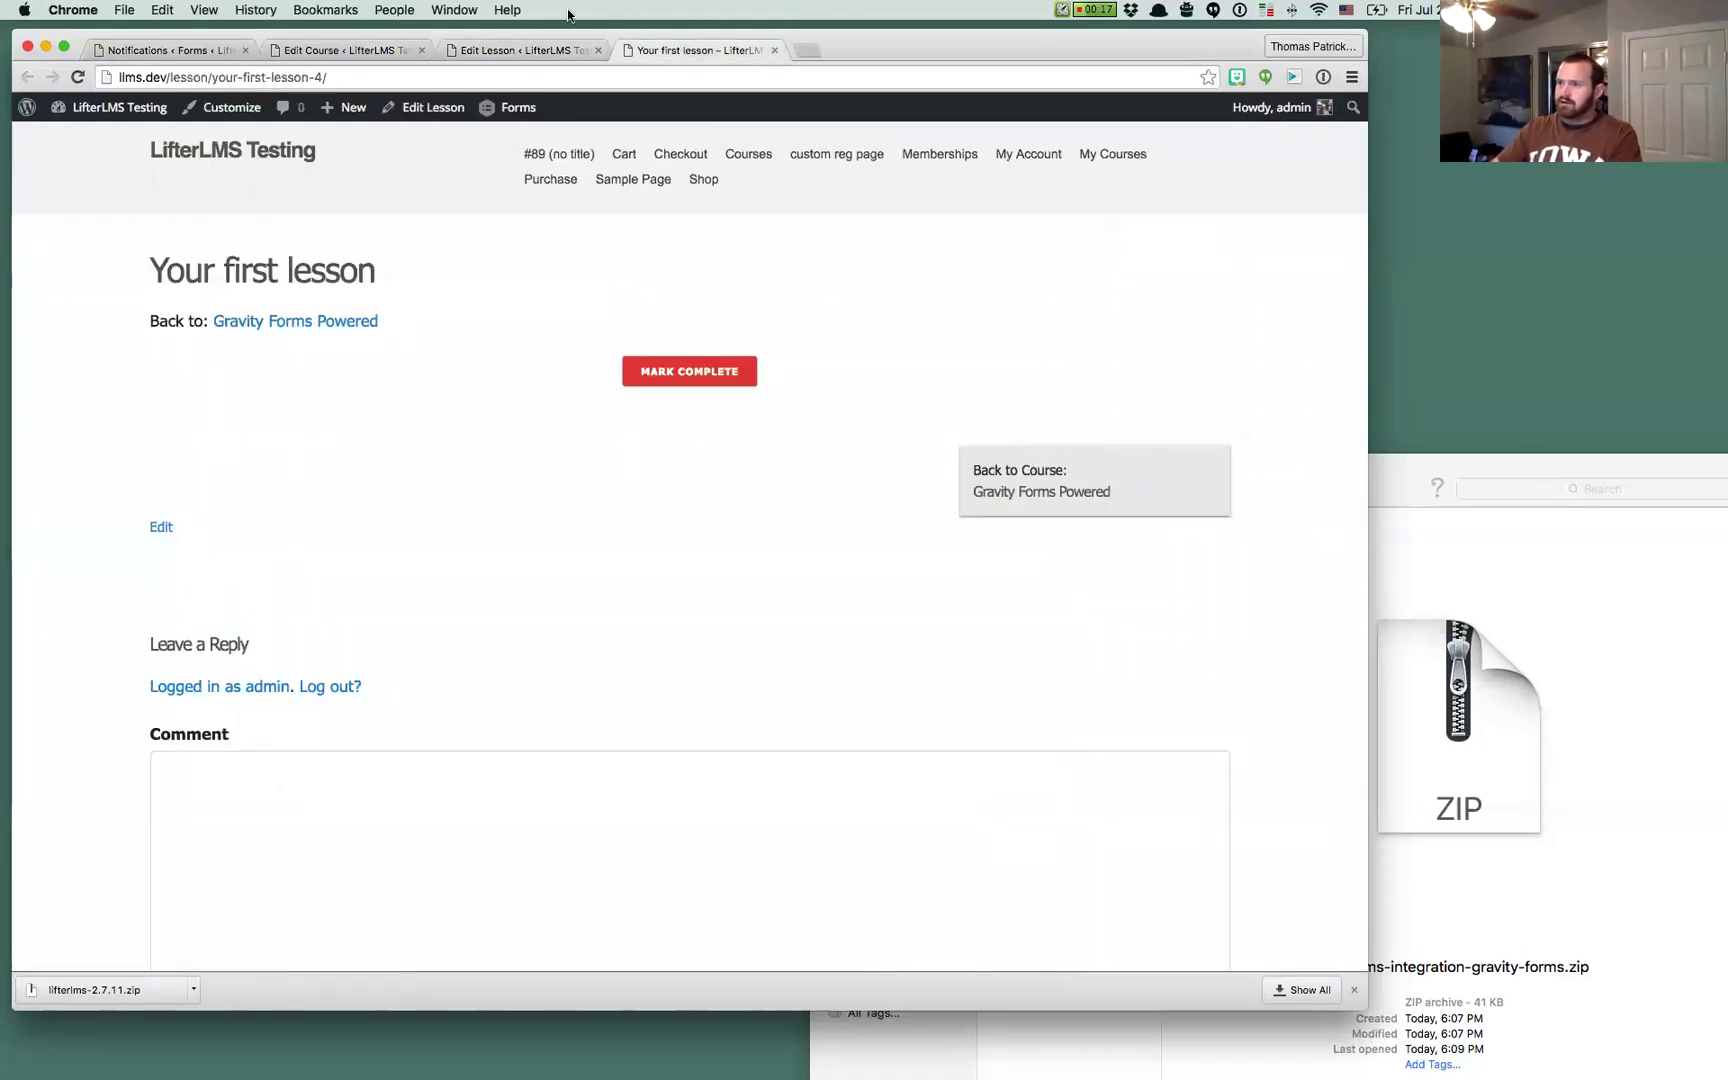
left_click(516, 54)
key("super+a")
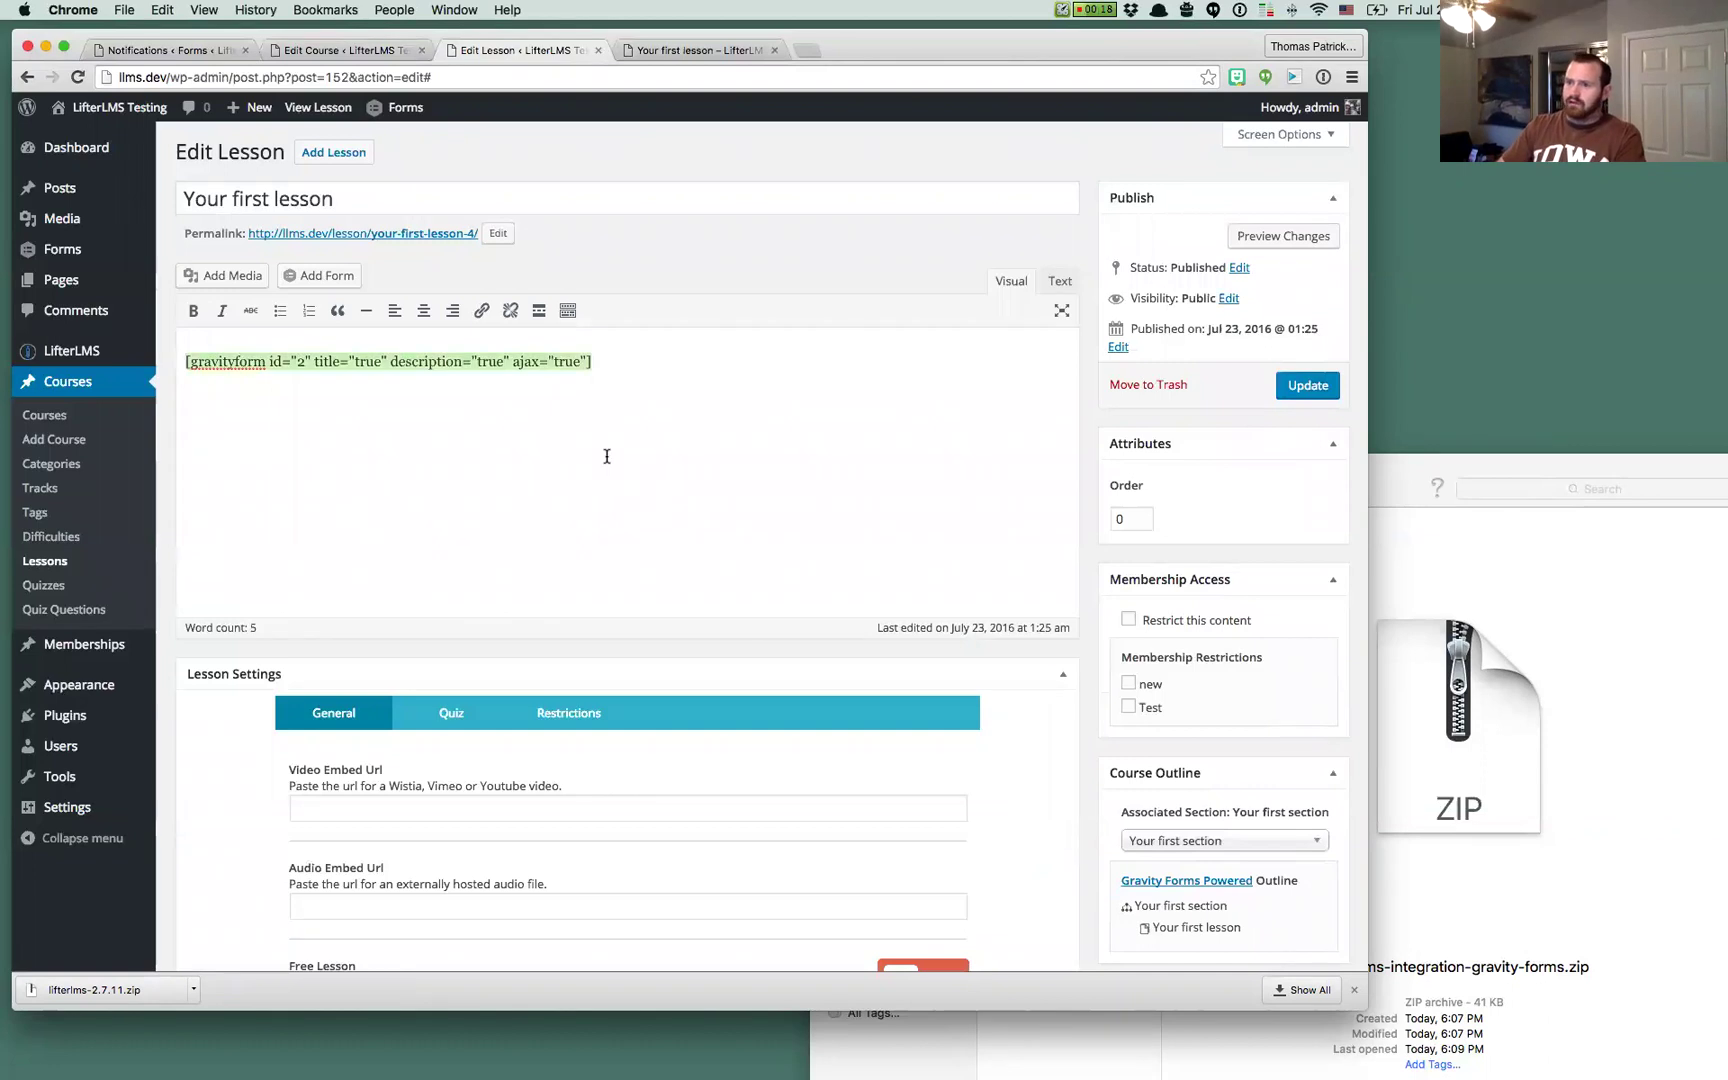
key("BackSpace")
key("alt+space")
type("lip")
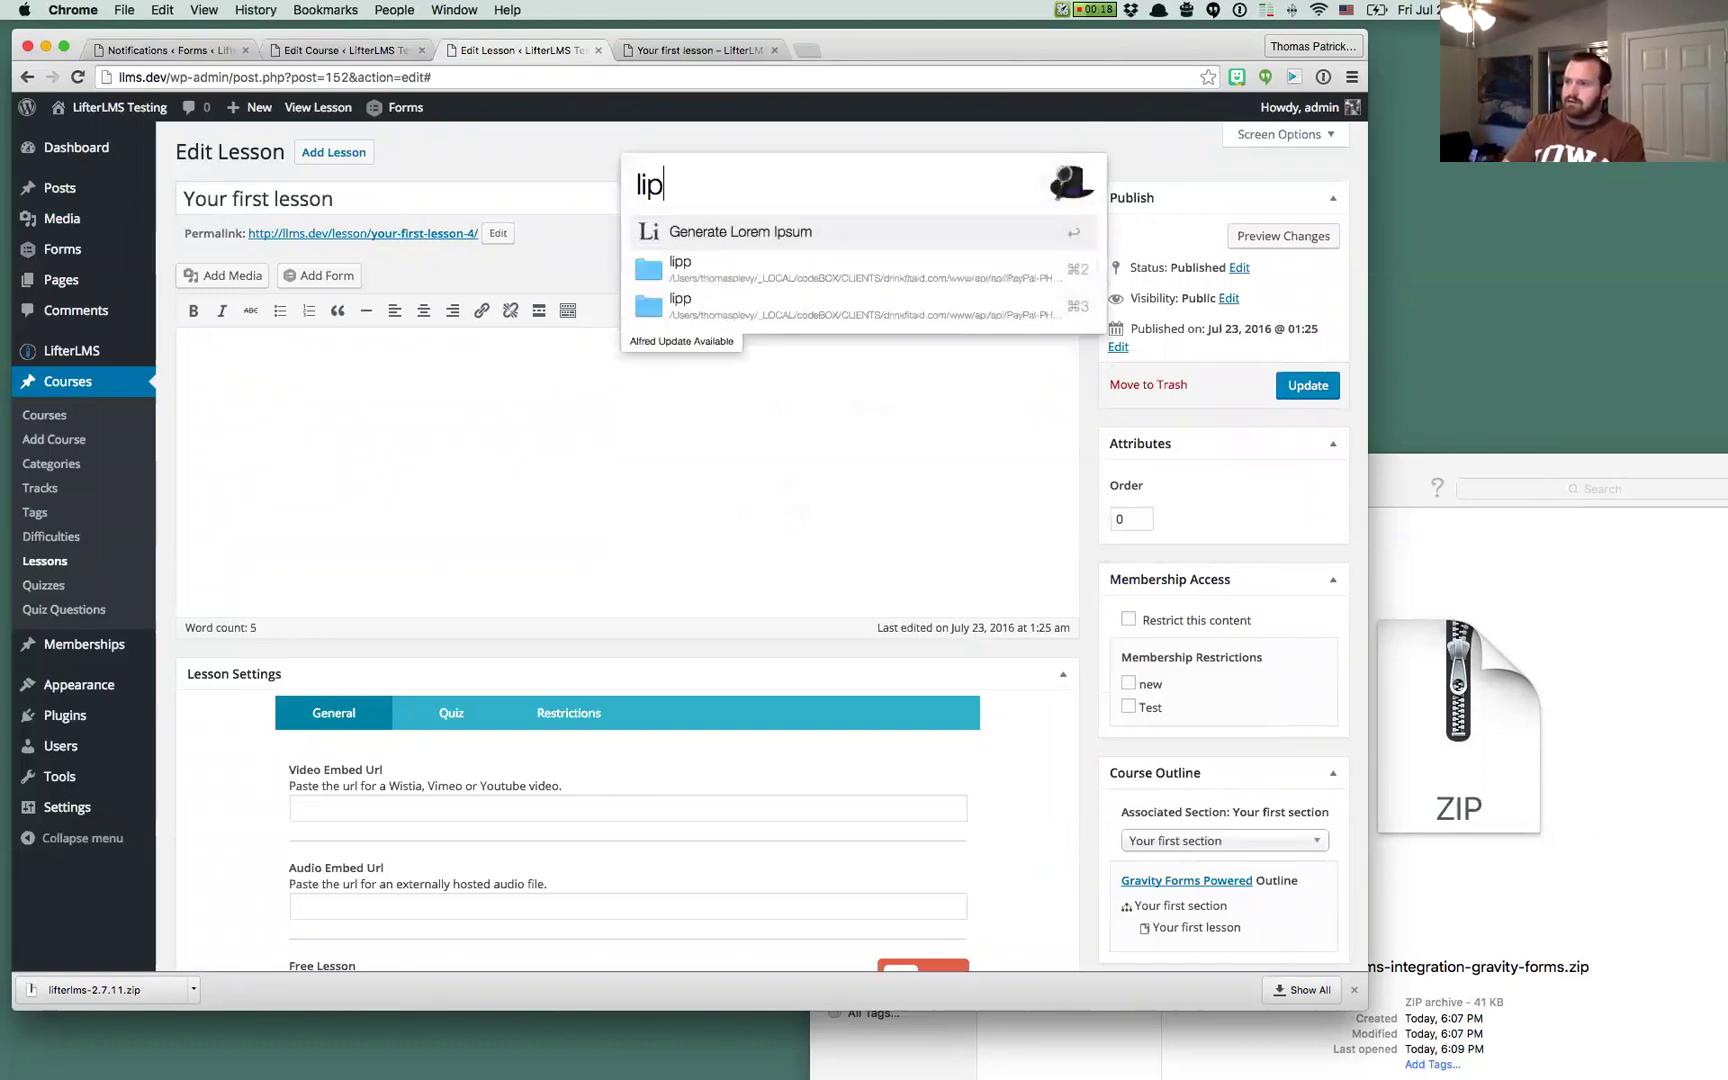
key("Return")
left_click(1296, 386)
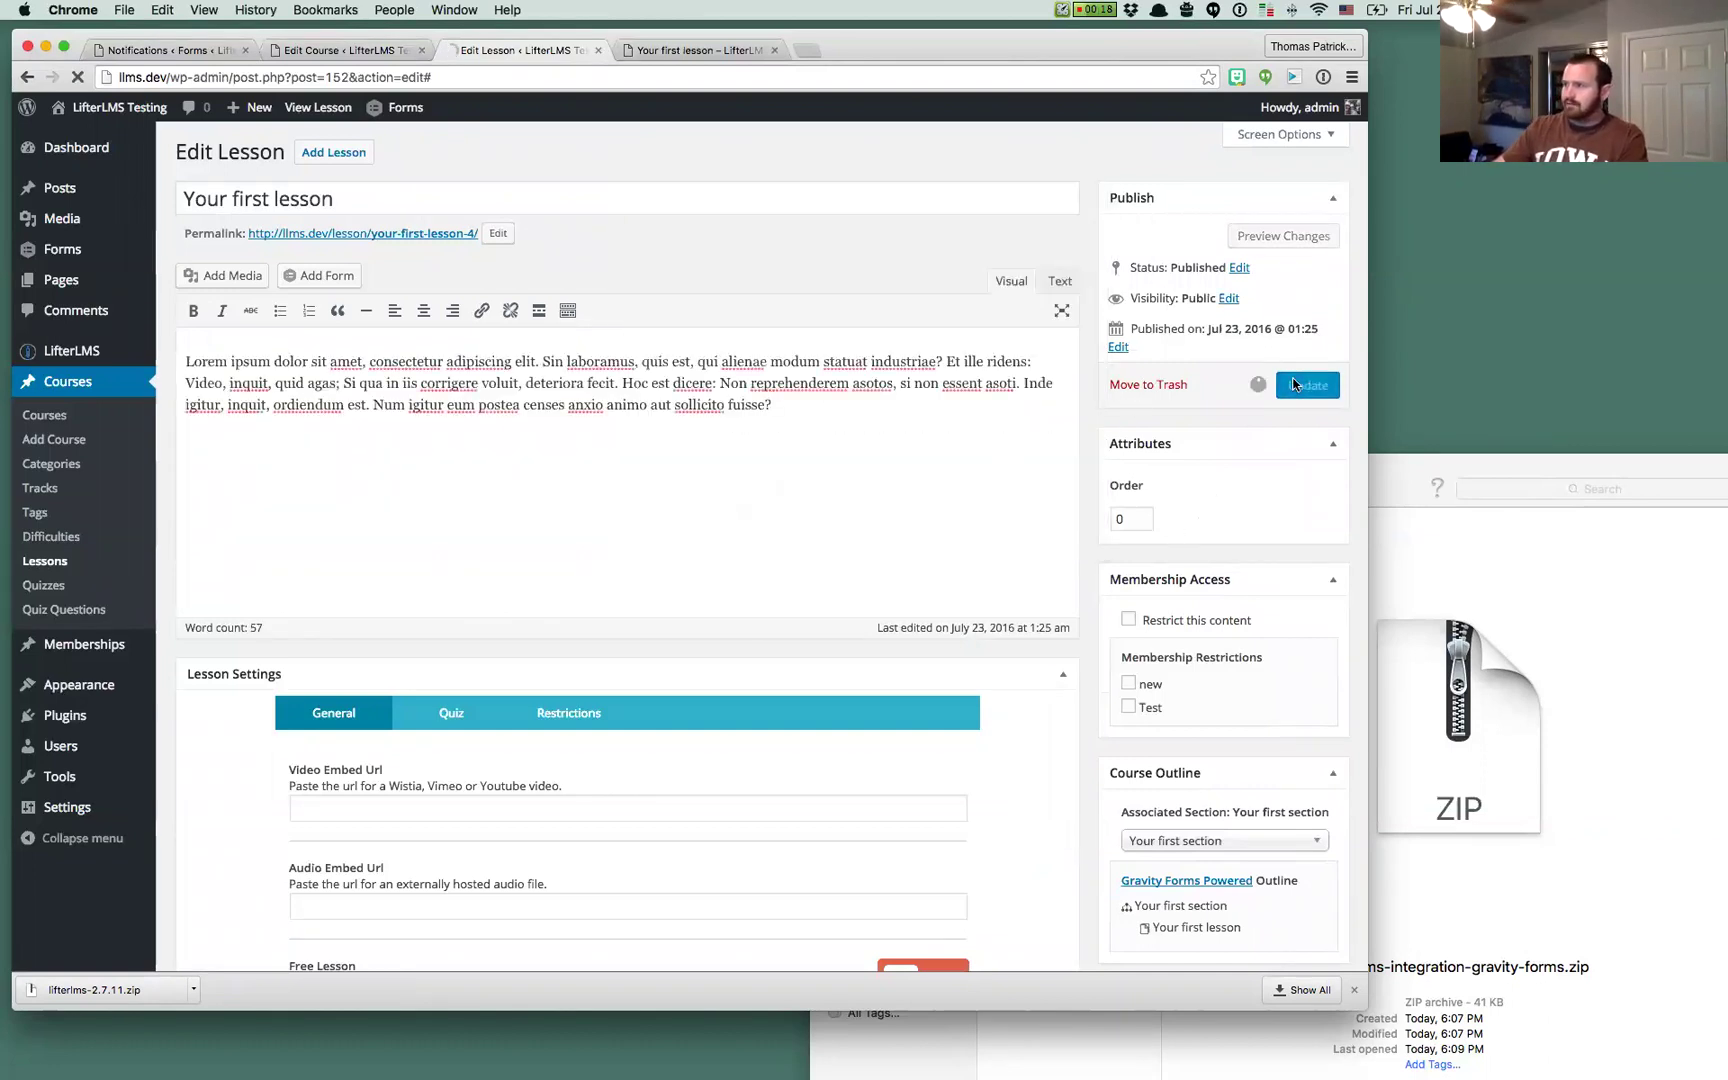
left_click(657, 54)
key("super+r")
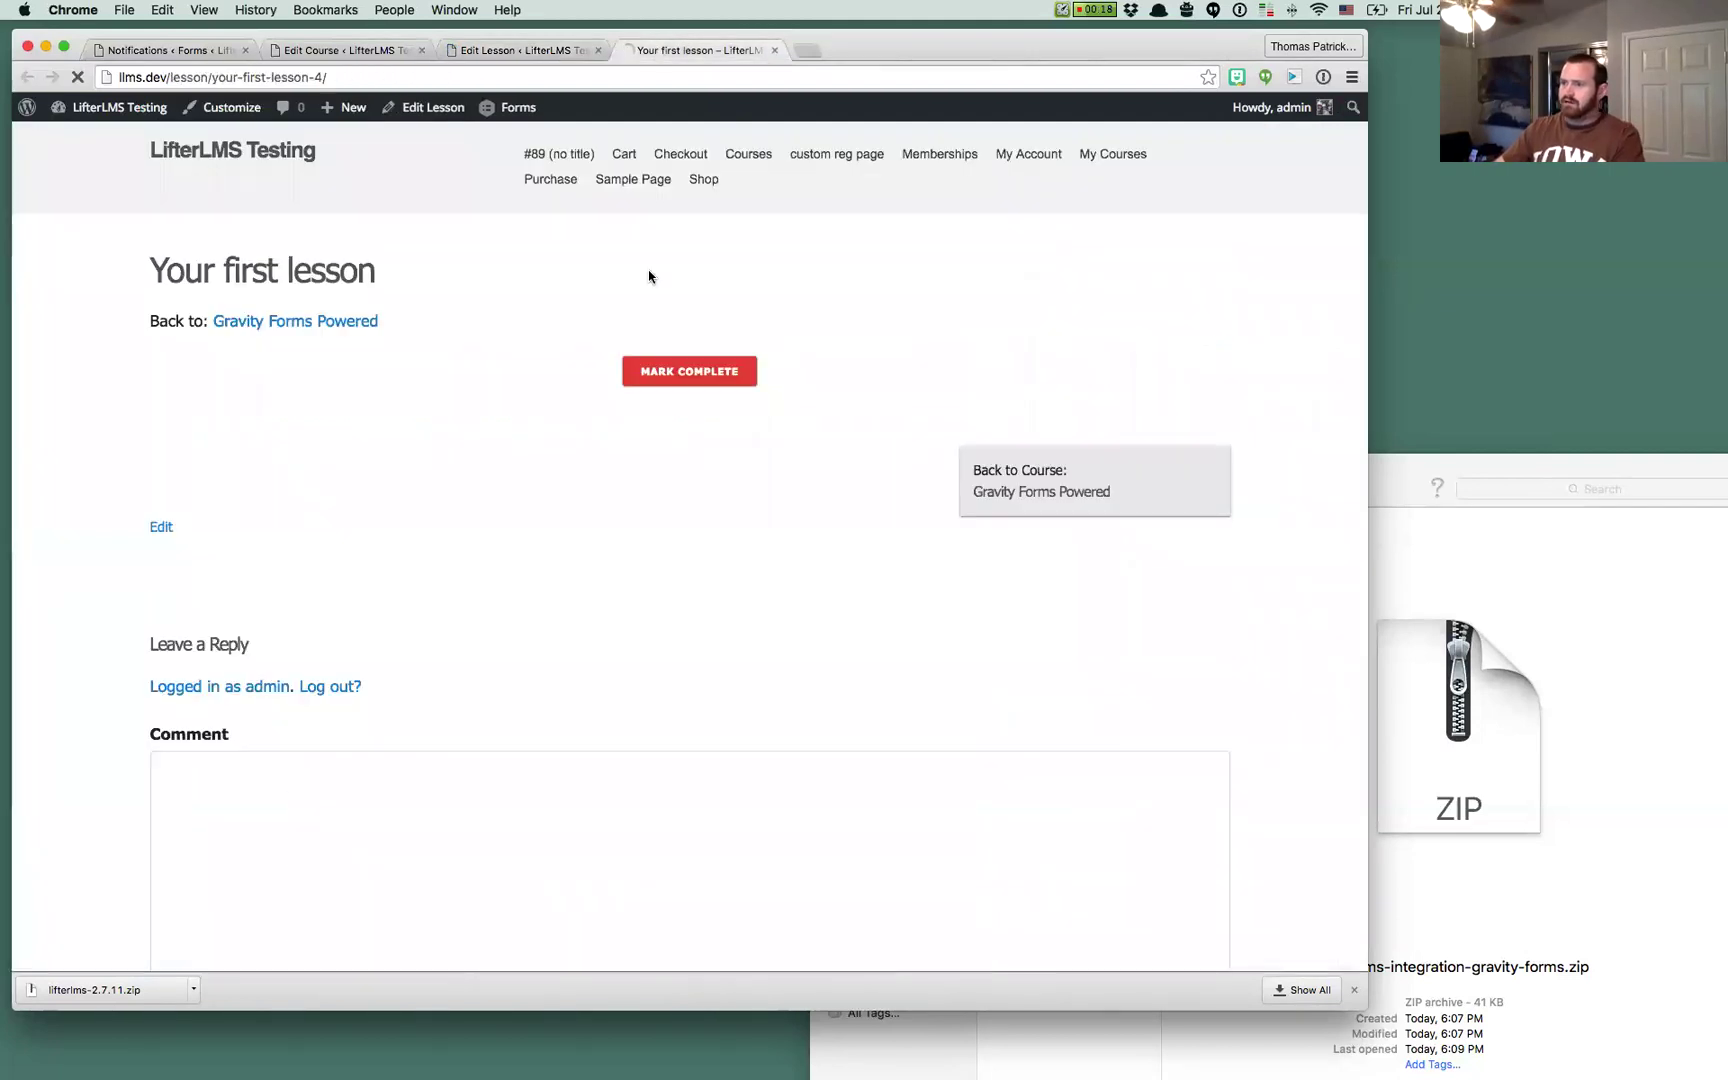
Paste the gravityform id 2 shortcode after the lorem paragraph and update the lesson
left_click(505, 48)
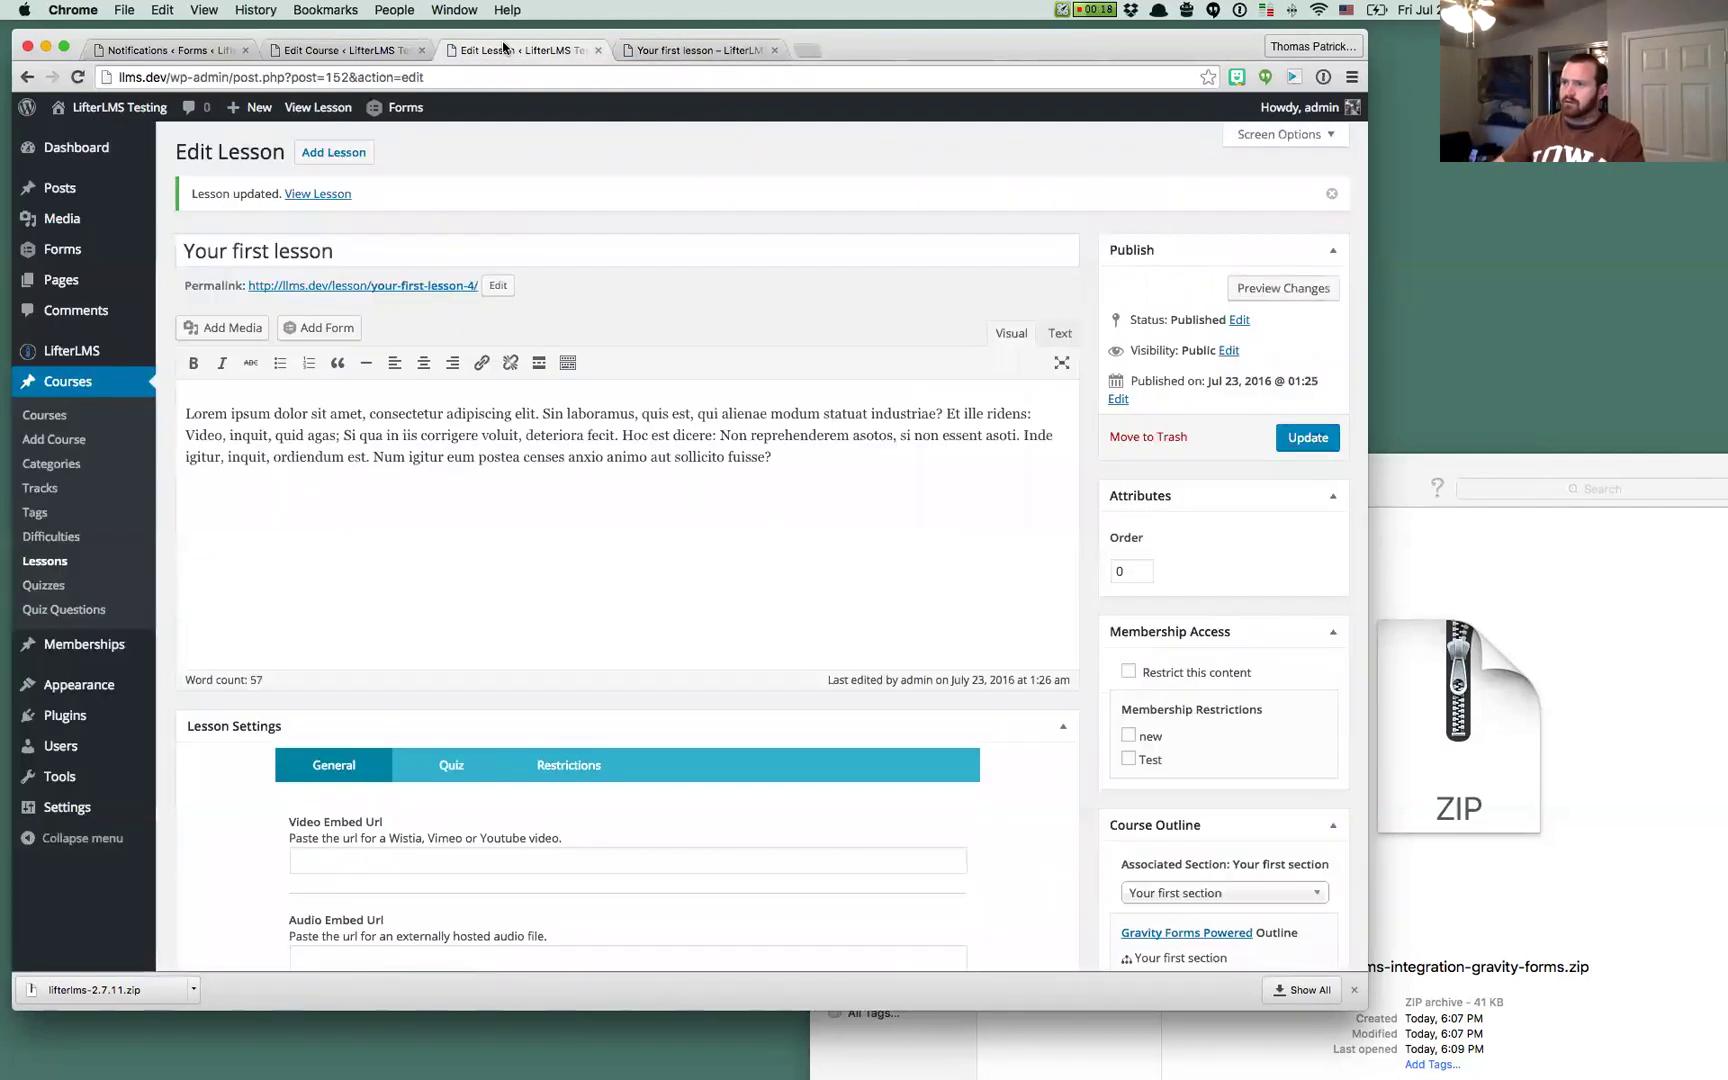
left_click(840, 497)
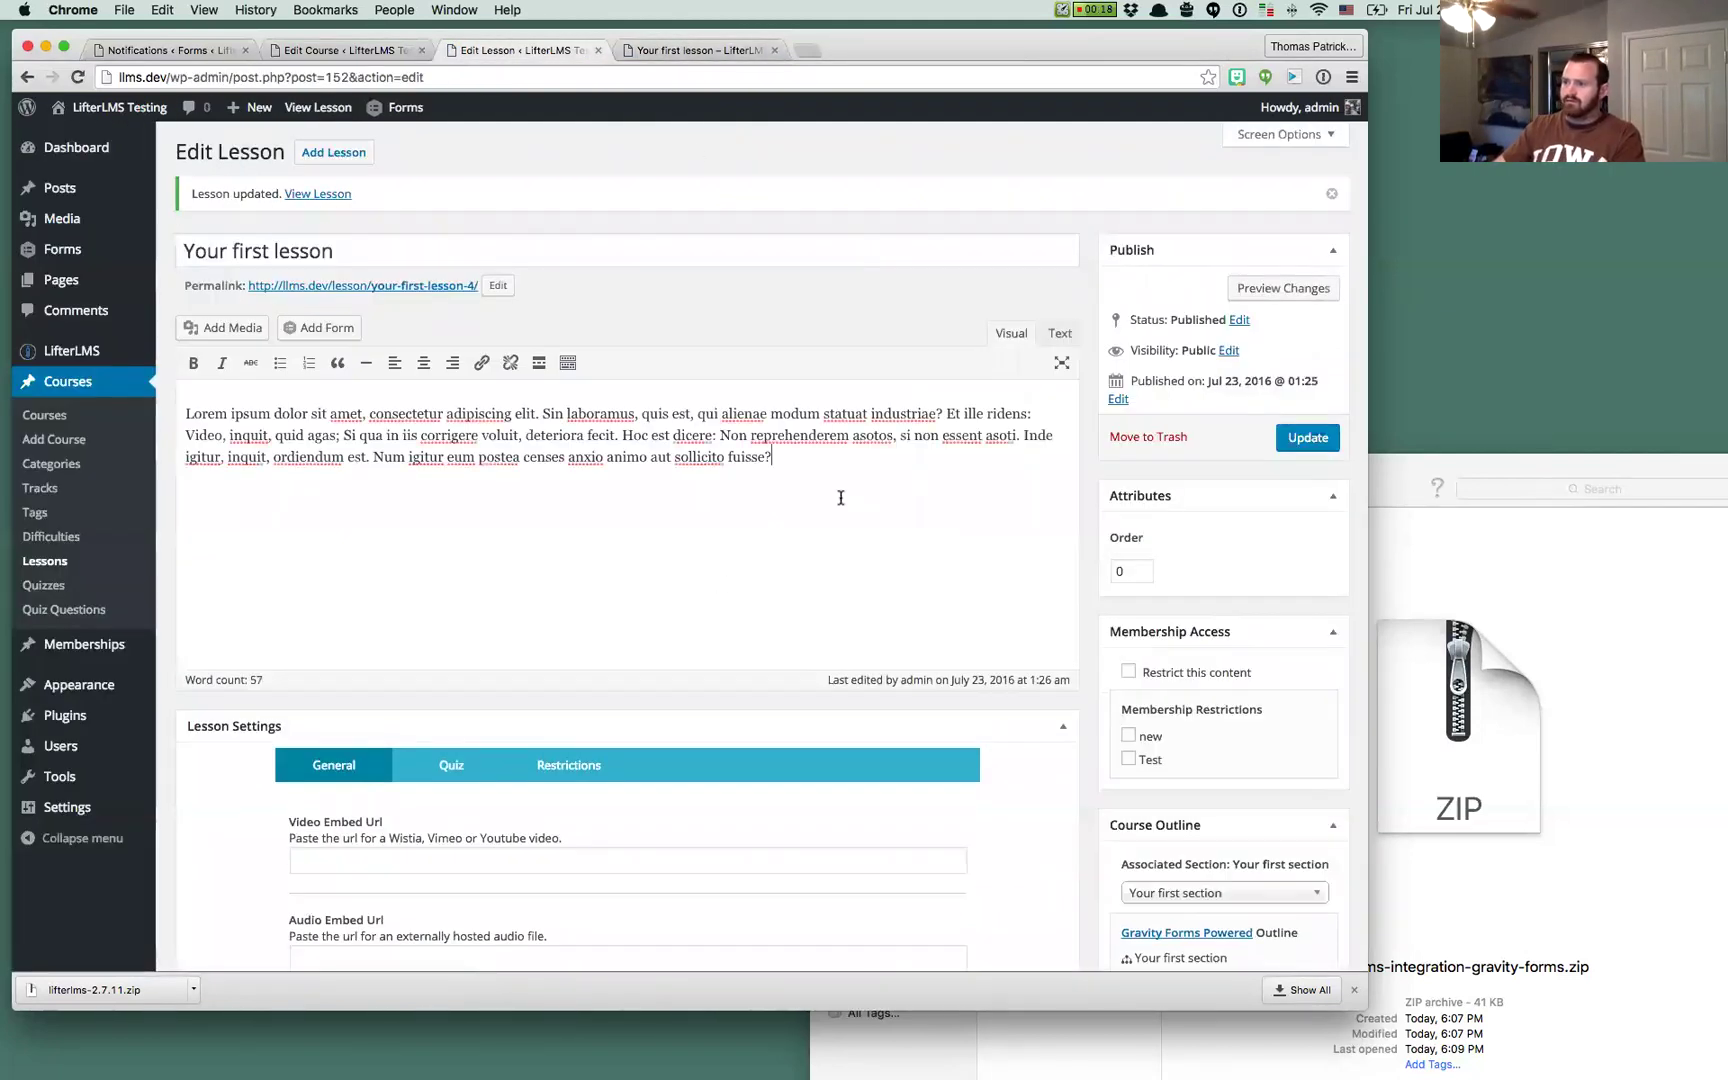
left_click(680, 48)
left_click(527, 57)
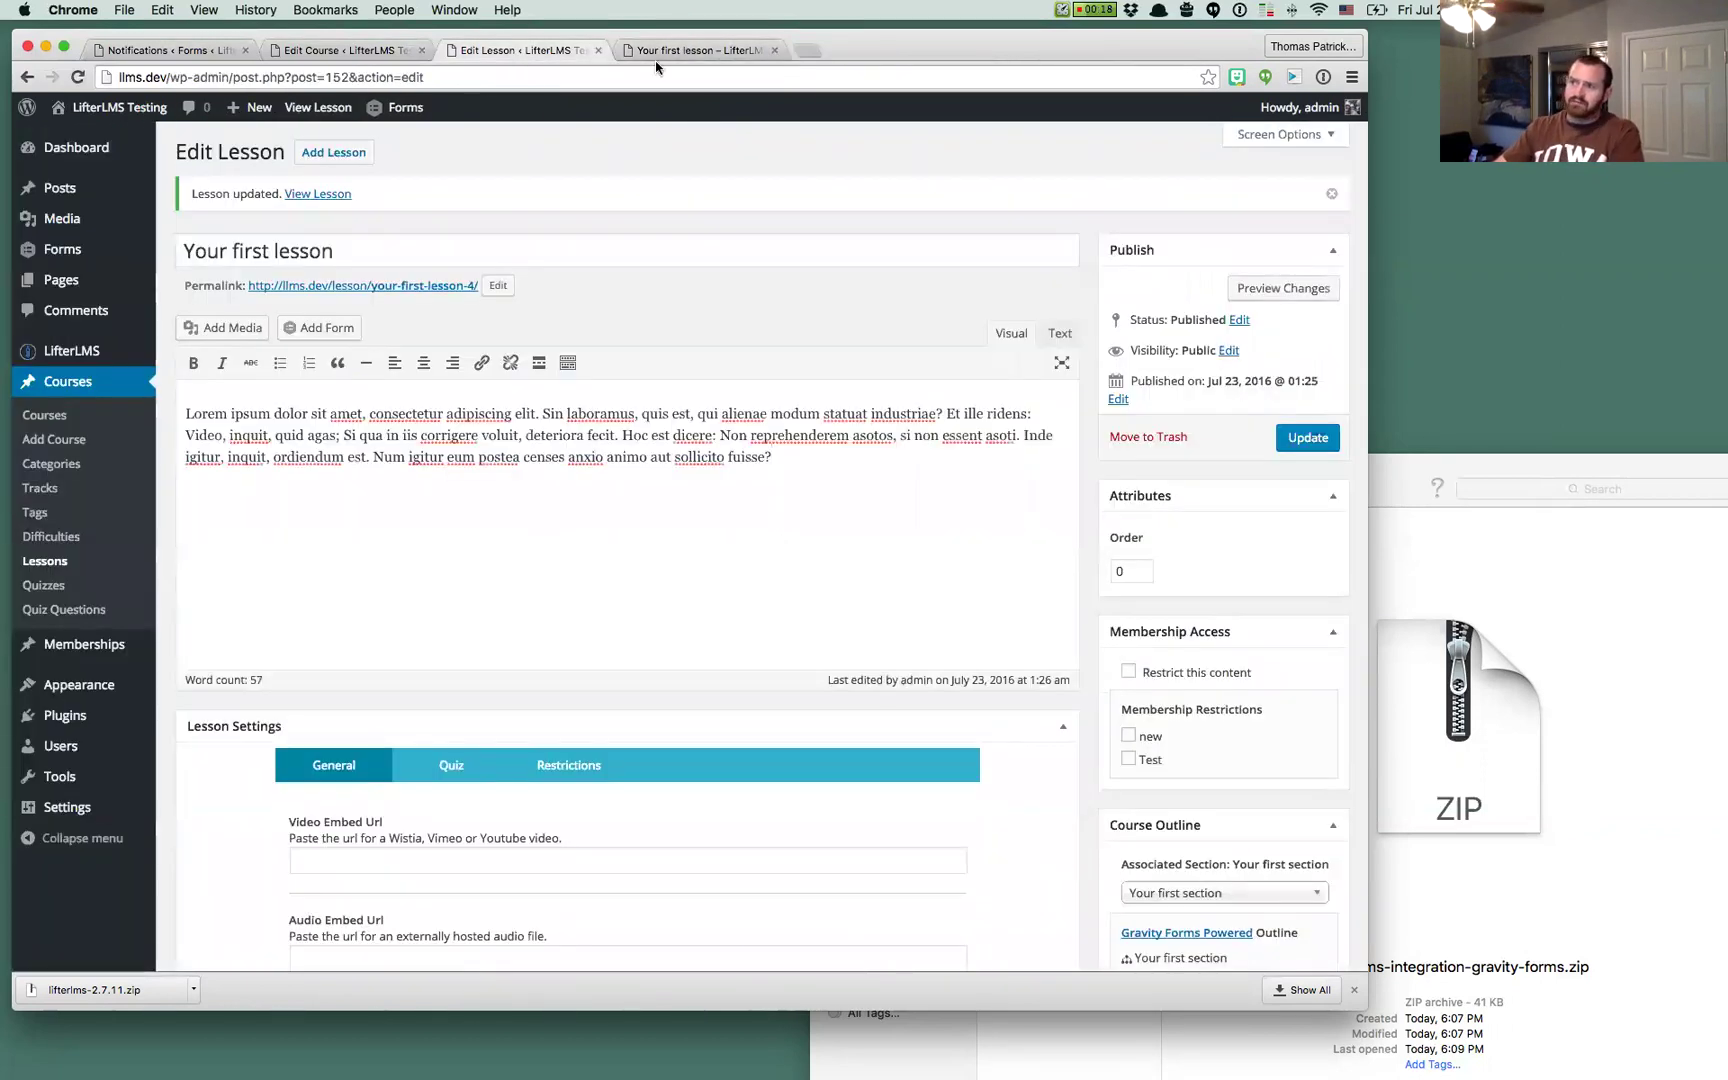
left_click(690, 50)
left_click(530, 52)
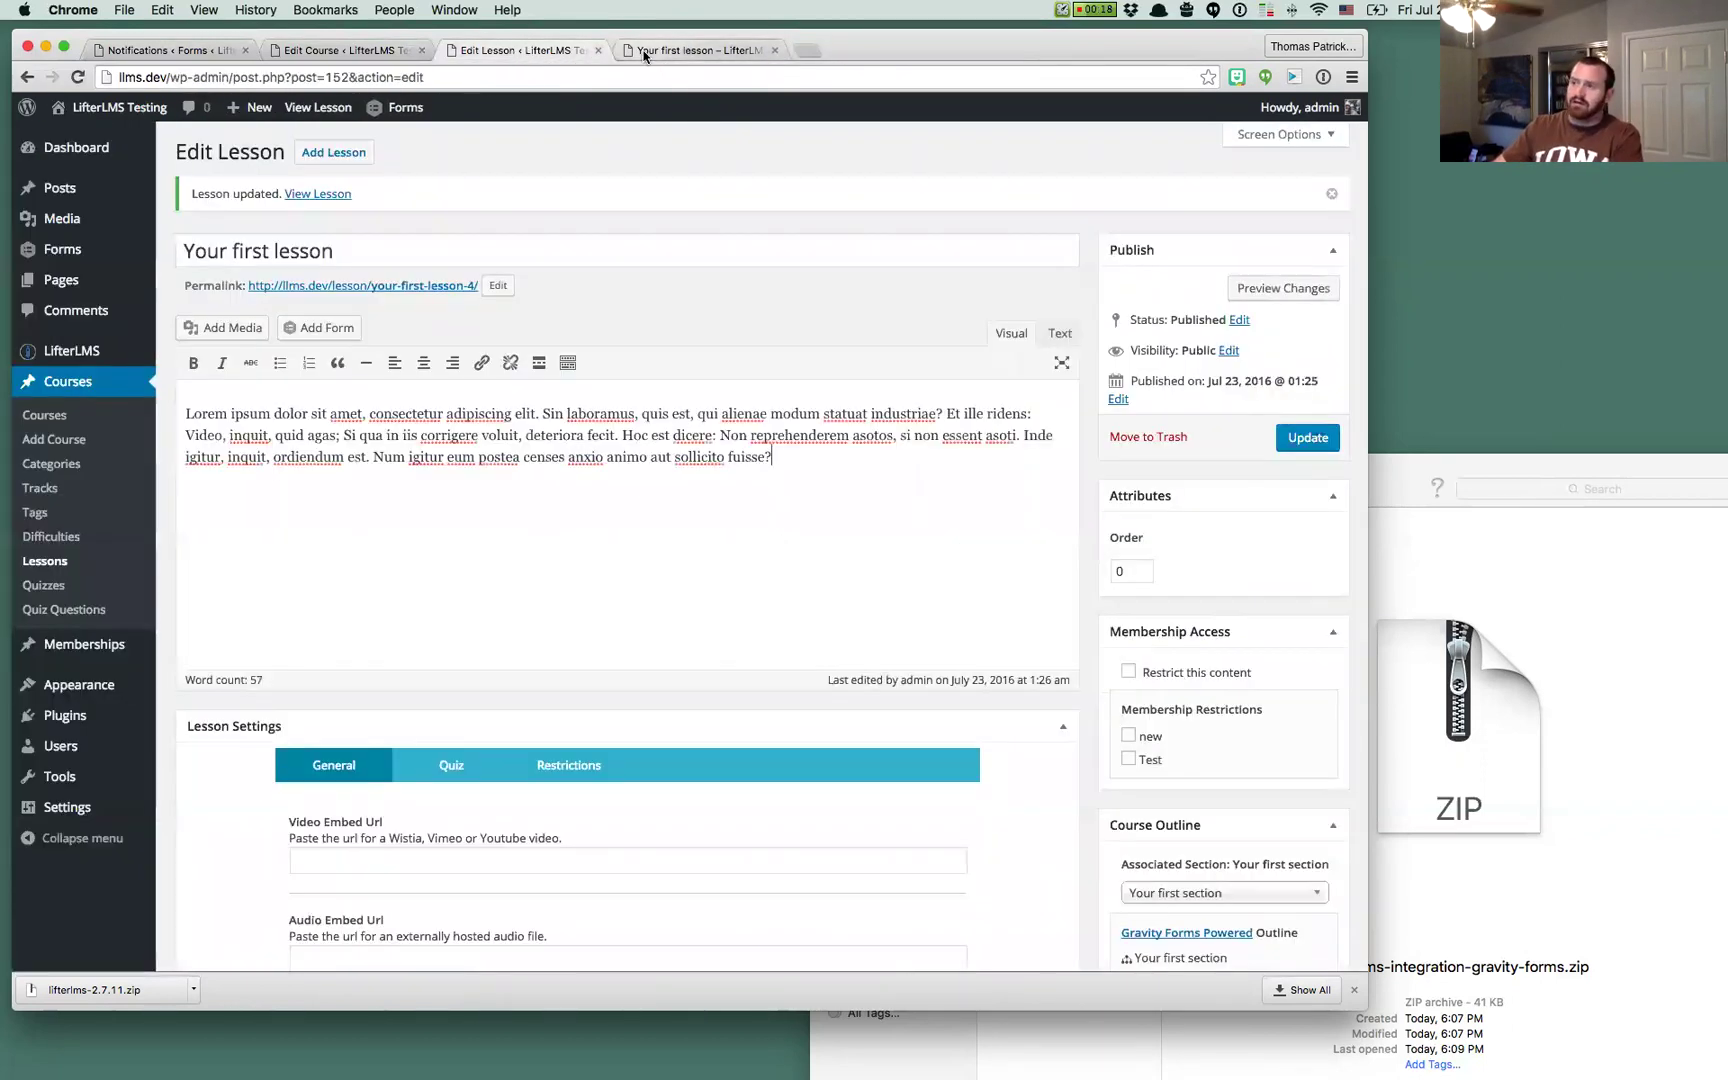
left_click(819, 573)
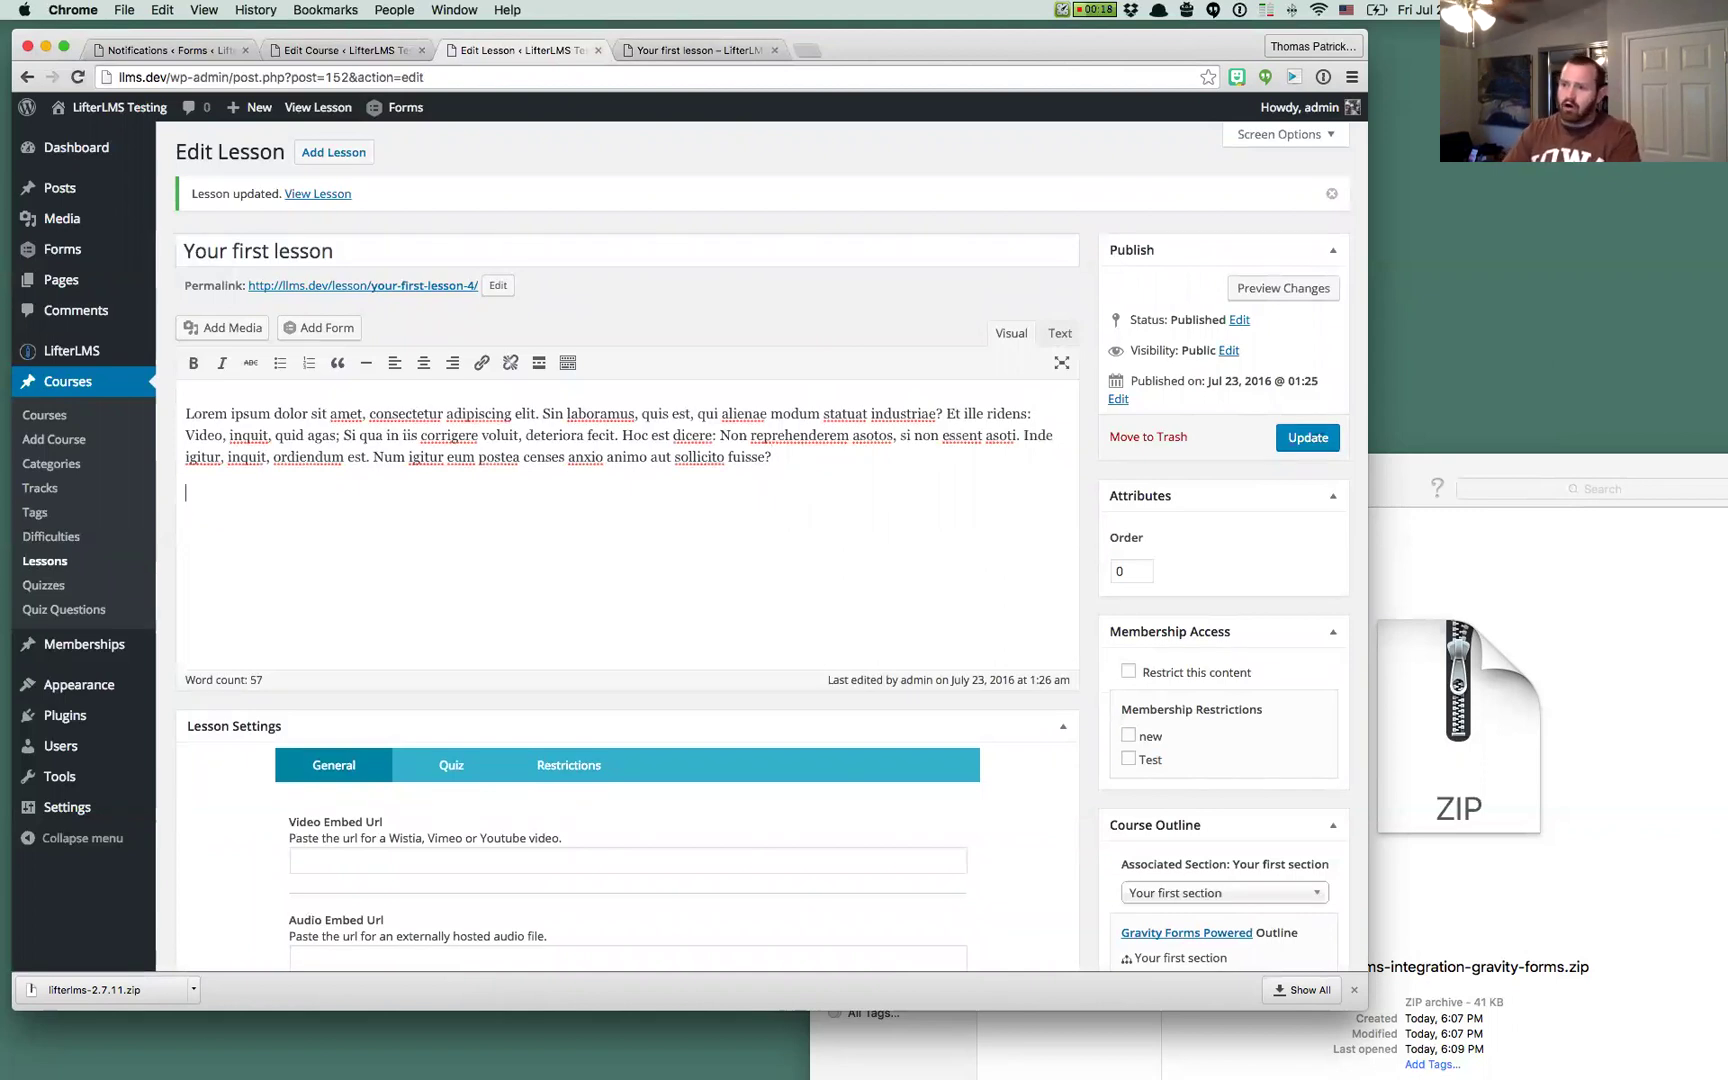
key("alt+super+c")
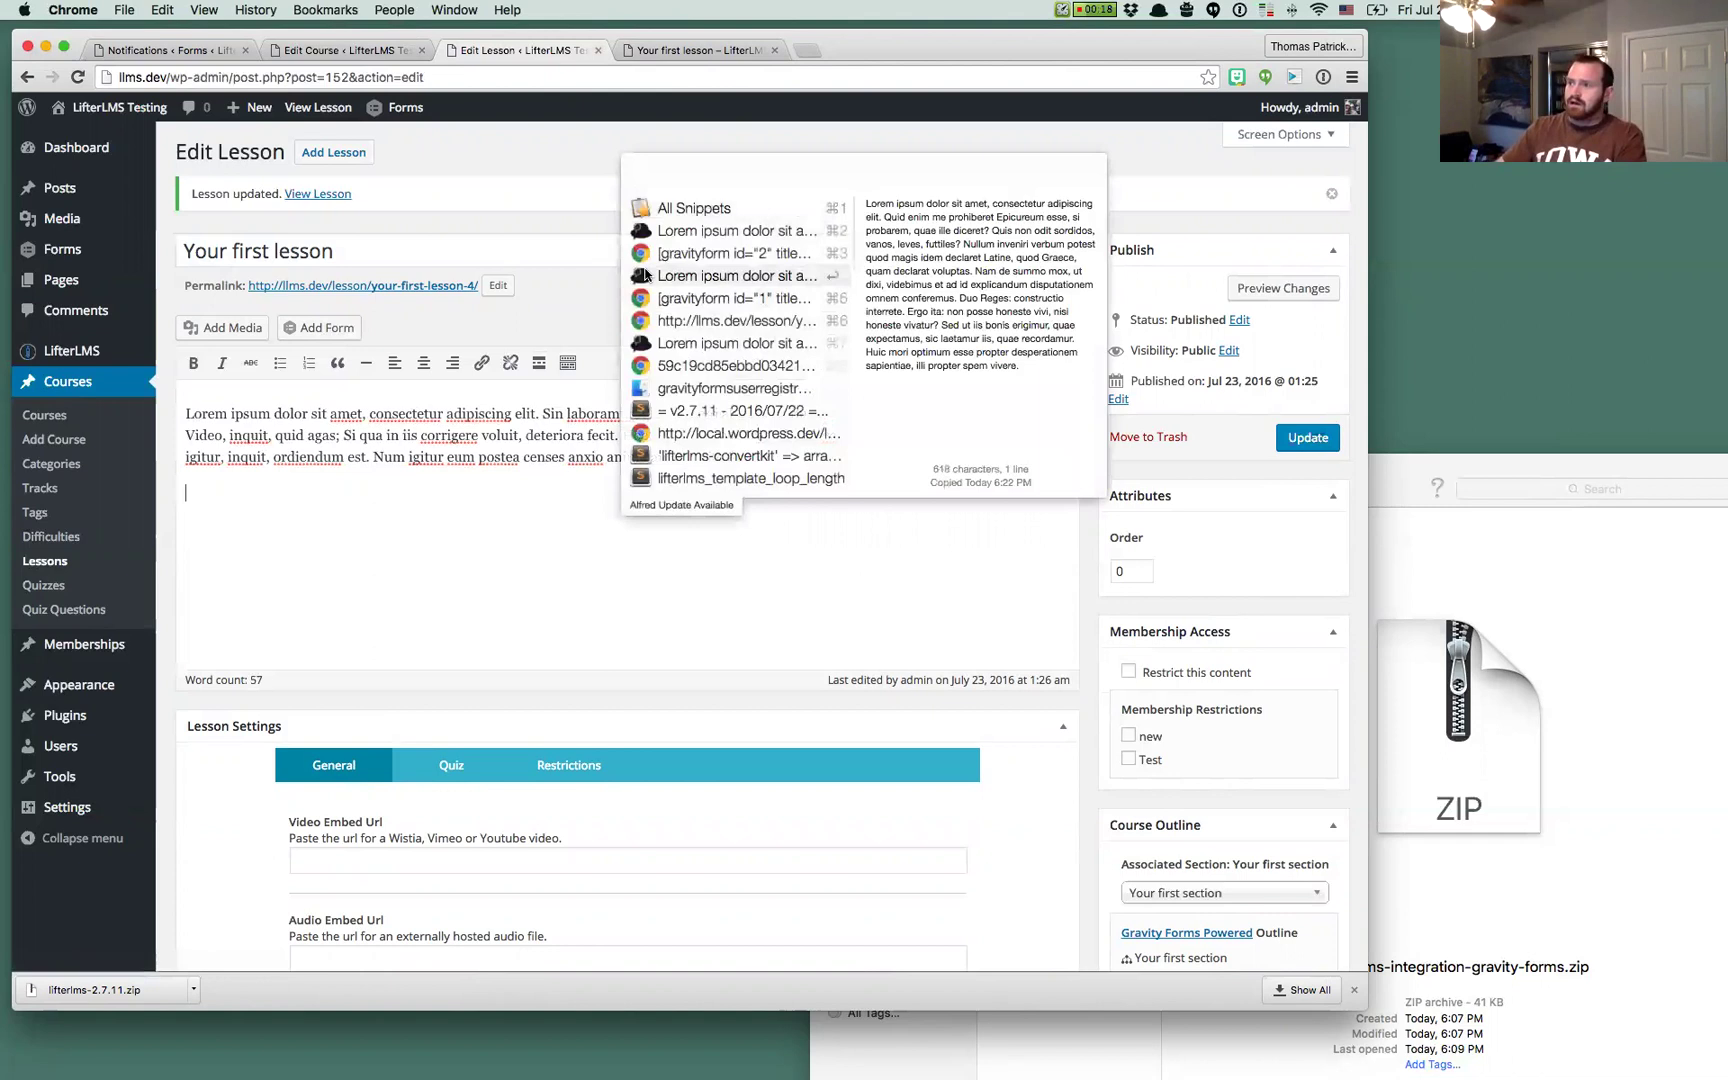
key("Return")
left_click(1296, 440)
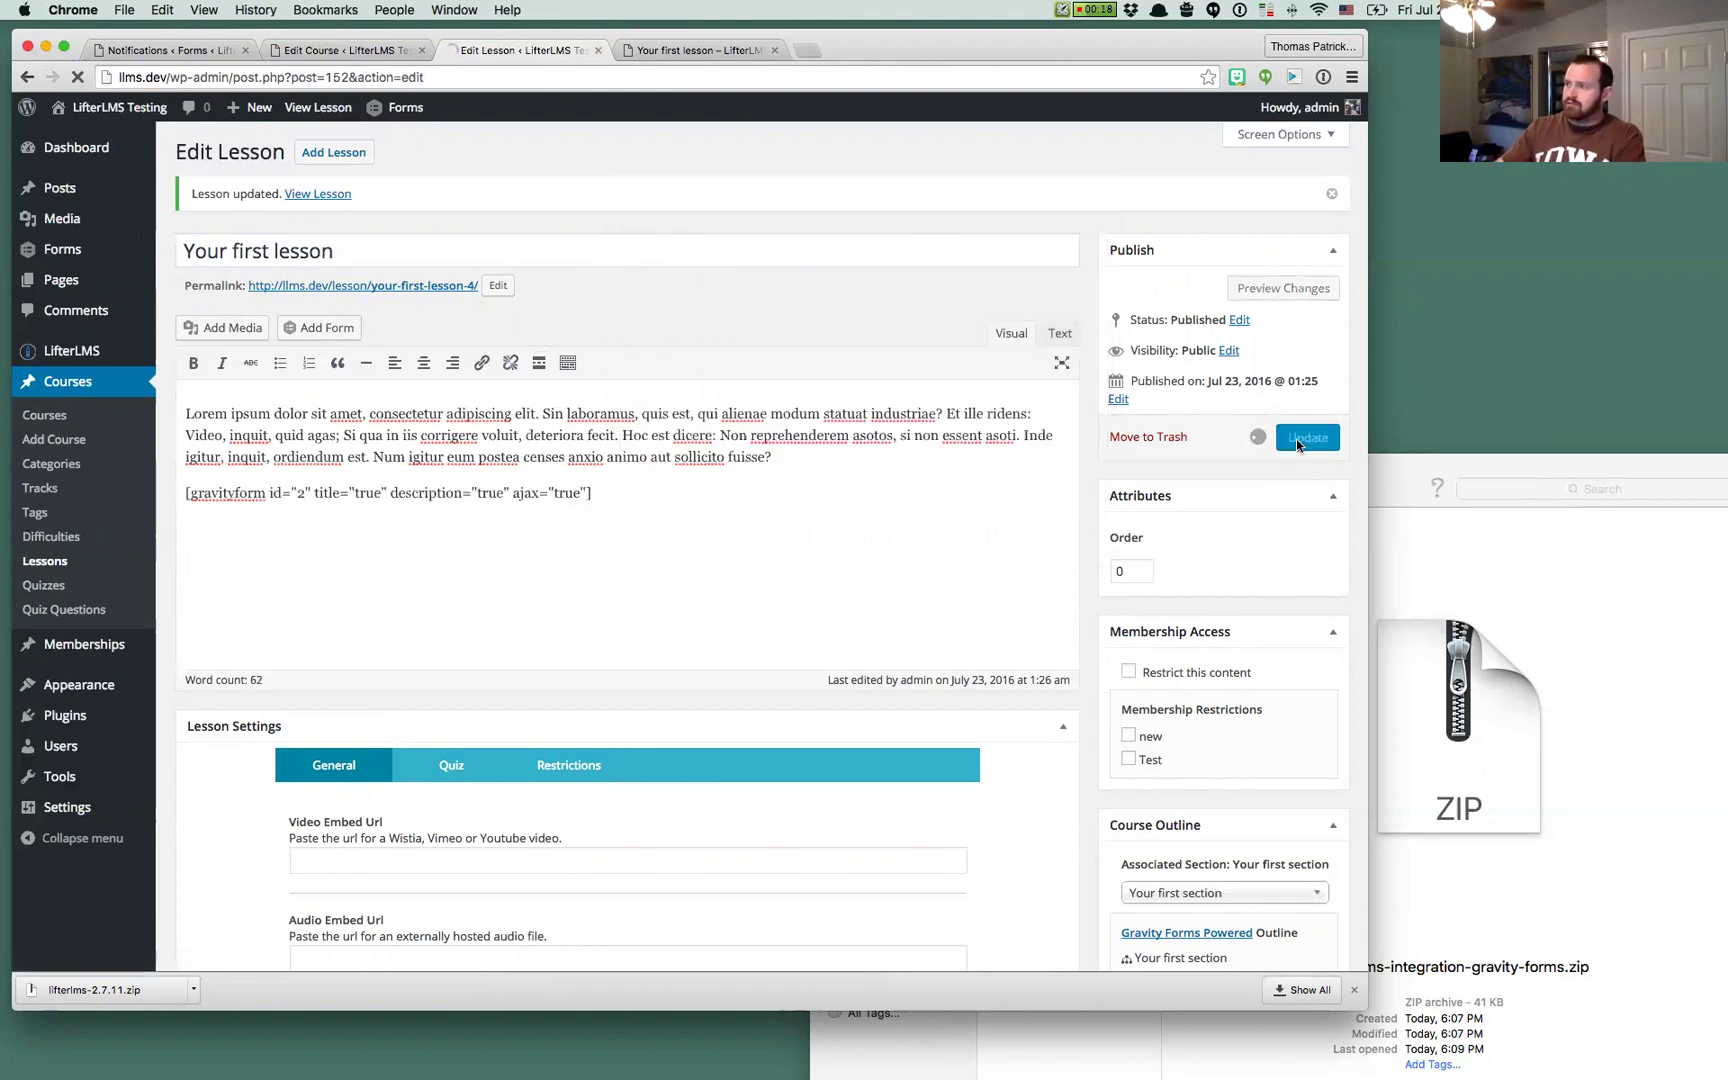
left_click(705, 58)
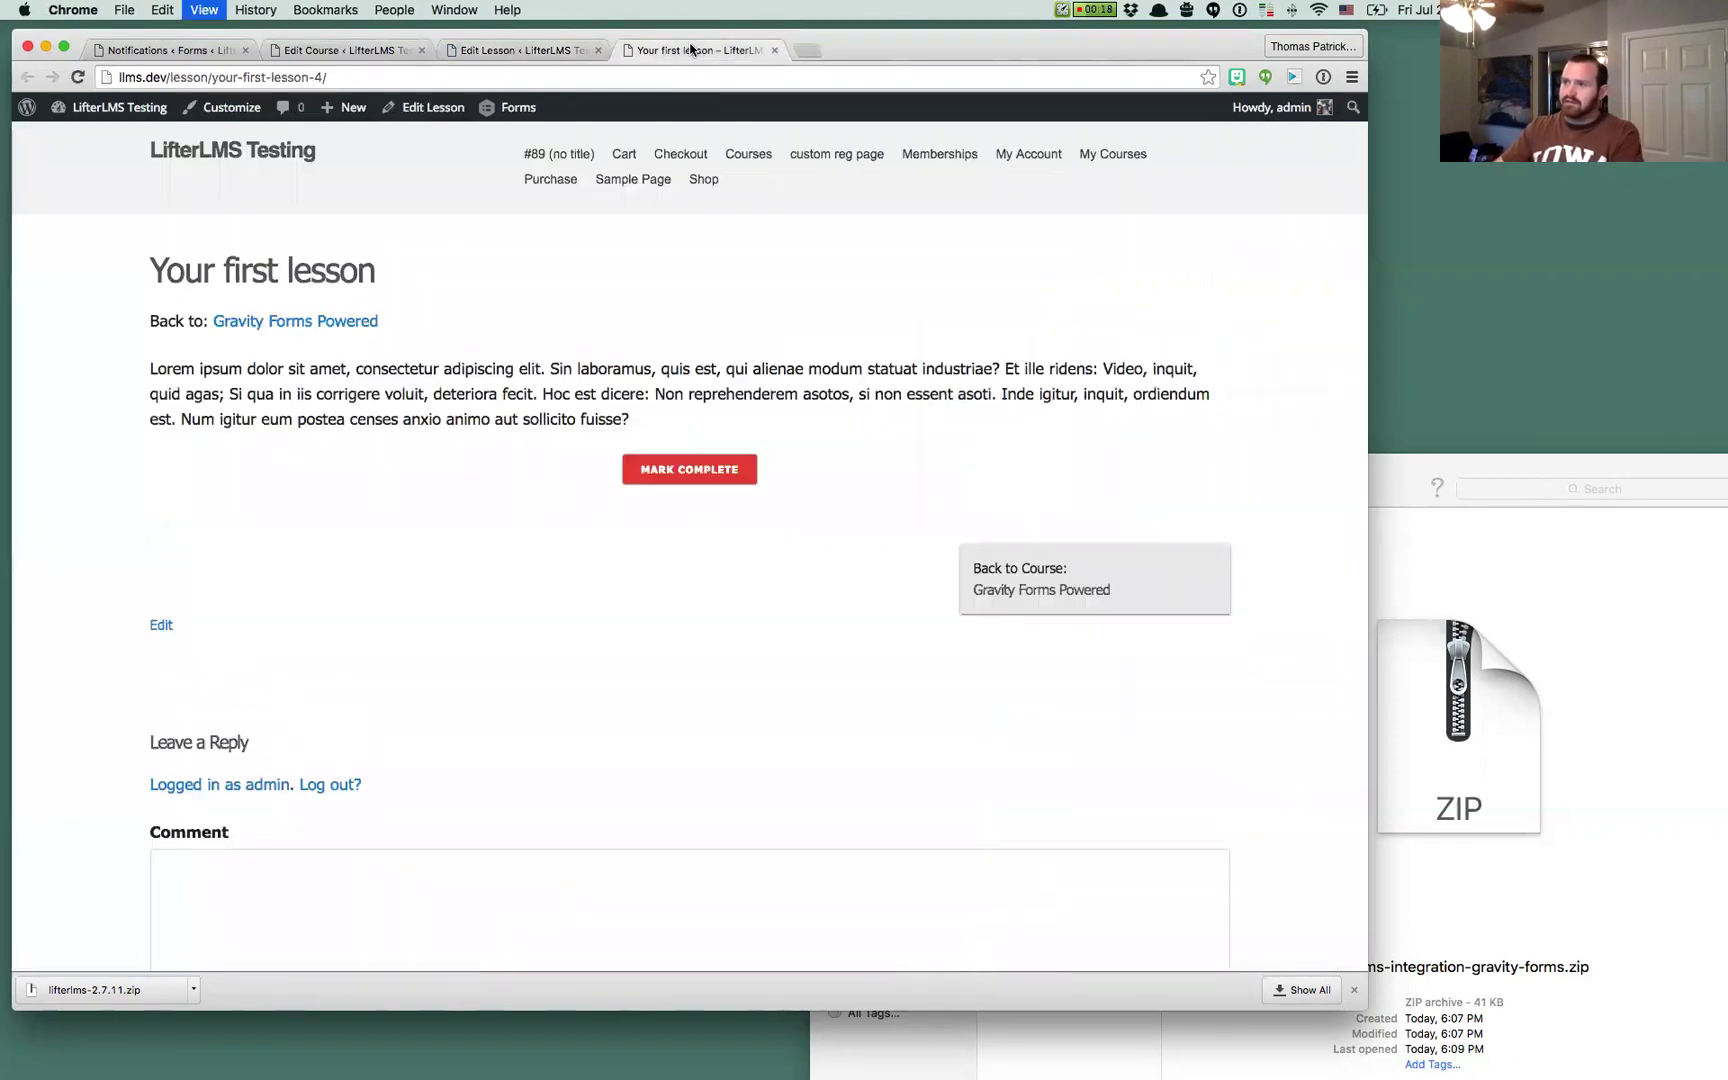
Reload the lesson page and scroll through the embedded Lesson Form
key("super+r")
scroll(324, 551, "down", 10)
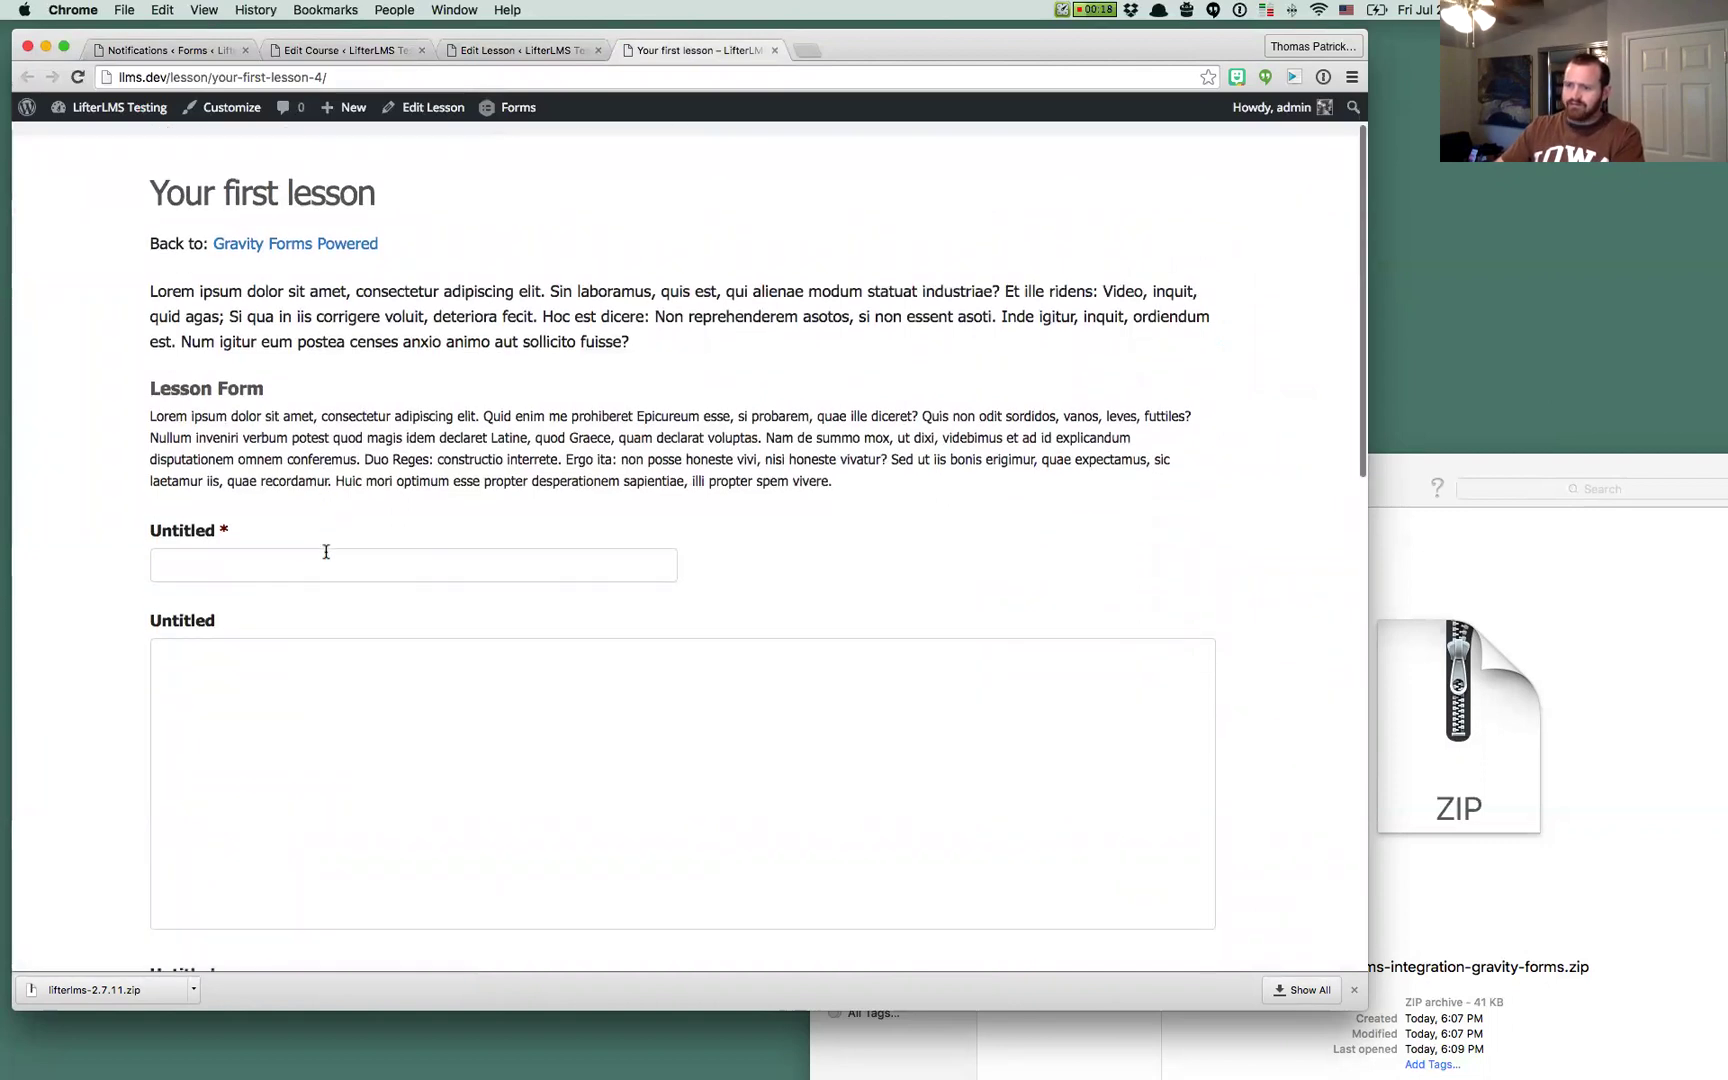
scroll(326, 551, "up", 5)
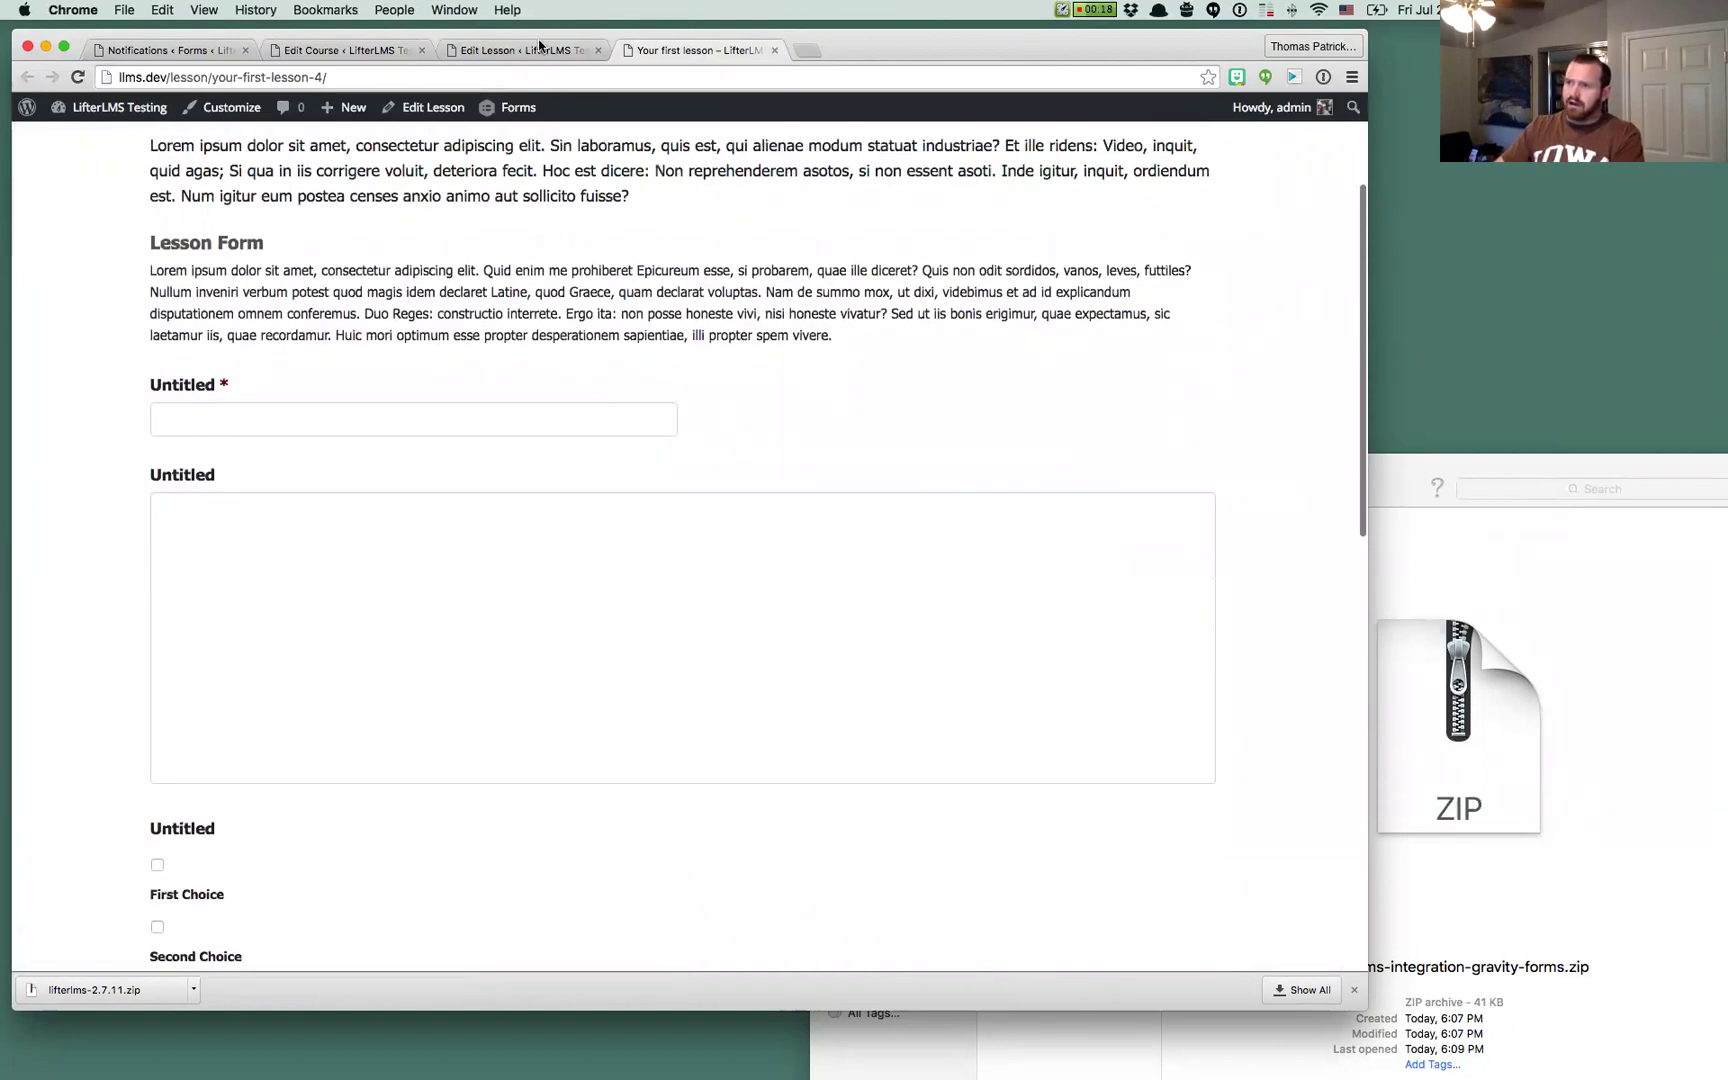
scroll(544, 505, "down", 5)
scroll(544, 505, "up", 3)
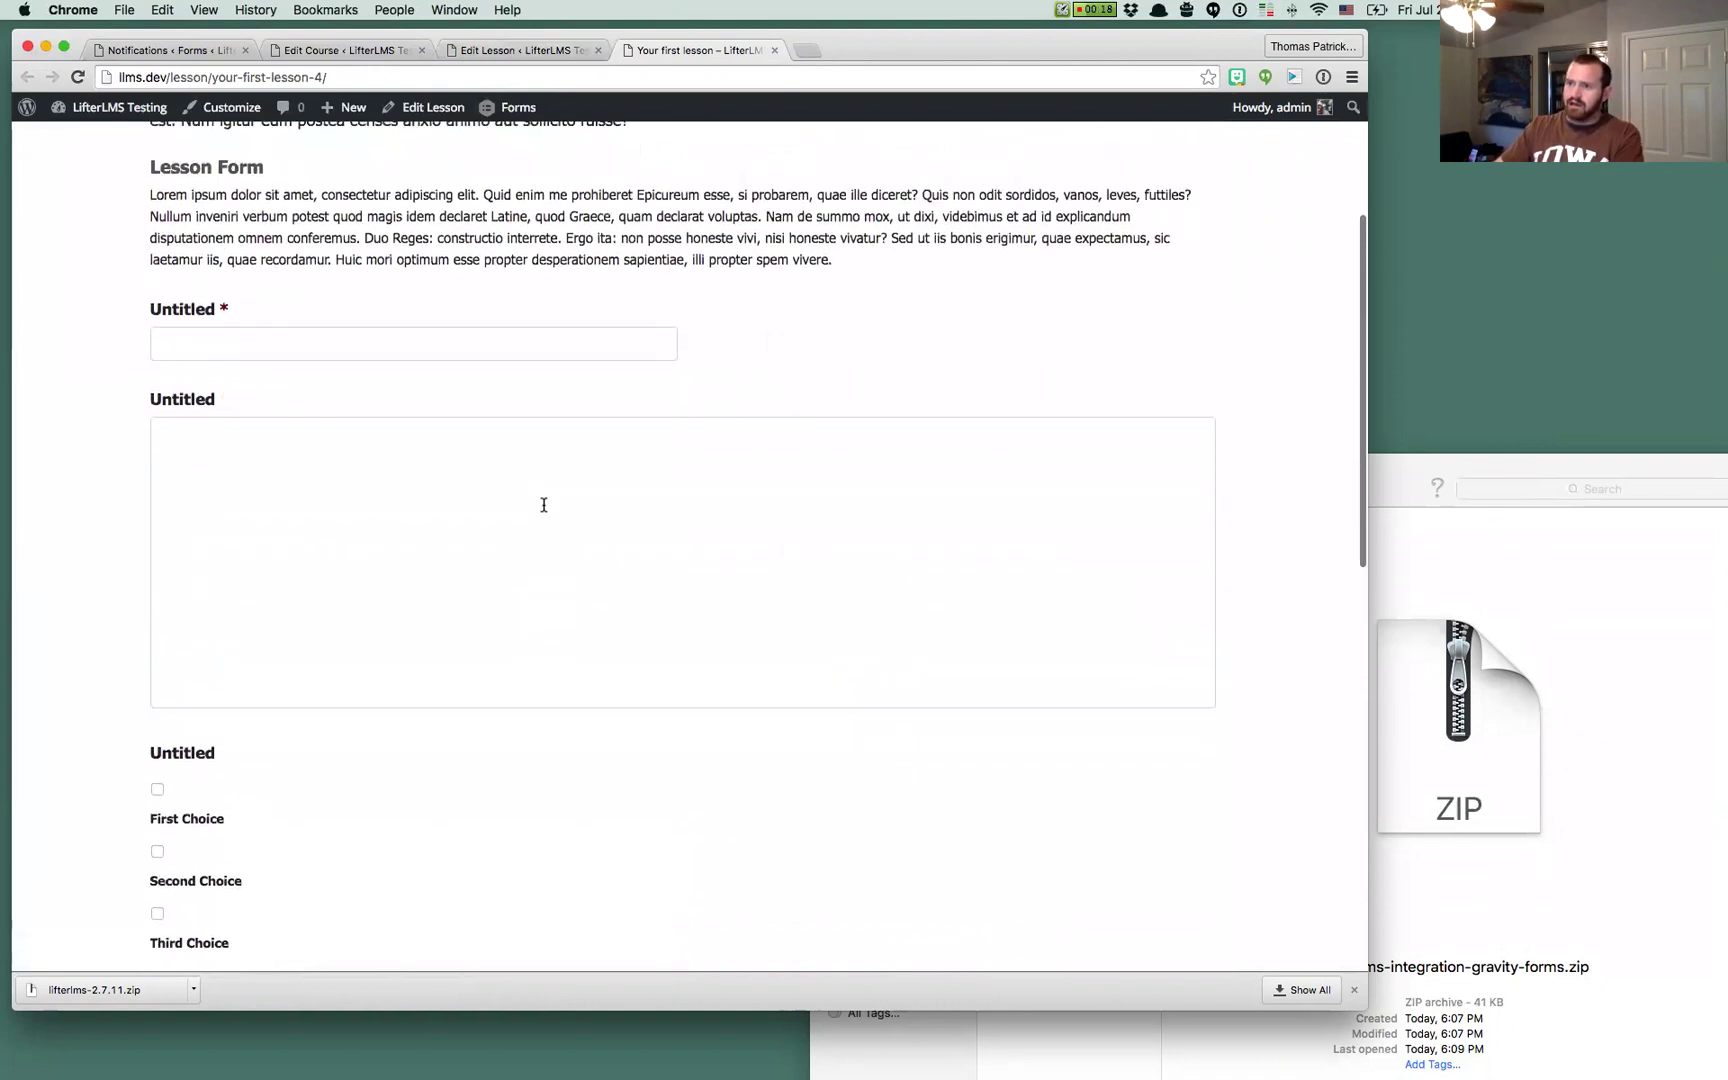
scroll(544, 505, "down", 8)
scroll(544, 505, "up", 14)
scroll(544, 510, "down", 3)
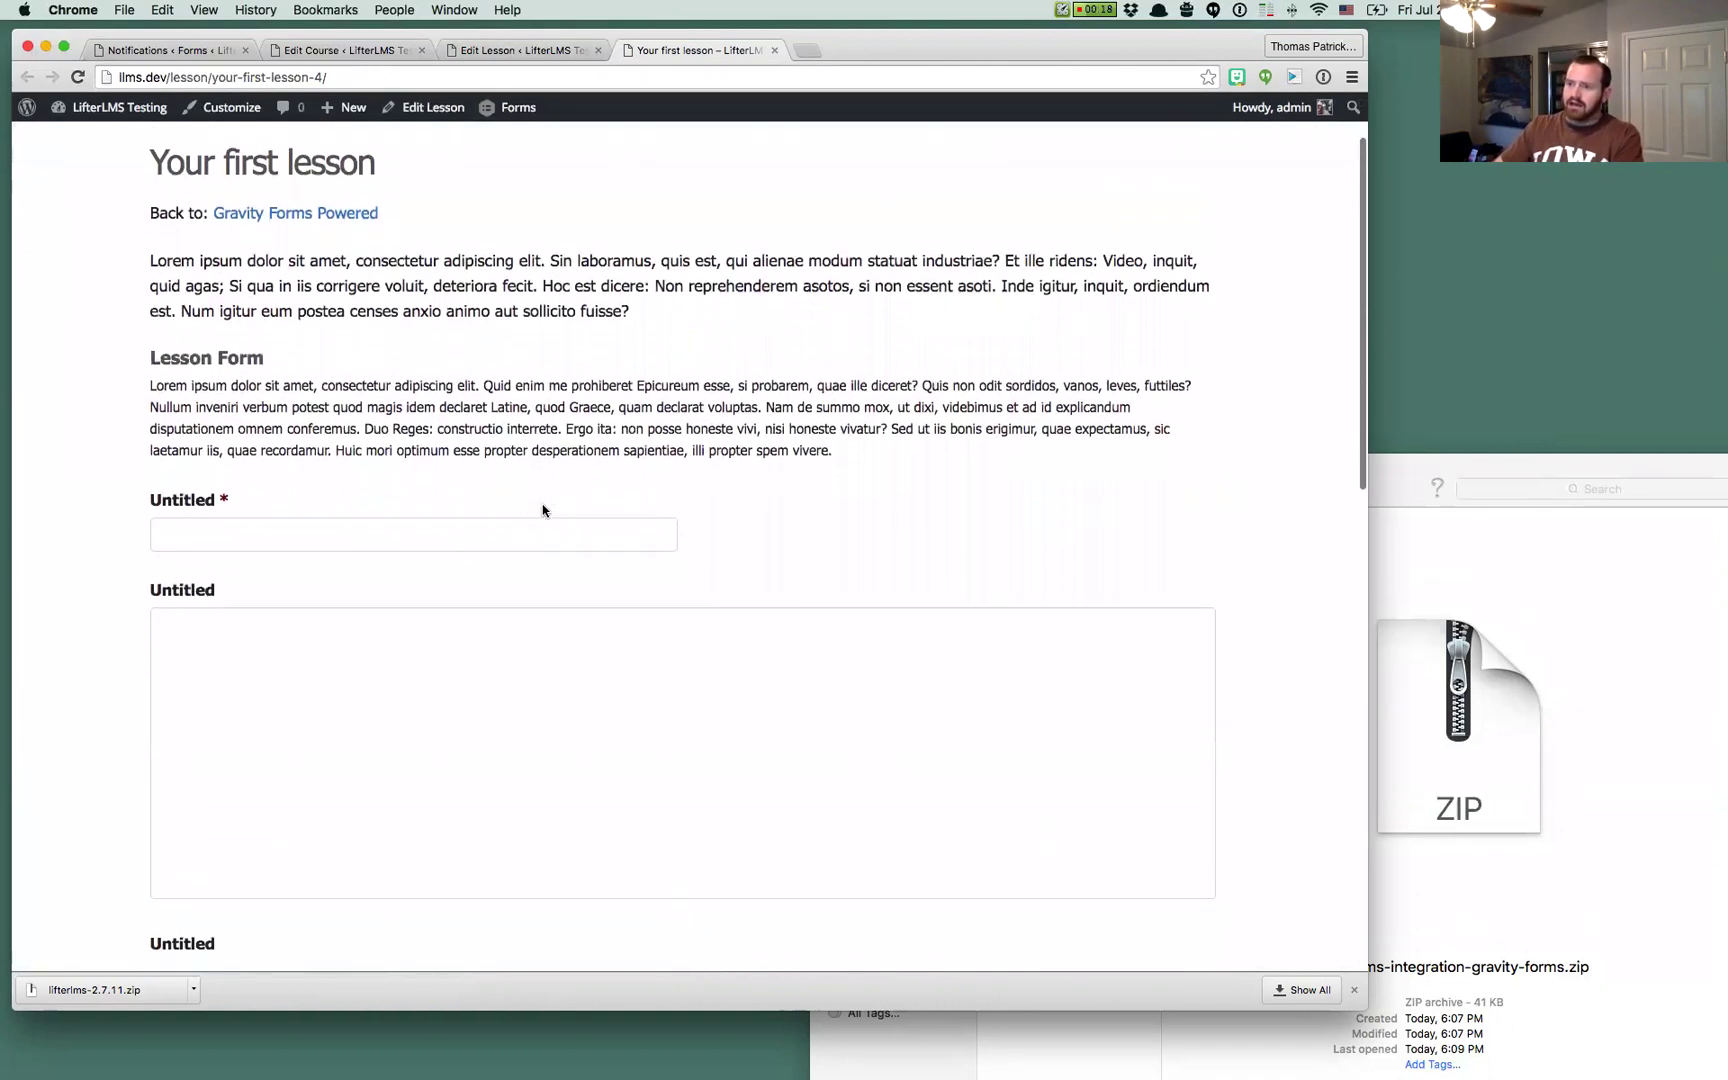
scroll(405, 629, "down", 13)
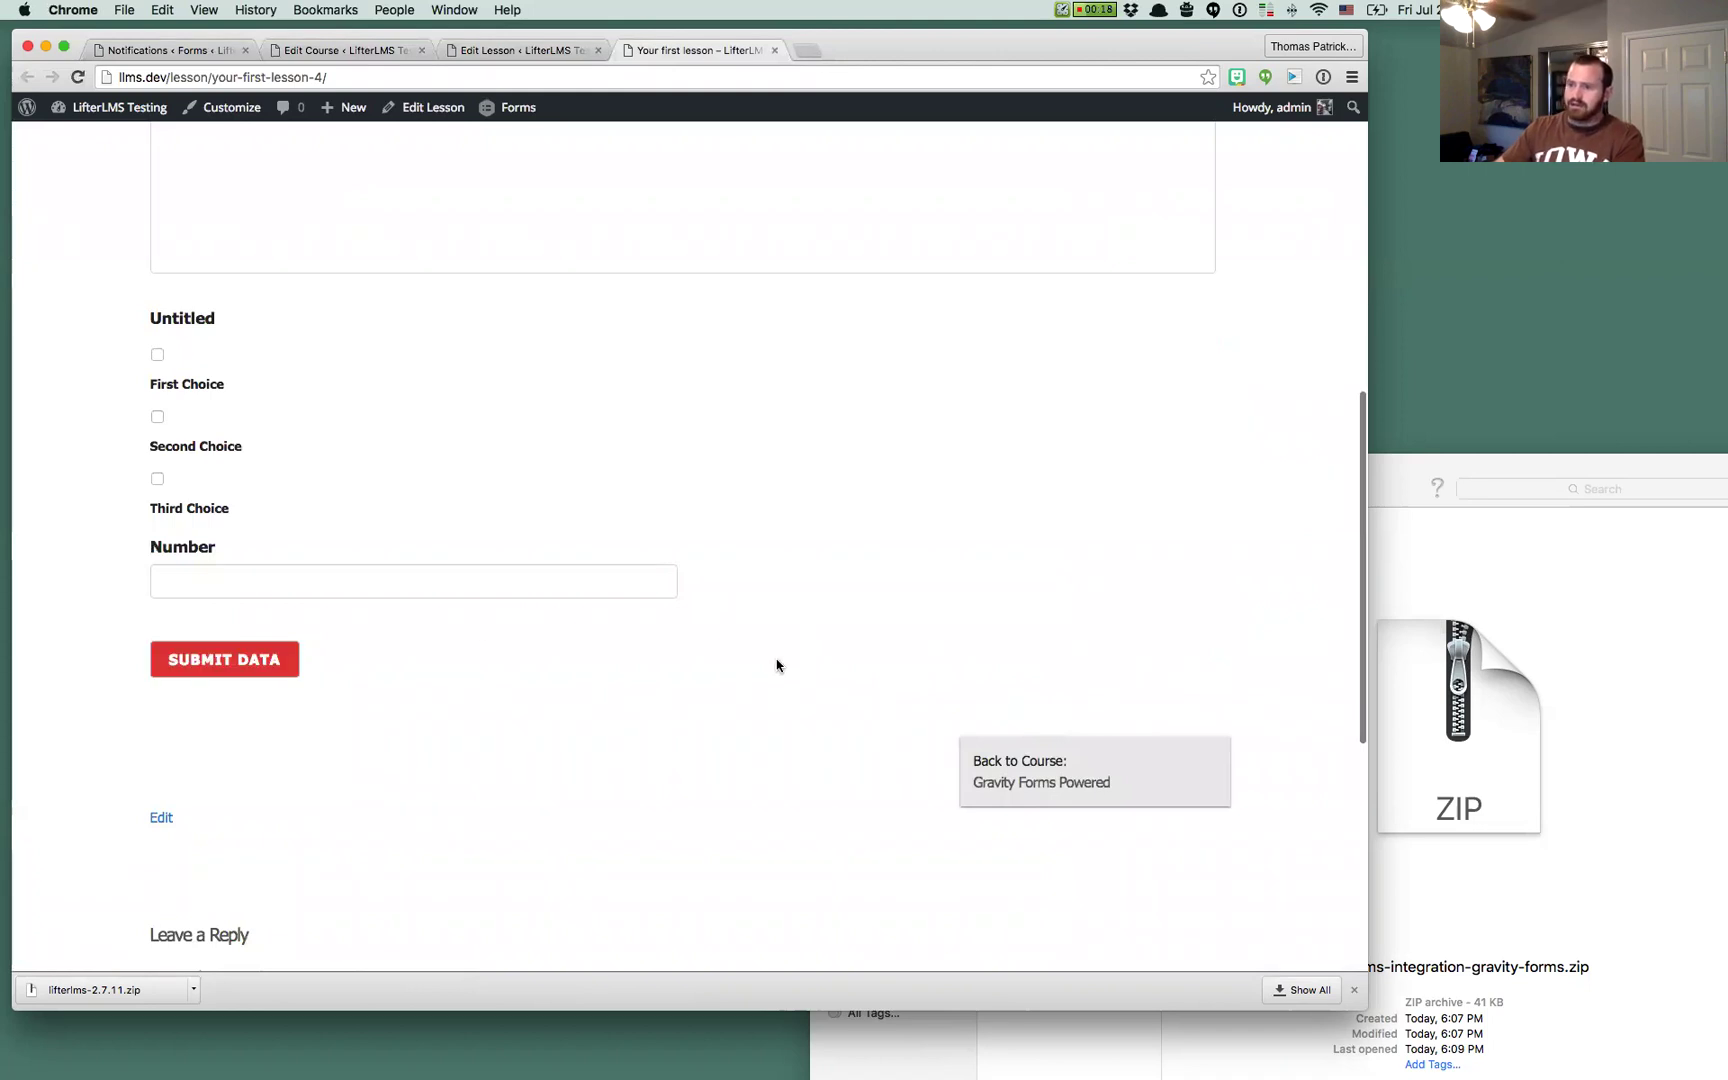
scroll(521, 592, "up", 13)
scroll(521, 597, "down", 7)
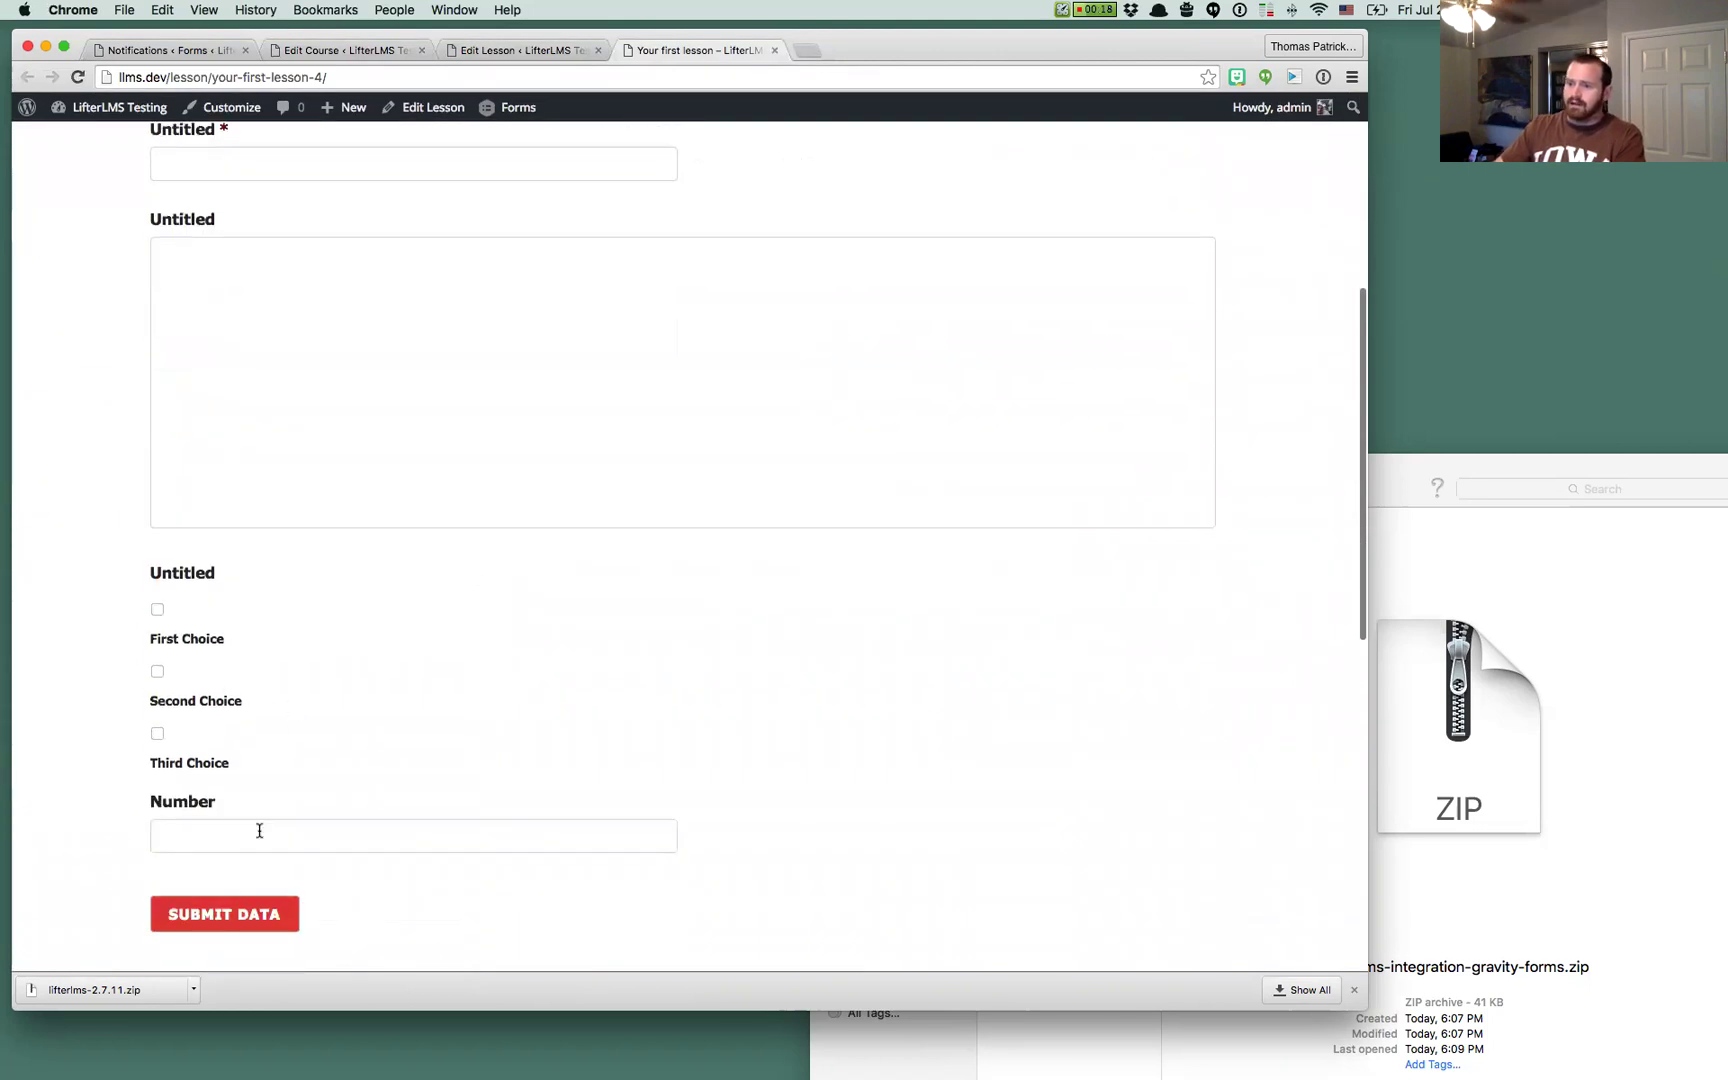
scroll(256, 305, "up", 3)
Submit the form empty and check the 'This field is required' error on the first field
left_click_drag(130, 263, 198, 262)
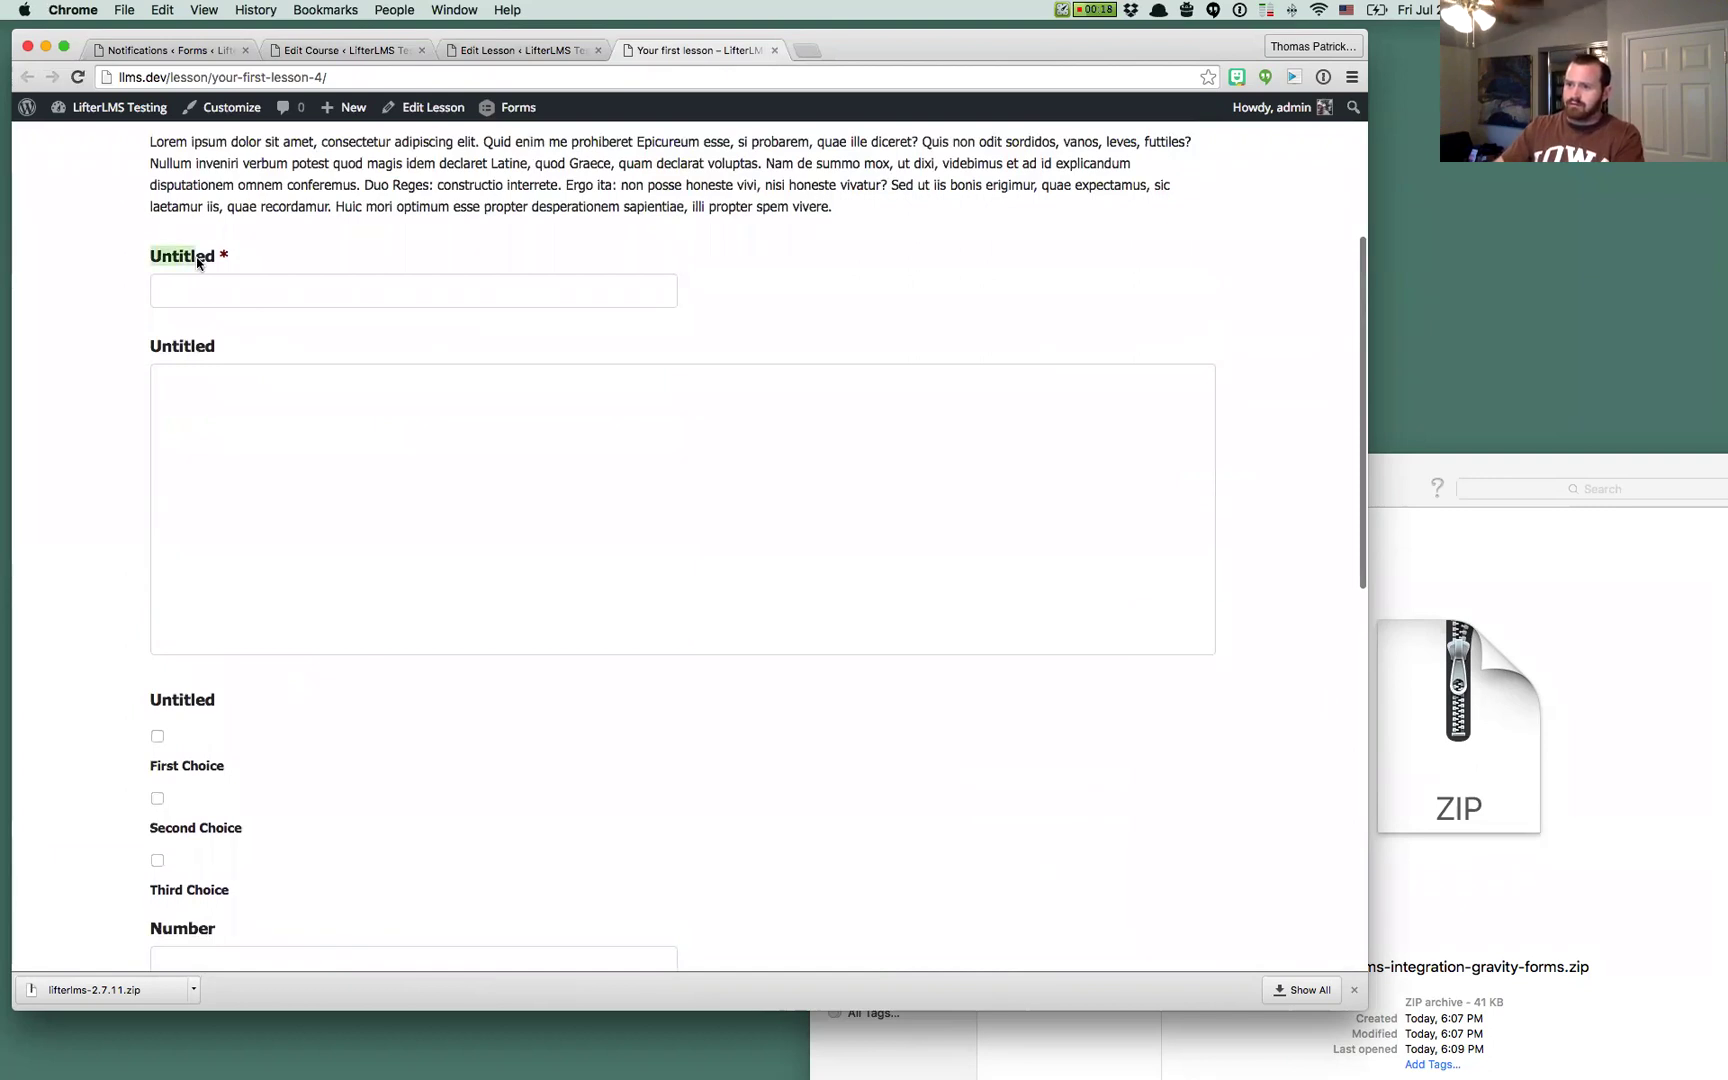
scroll(249, 706, "down", 7)
left_click(220, 725)
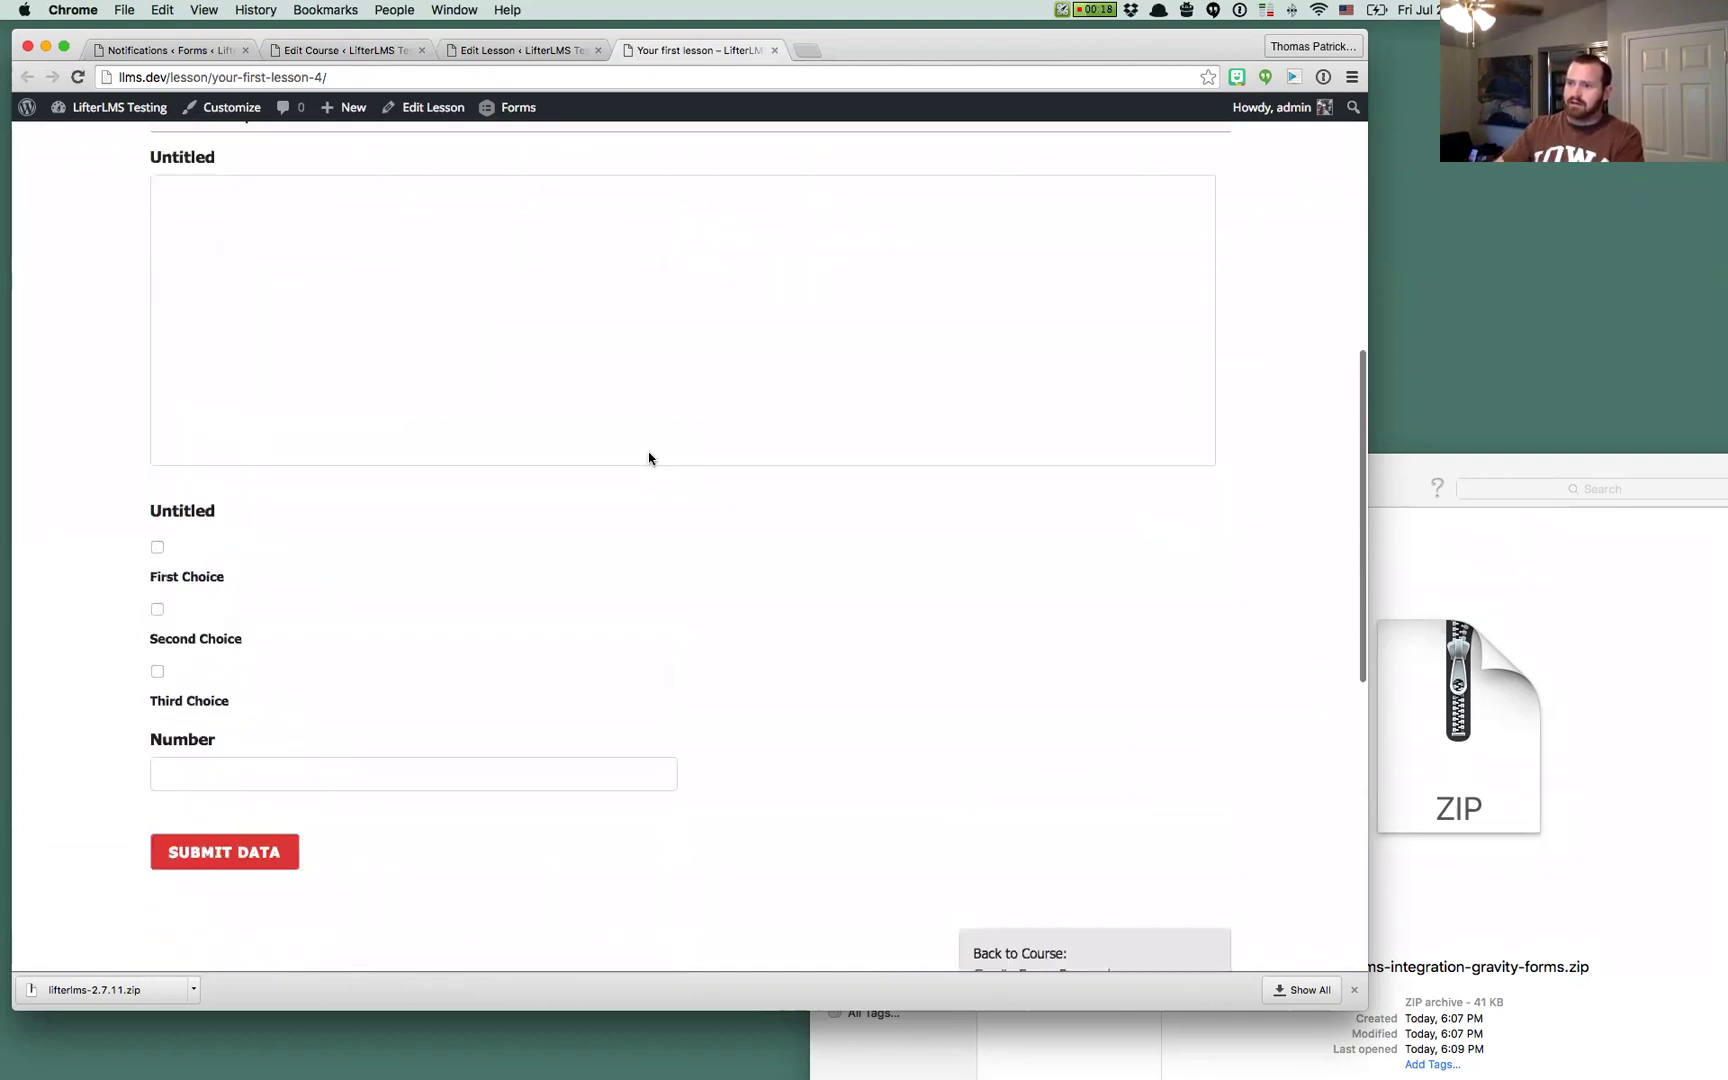
scroll(648, 456, "up", 7)
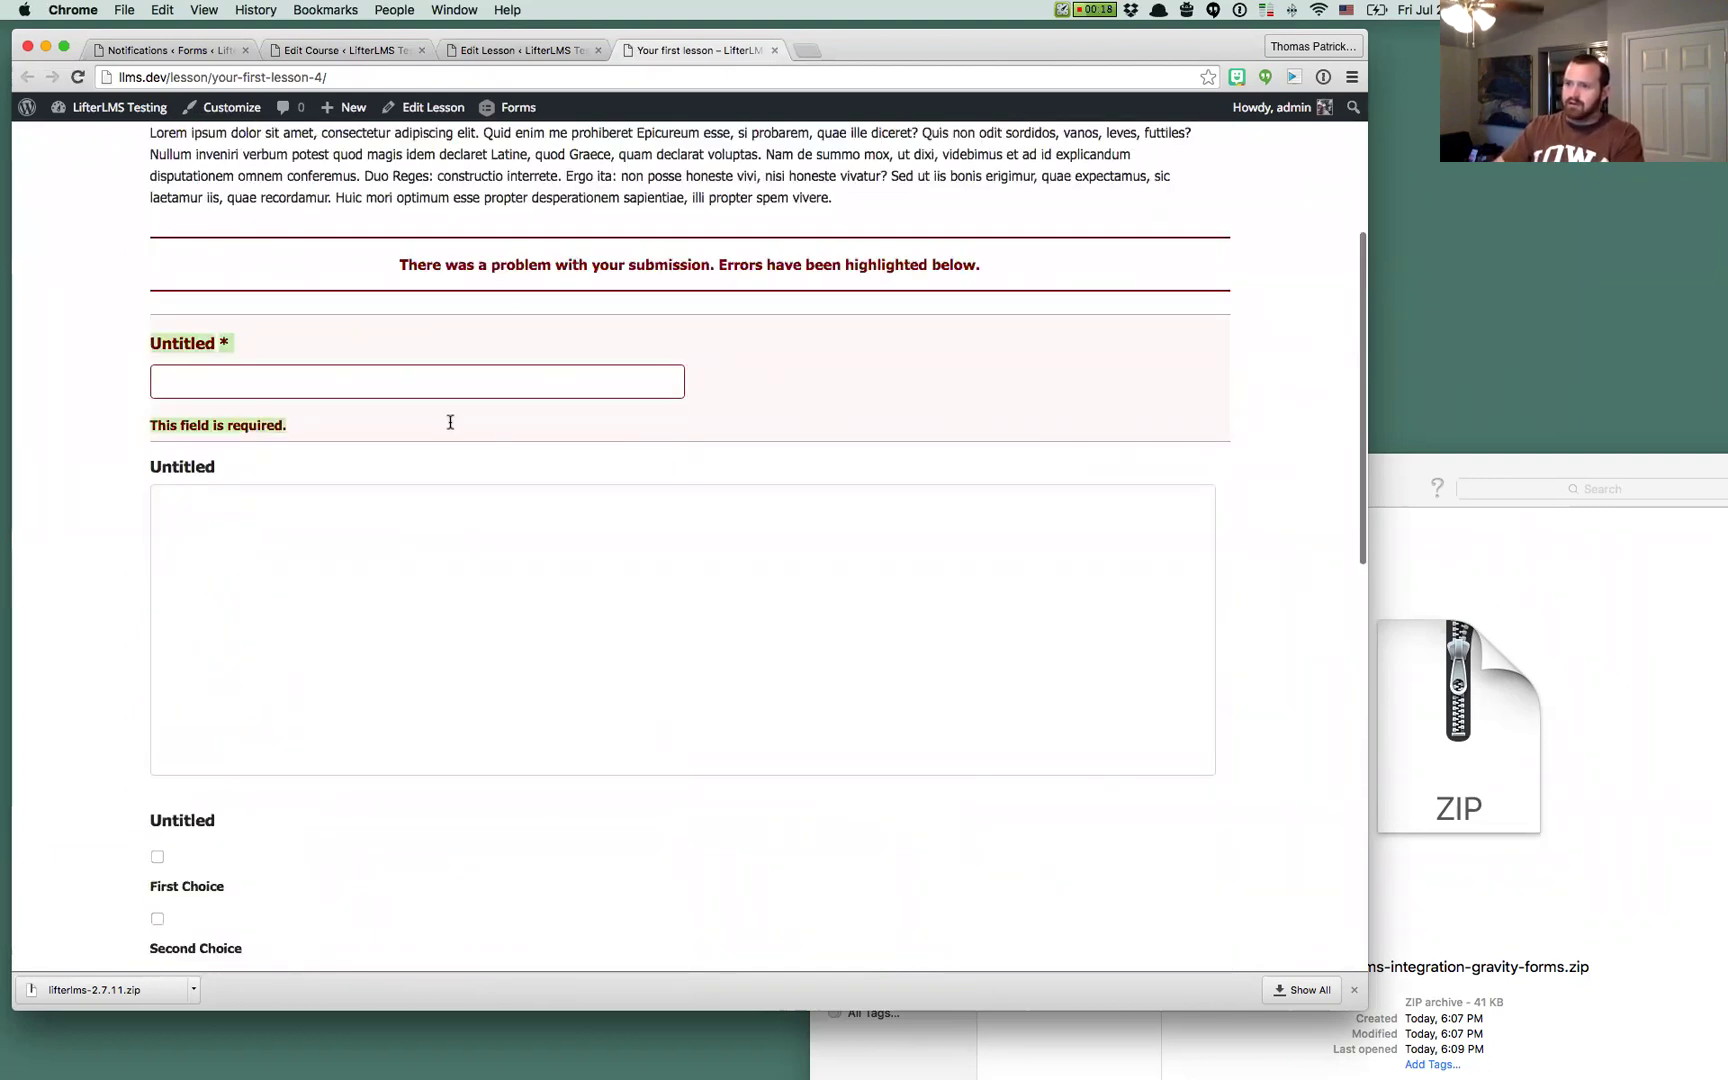
scroll(370, 425, "down", 6)
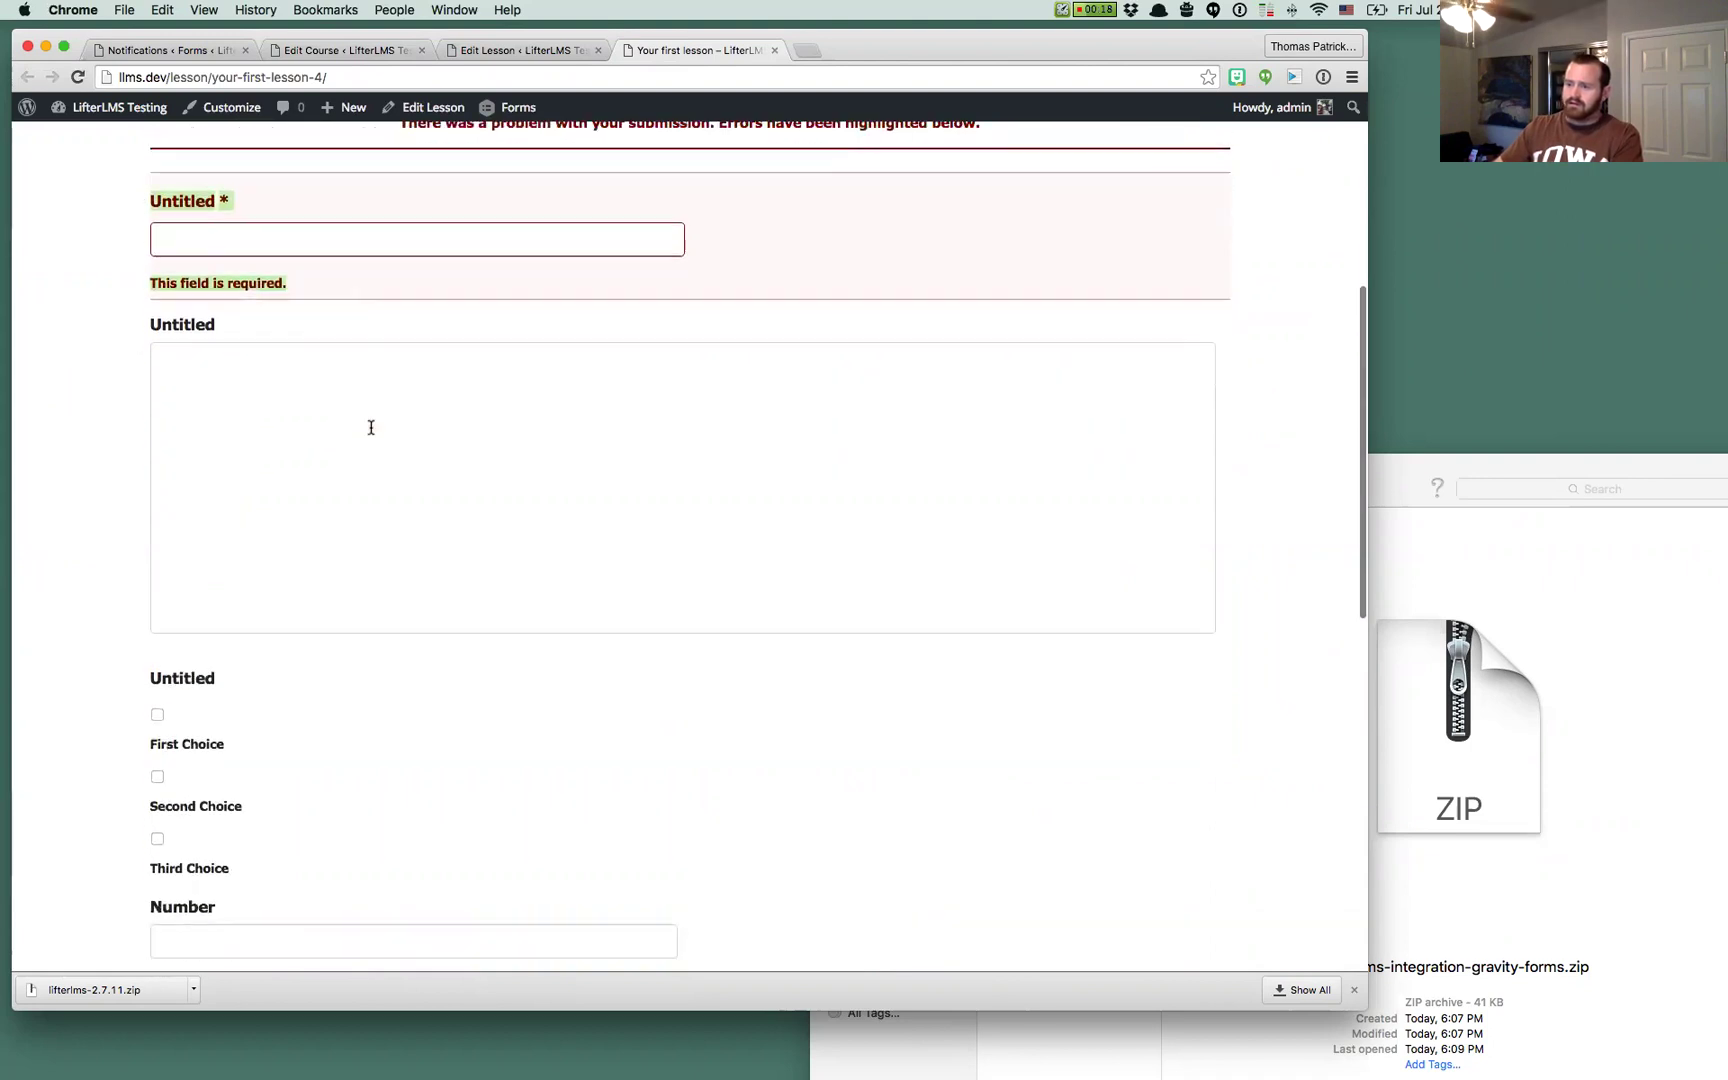
scroll(370, 425, "up", 8)
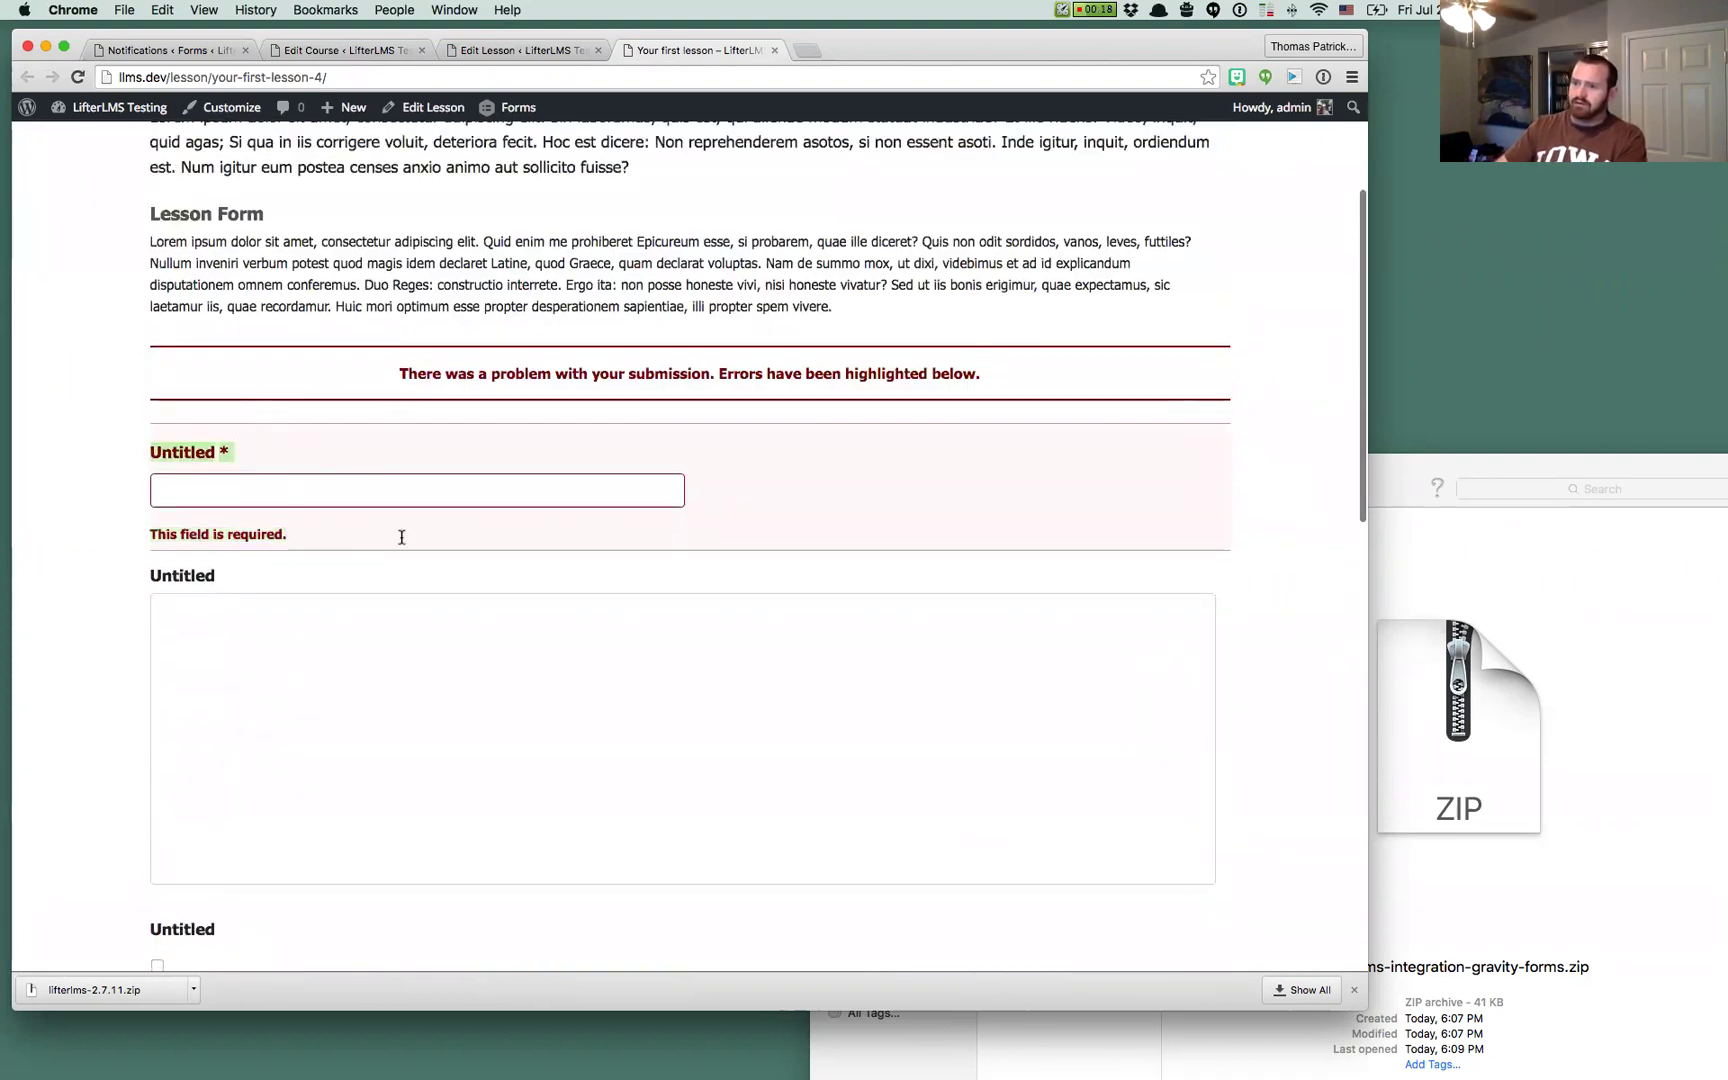
Fill the required field and textarea, tick First and Third Choice, and submit with Number 'asdfasdf'
left_click(210, 487)
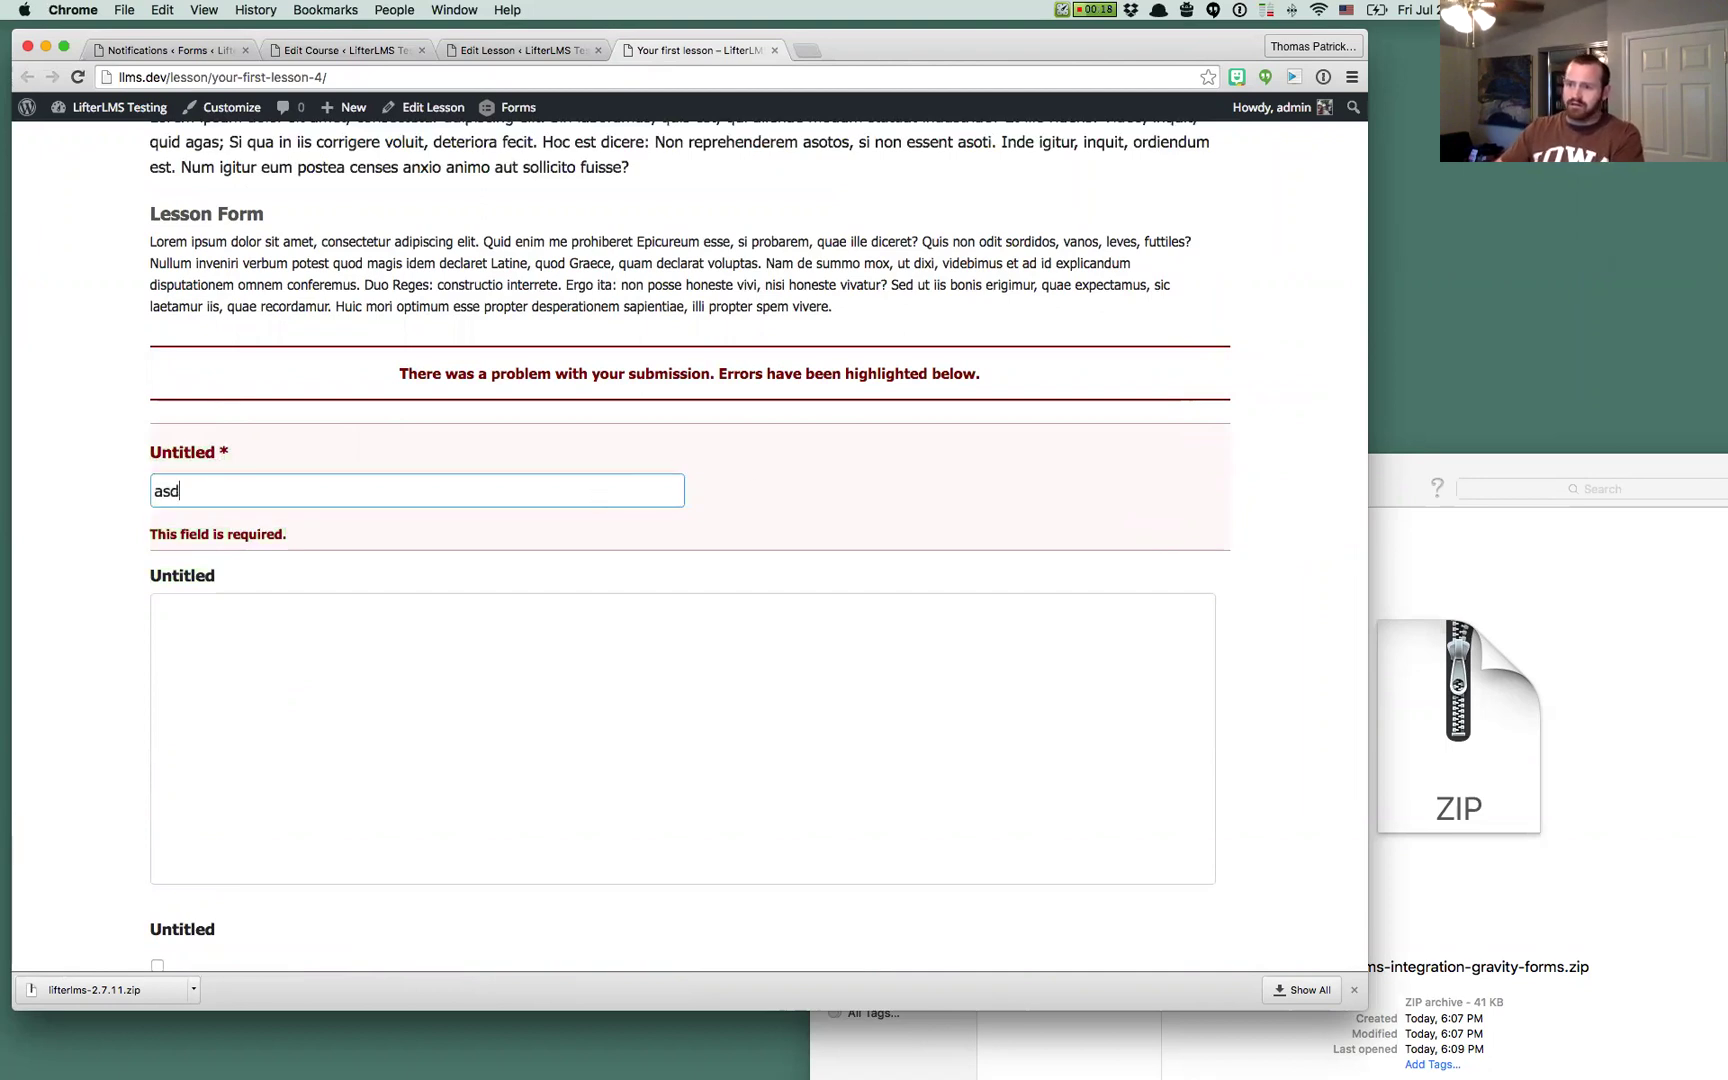
type("asdfasdfasdf")
left_click(477, 600)
type("asdf")
scroll(312, 714, "down", 3)
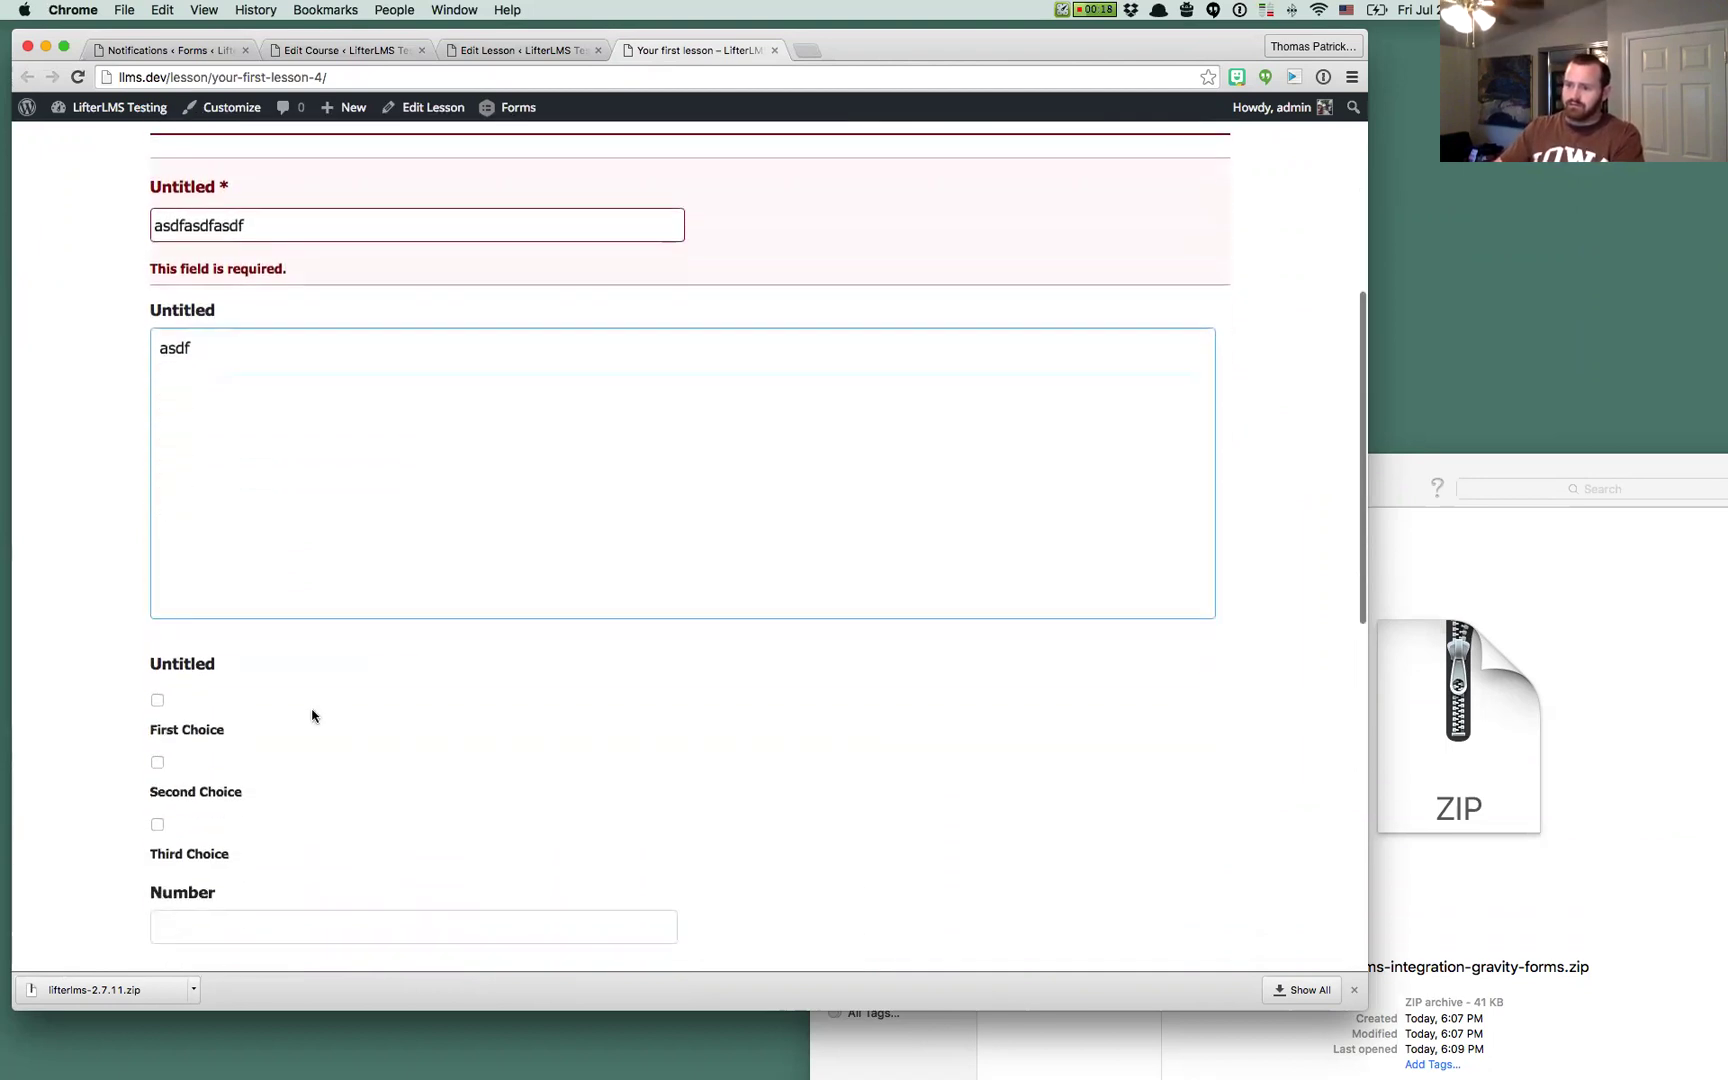
left_click(155, 689)
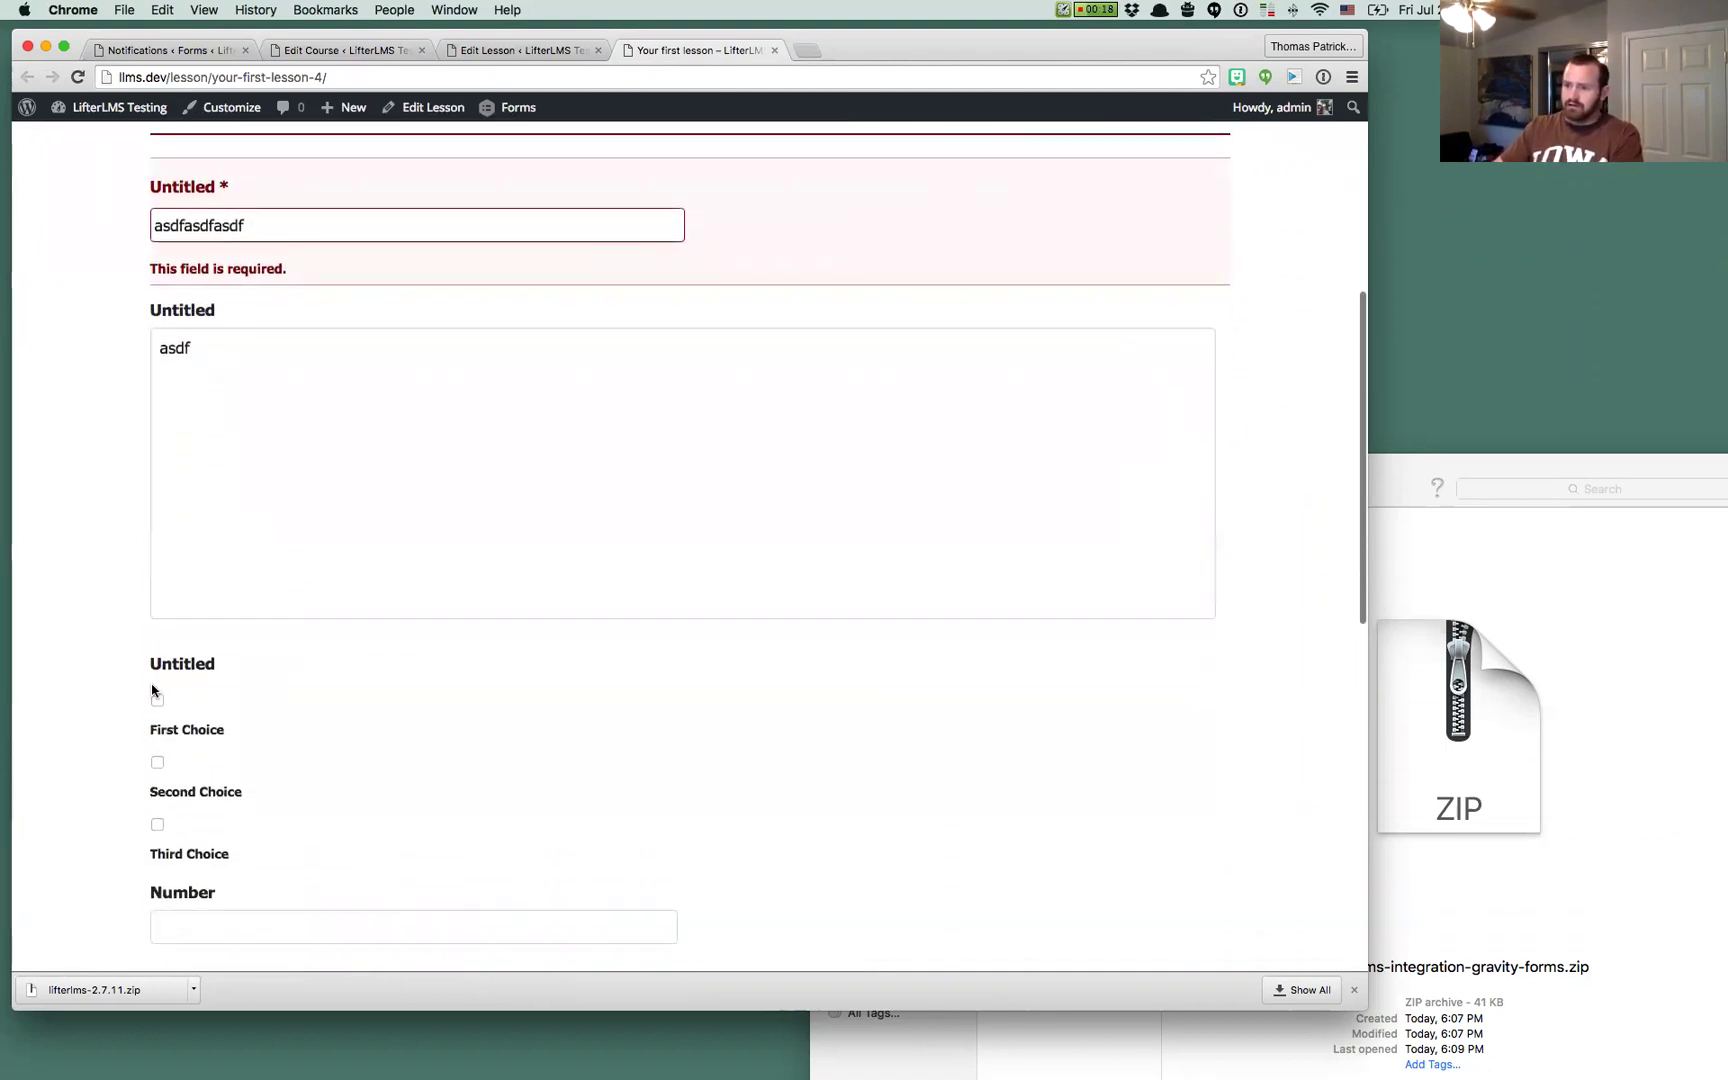
left_click(230, 915)
type("asdfasdf")
scroll(160, 657, "down", 8)
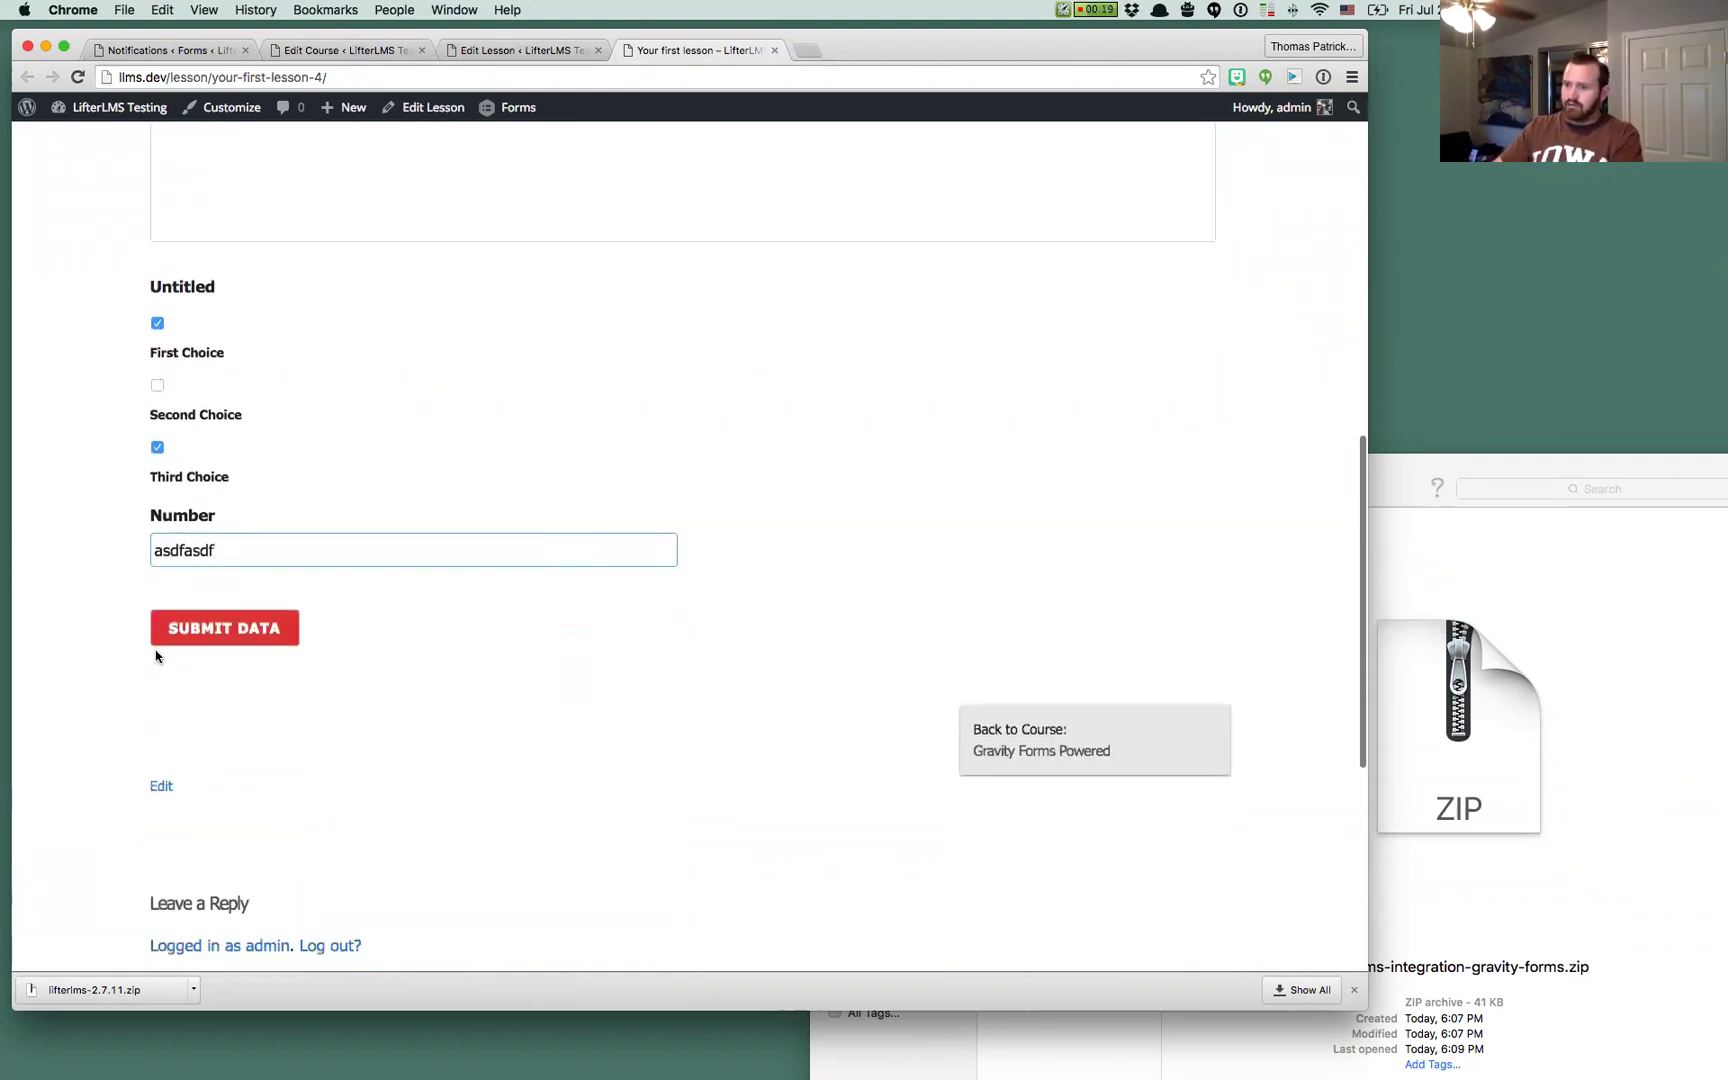
left_click(158, 645)
Correct the Number to 324234234 and resubmit, so the lesson shows Lesson Complete
scroll(697, 517, "up", 5)
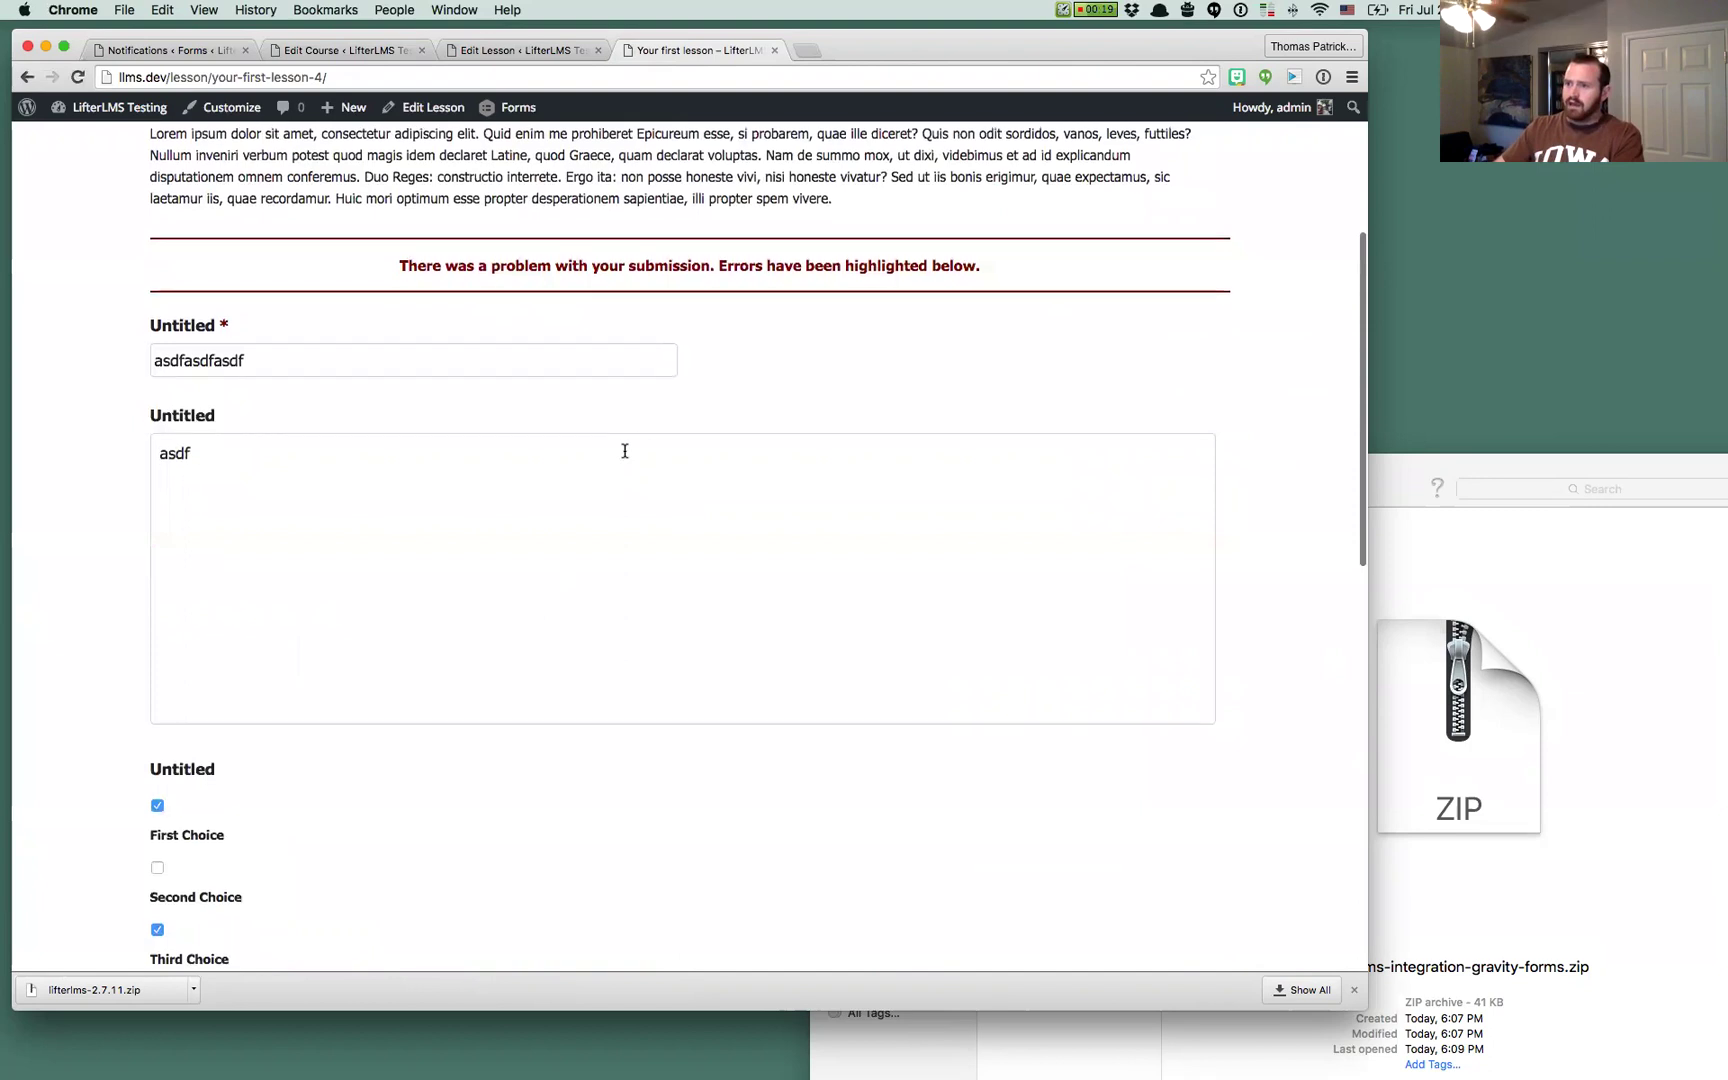
scroll(625, 449, "up", 1)
scroll(625, 449, "down", 5)
left_click(239, 644)
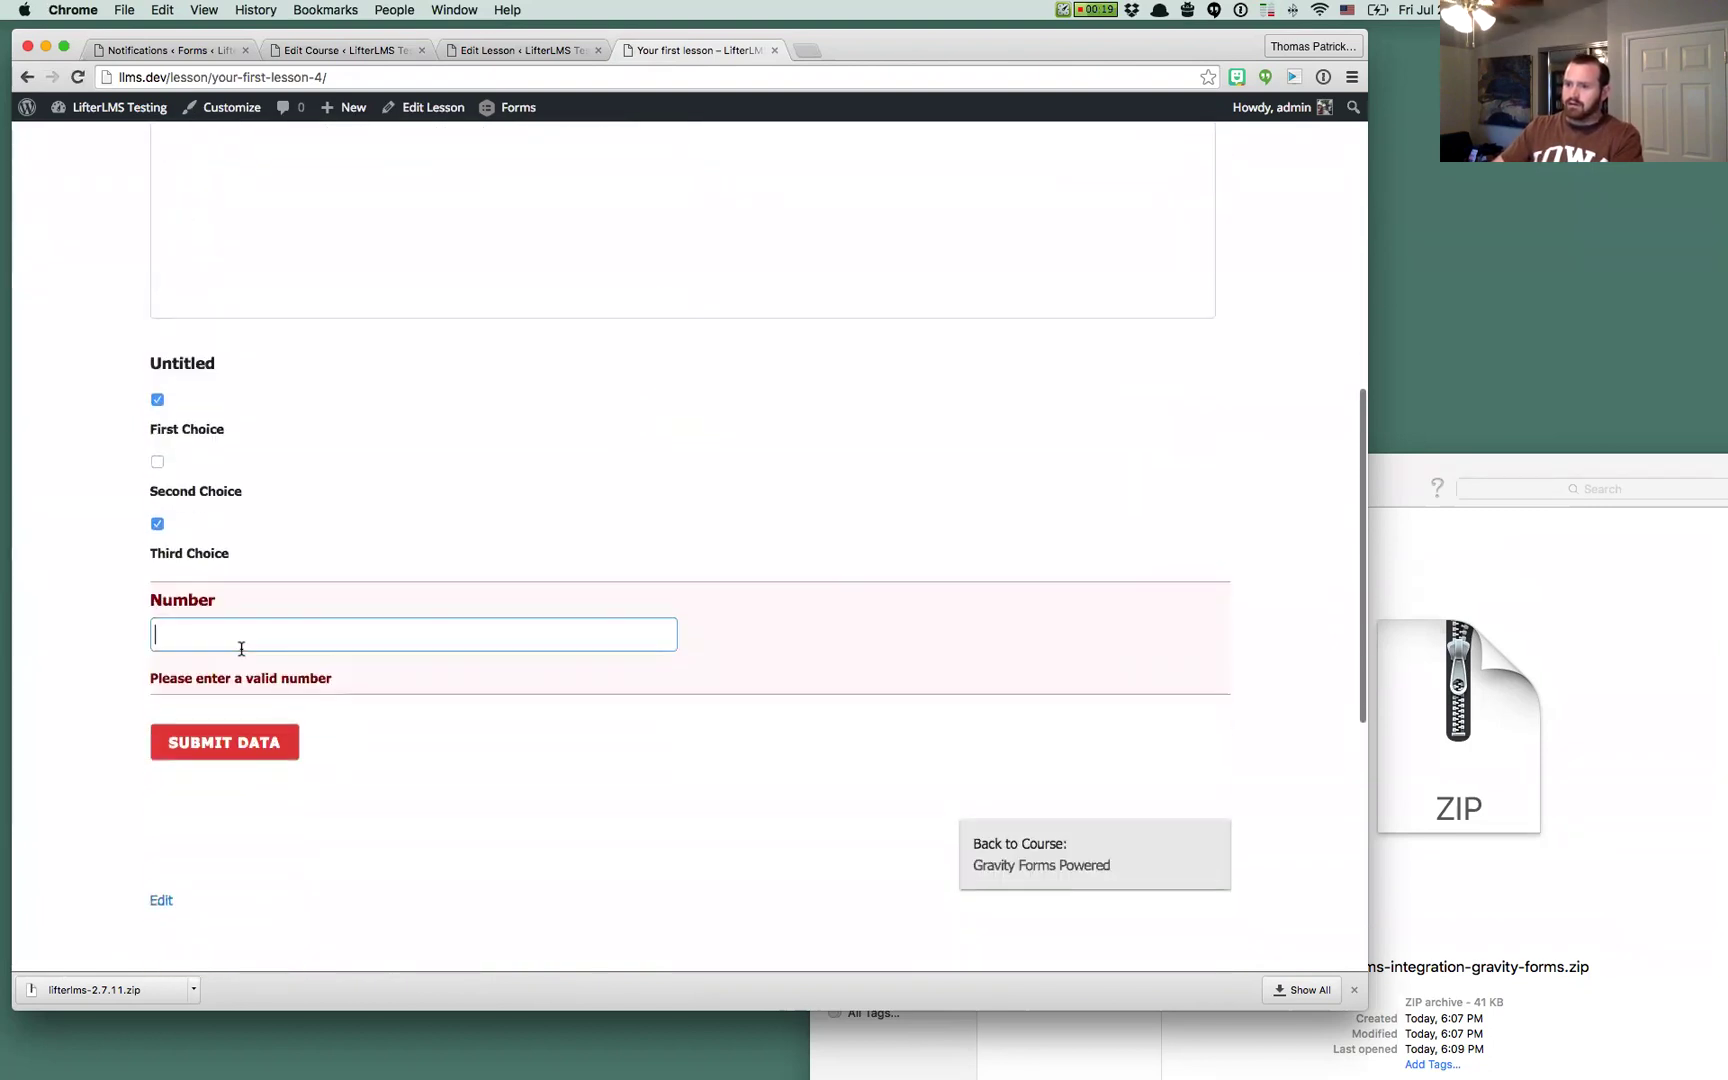
type("324234234")
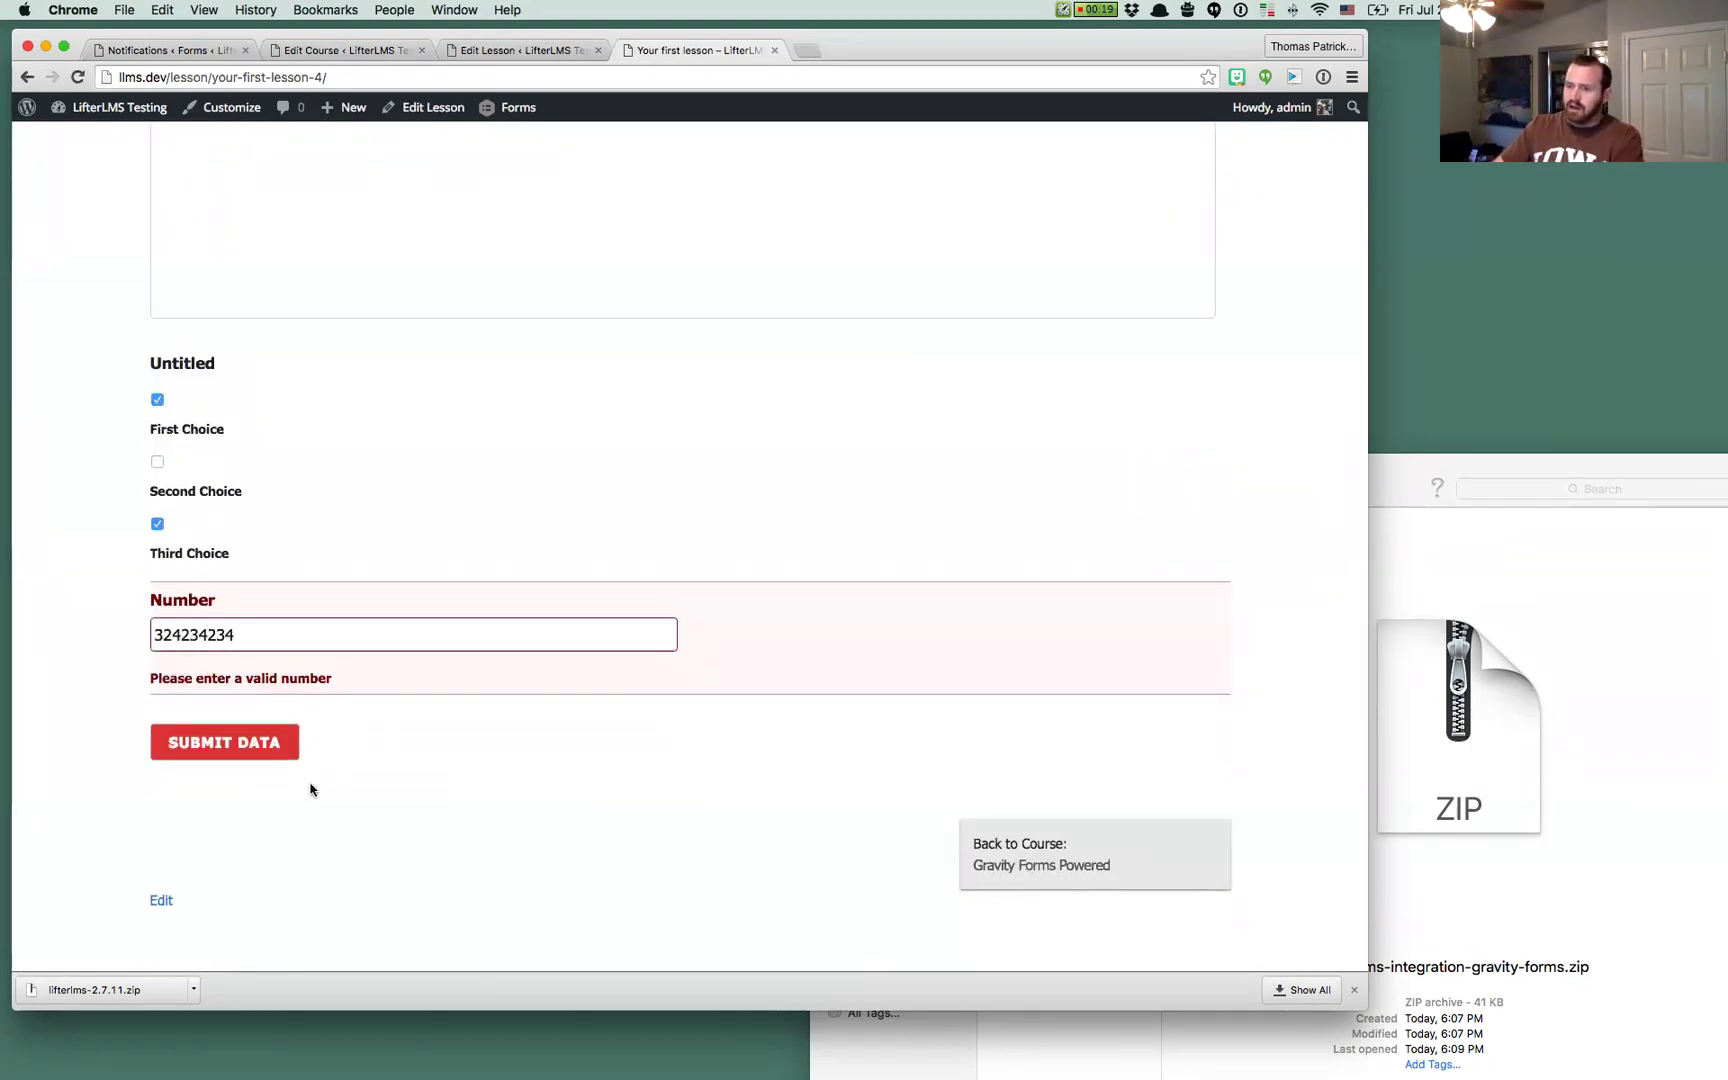
left_click(233, 742)
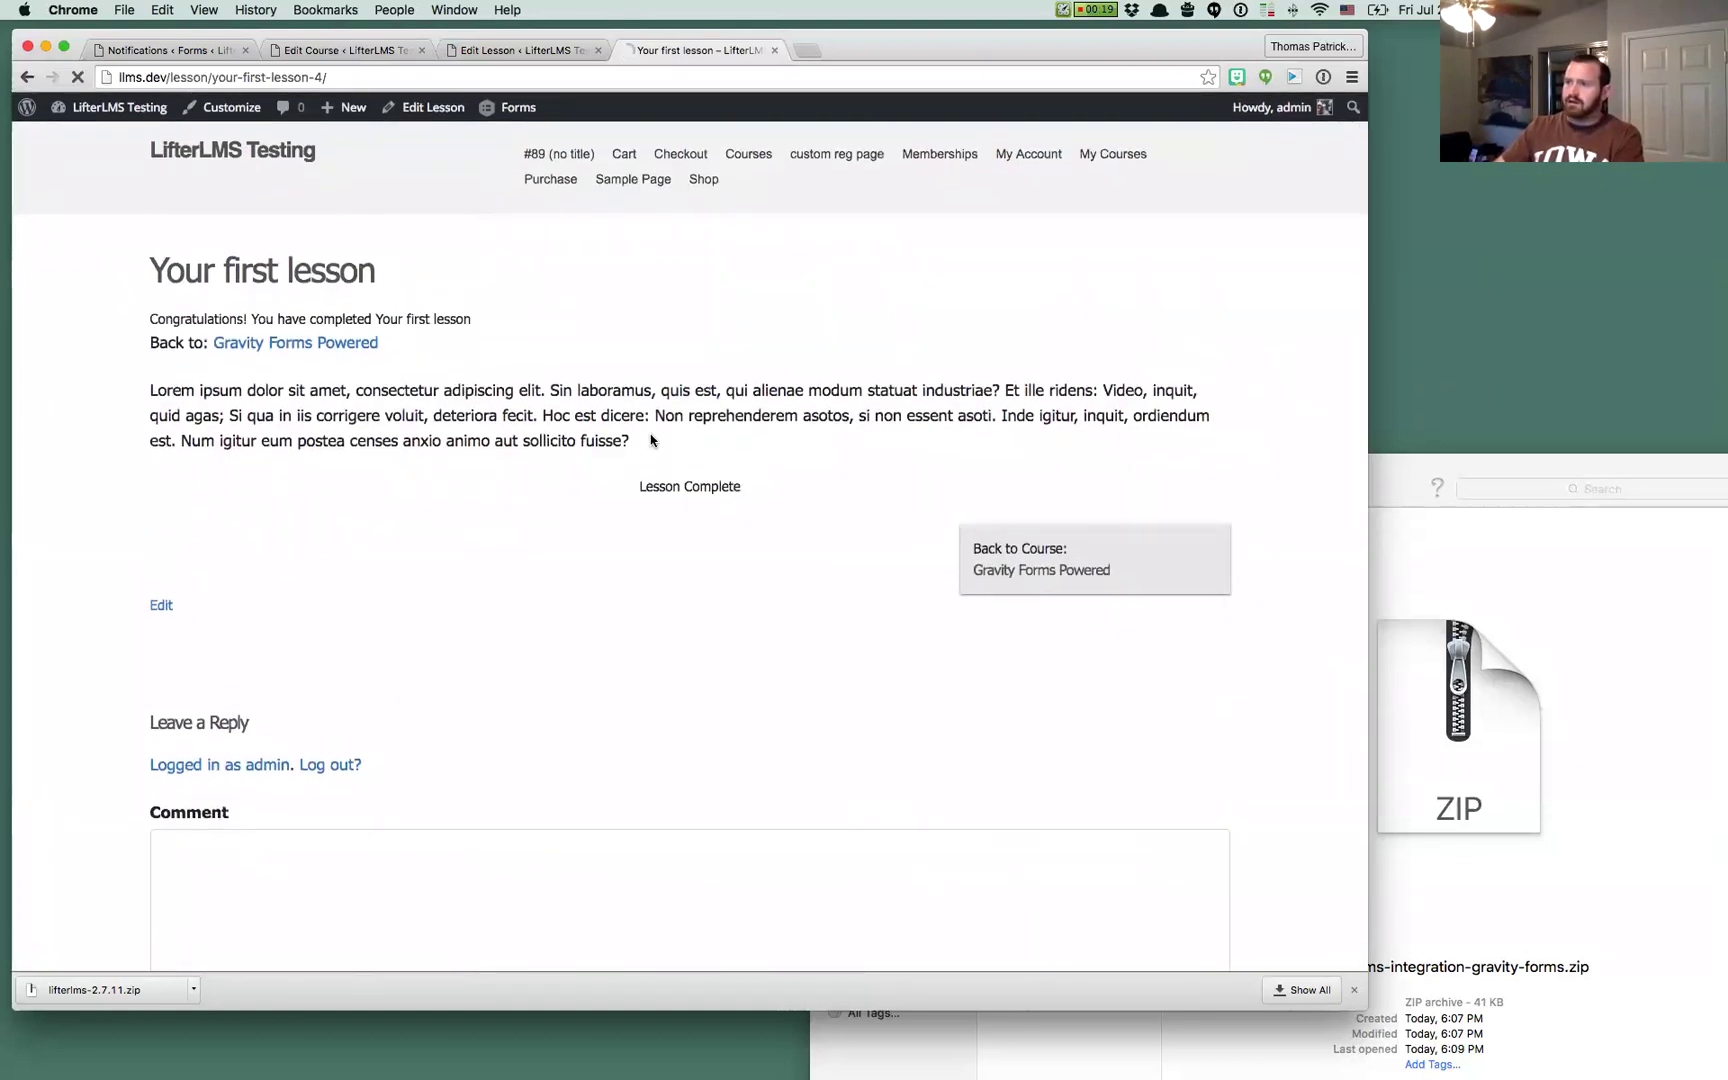
left_click_drag(145, 368, 760, 496)
left_click(701, 479)
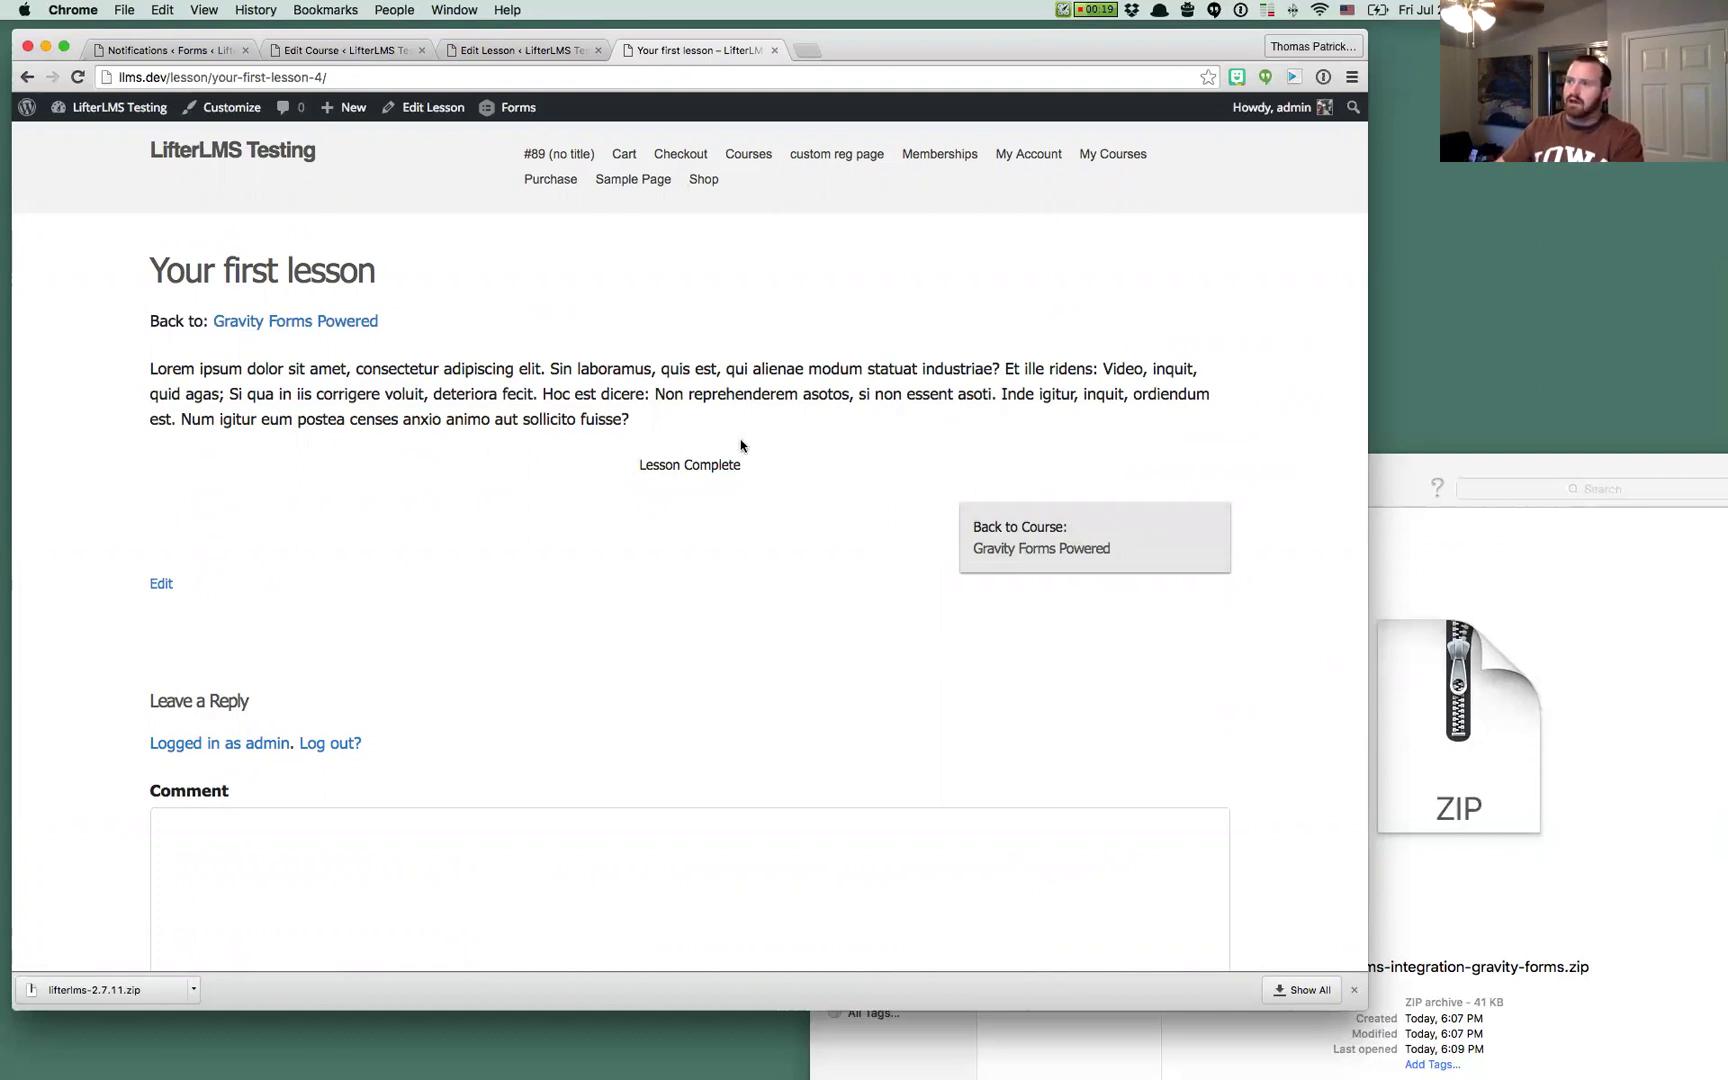
In the Gravity Forms admin, list Lesson Form entries and view the 324,234,234 entry
left_click(527, 48)
left_click(172, 49)
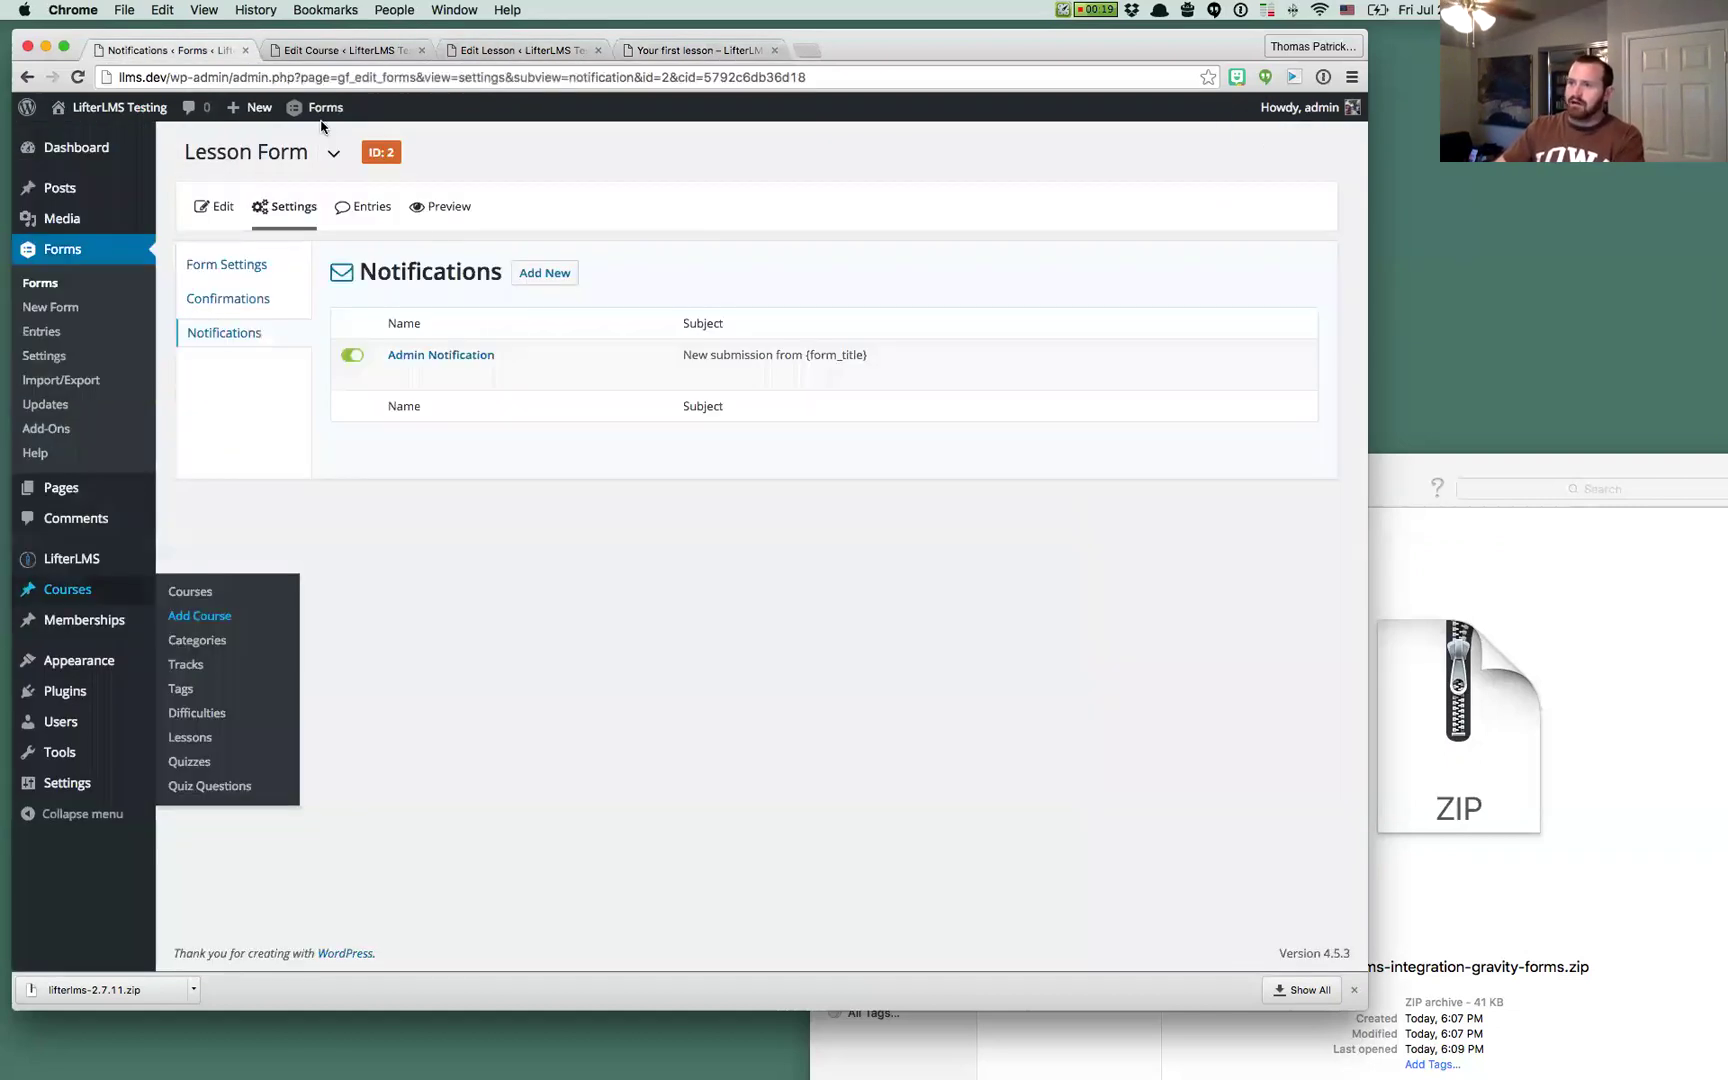
left_click(369, 210)
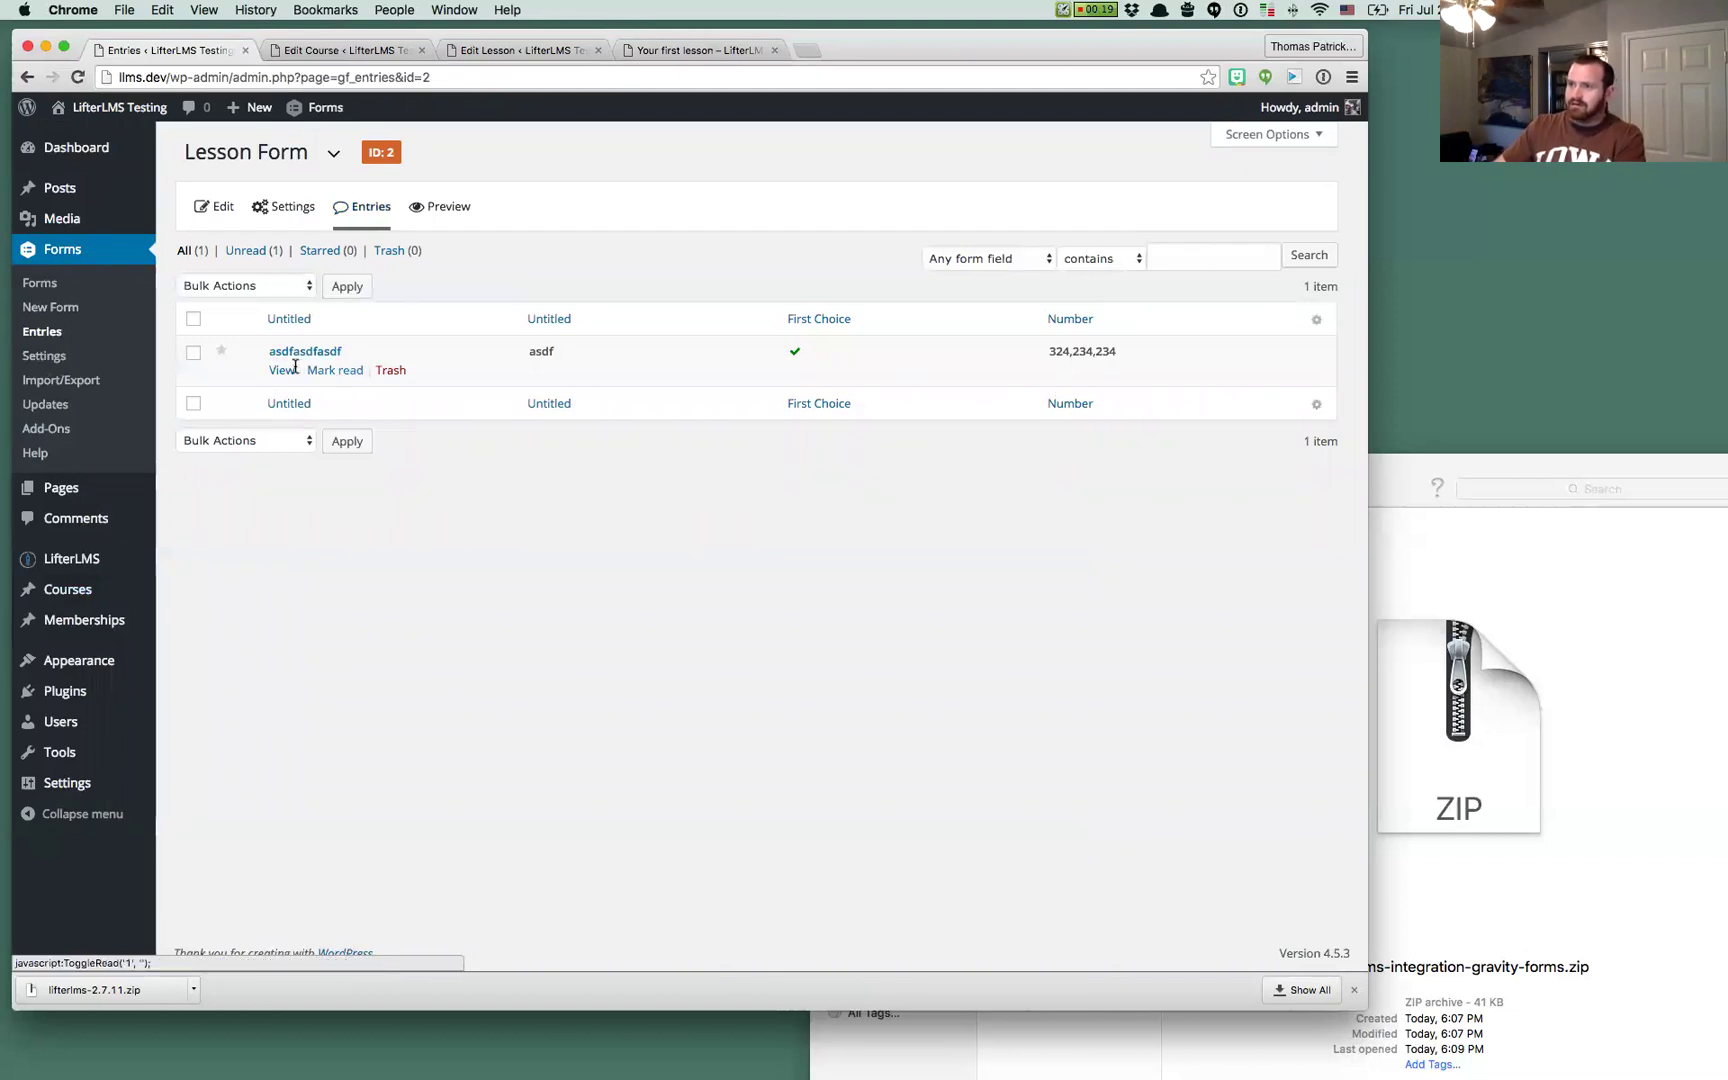
left_click(280, 371)
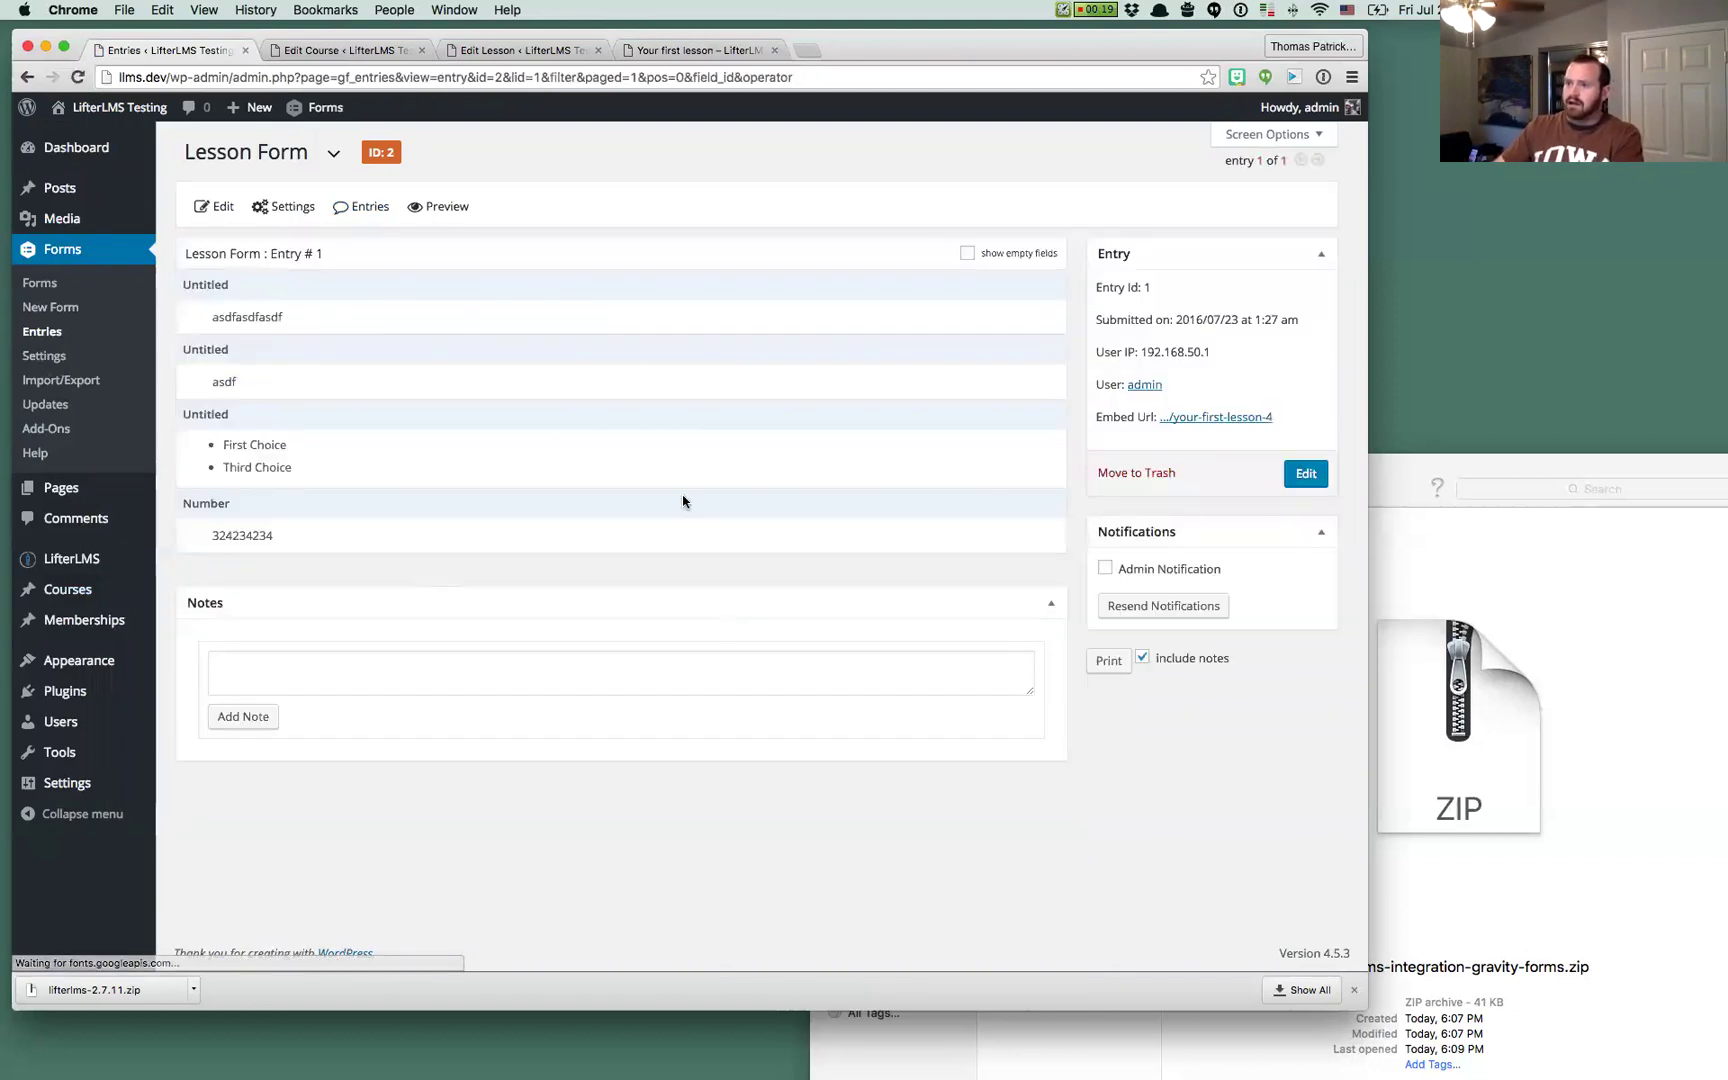
scroll(447, 592, "left", 5)
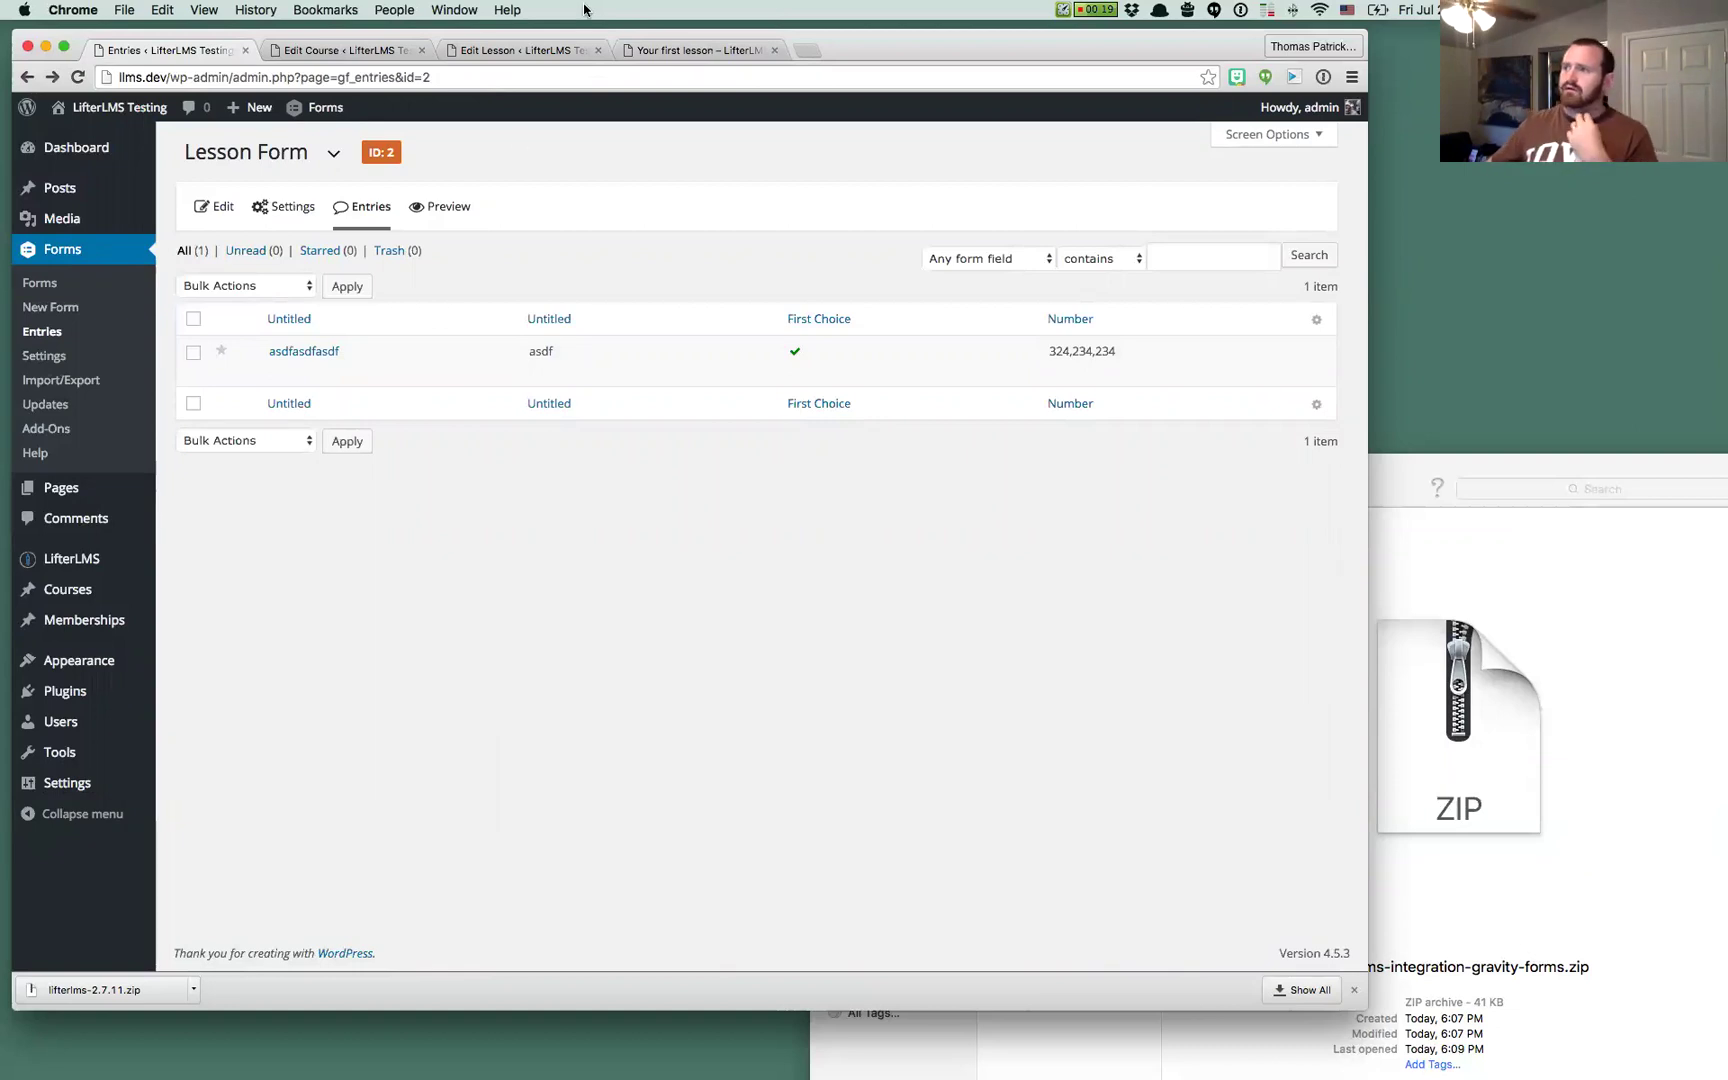
Switch back to the 'Your first lesson' page showing Lesson Complete
left_click(700, 51)
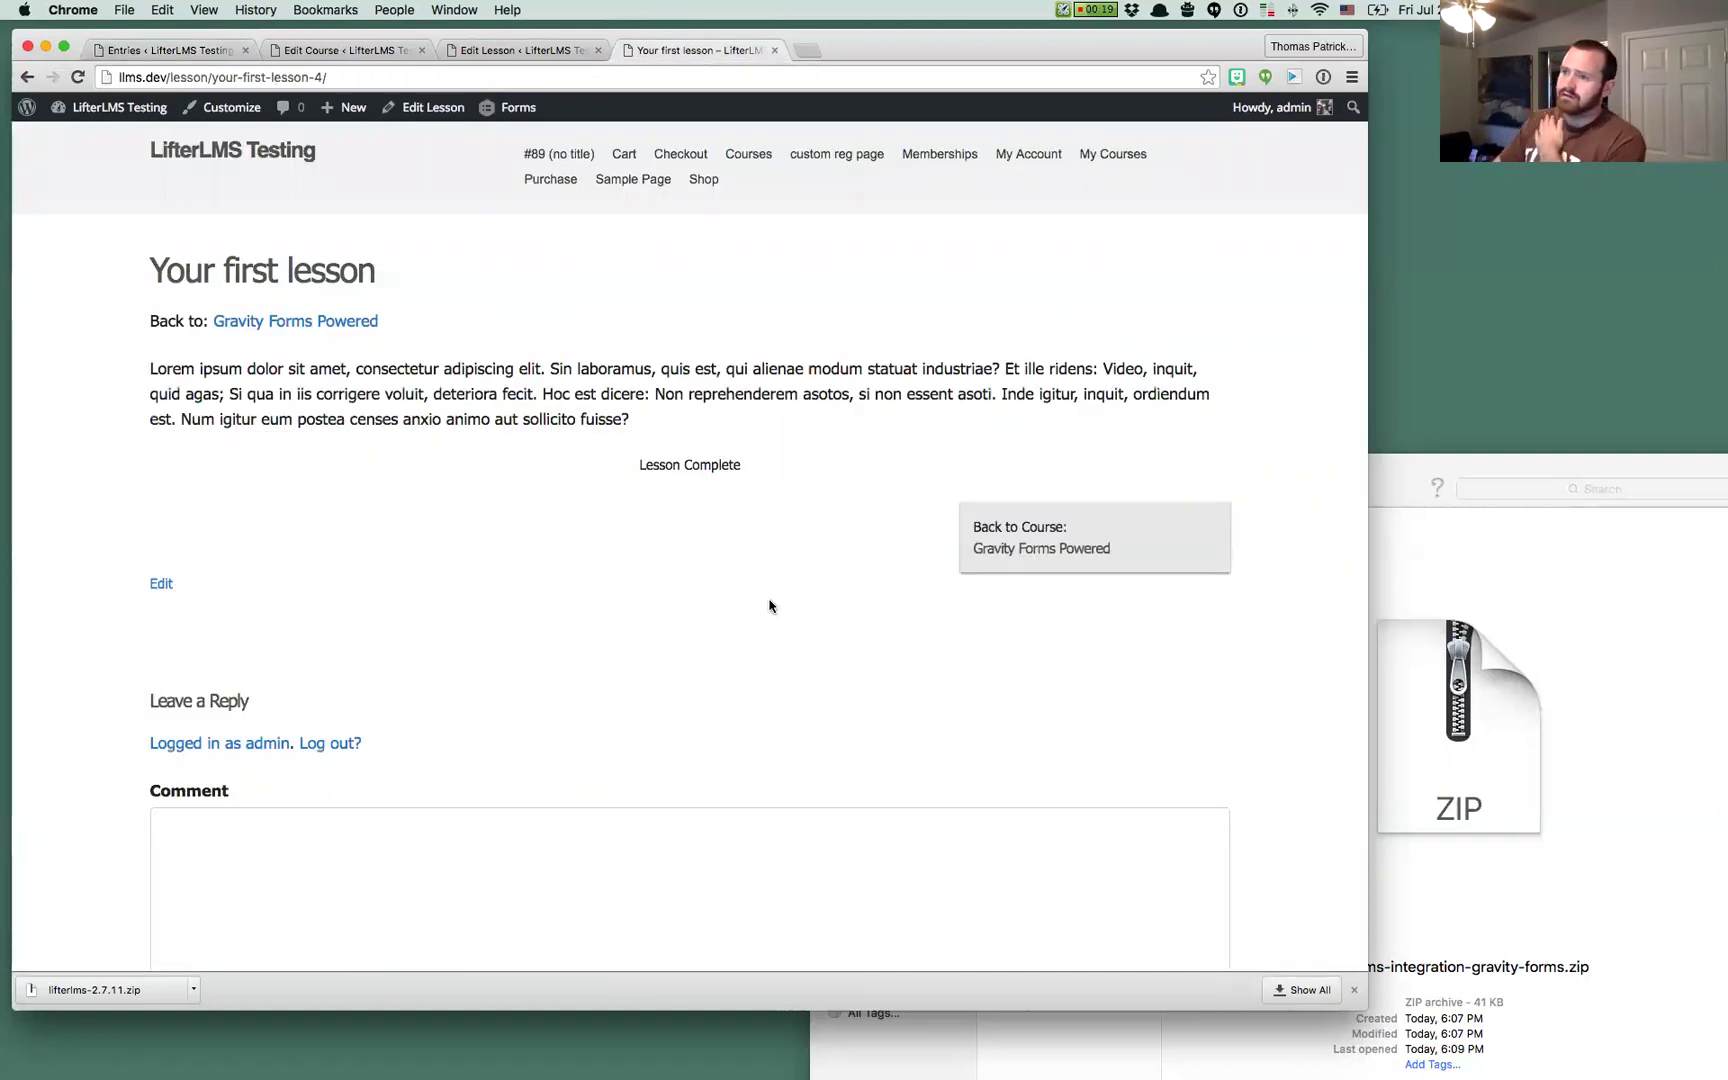